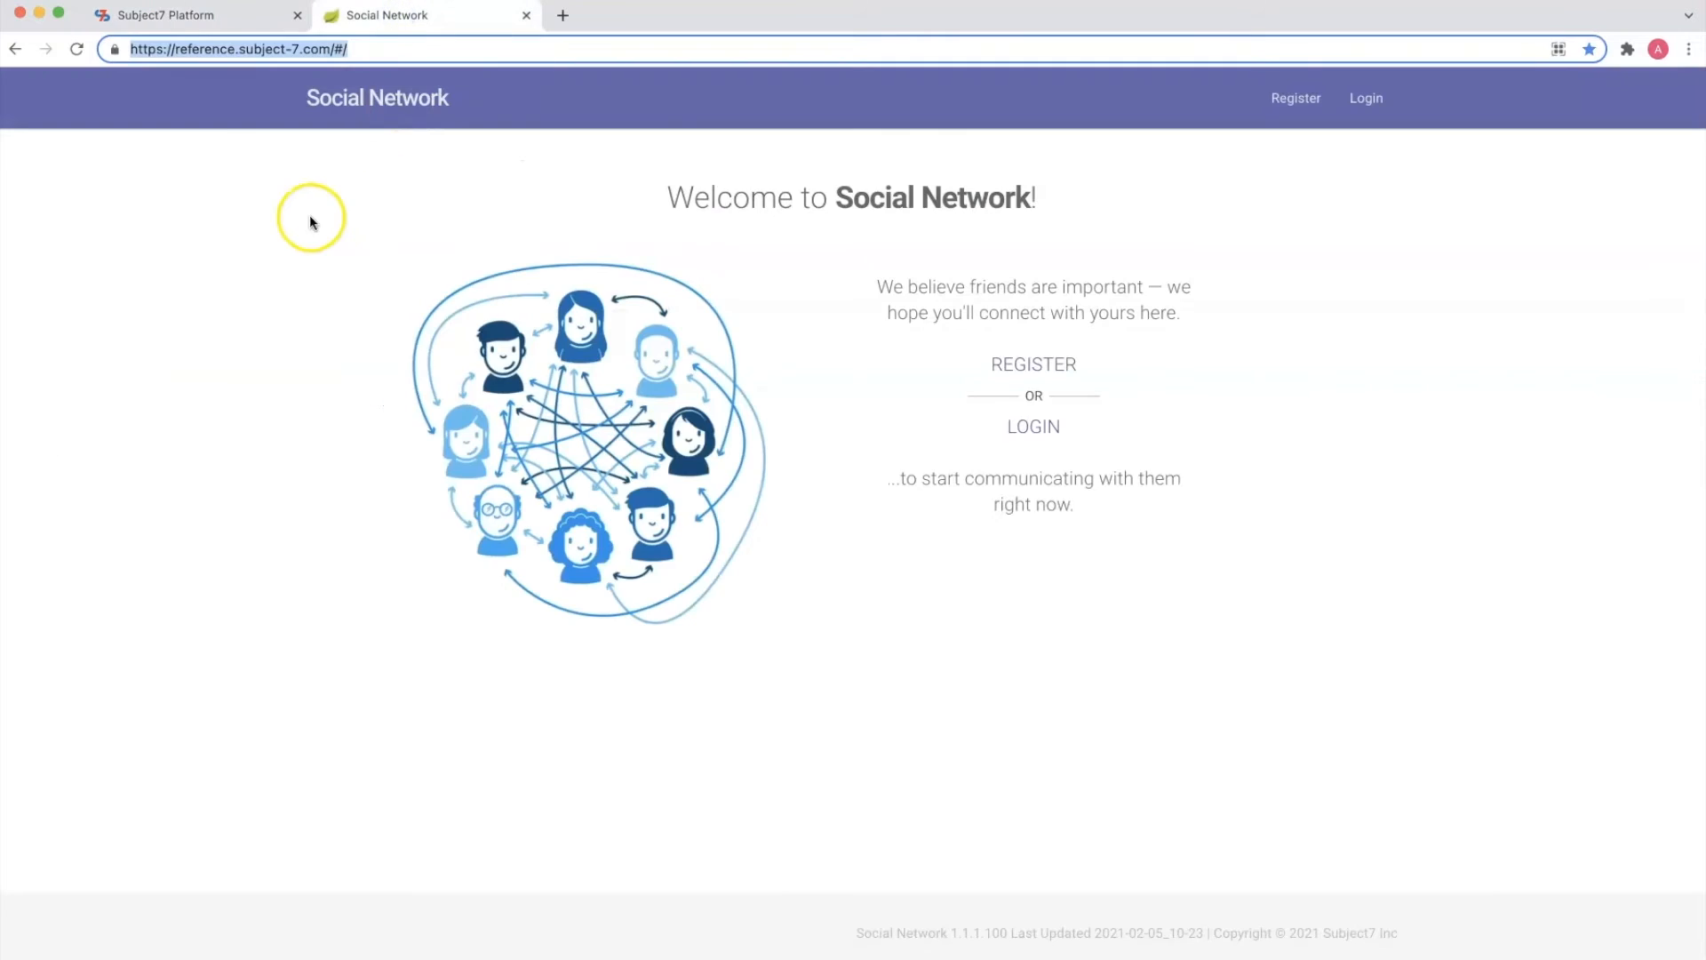
View the Social Network login page, and switch to the Subject7 Platform to inspect test step 1, which navigates to the website
left_click(1369, 102)
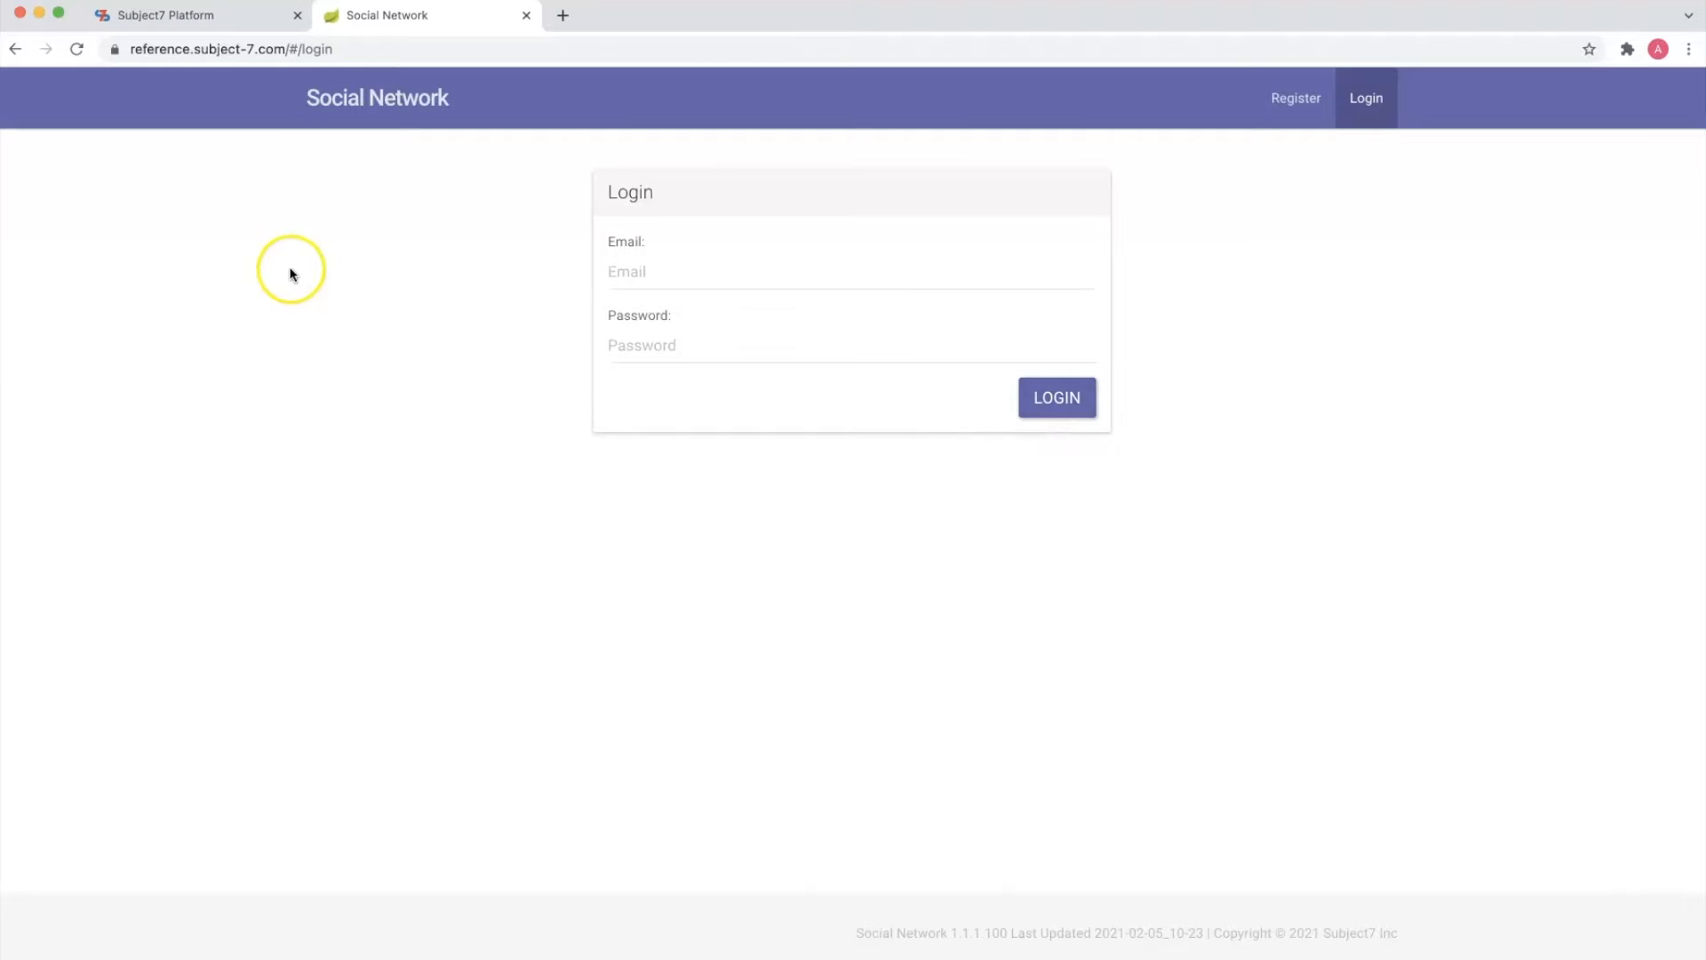
left_click(235, 16)
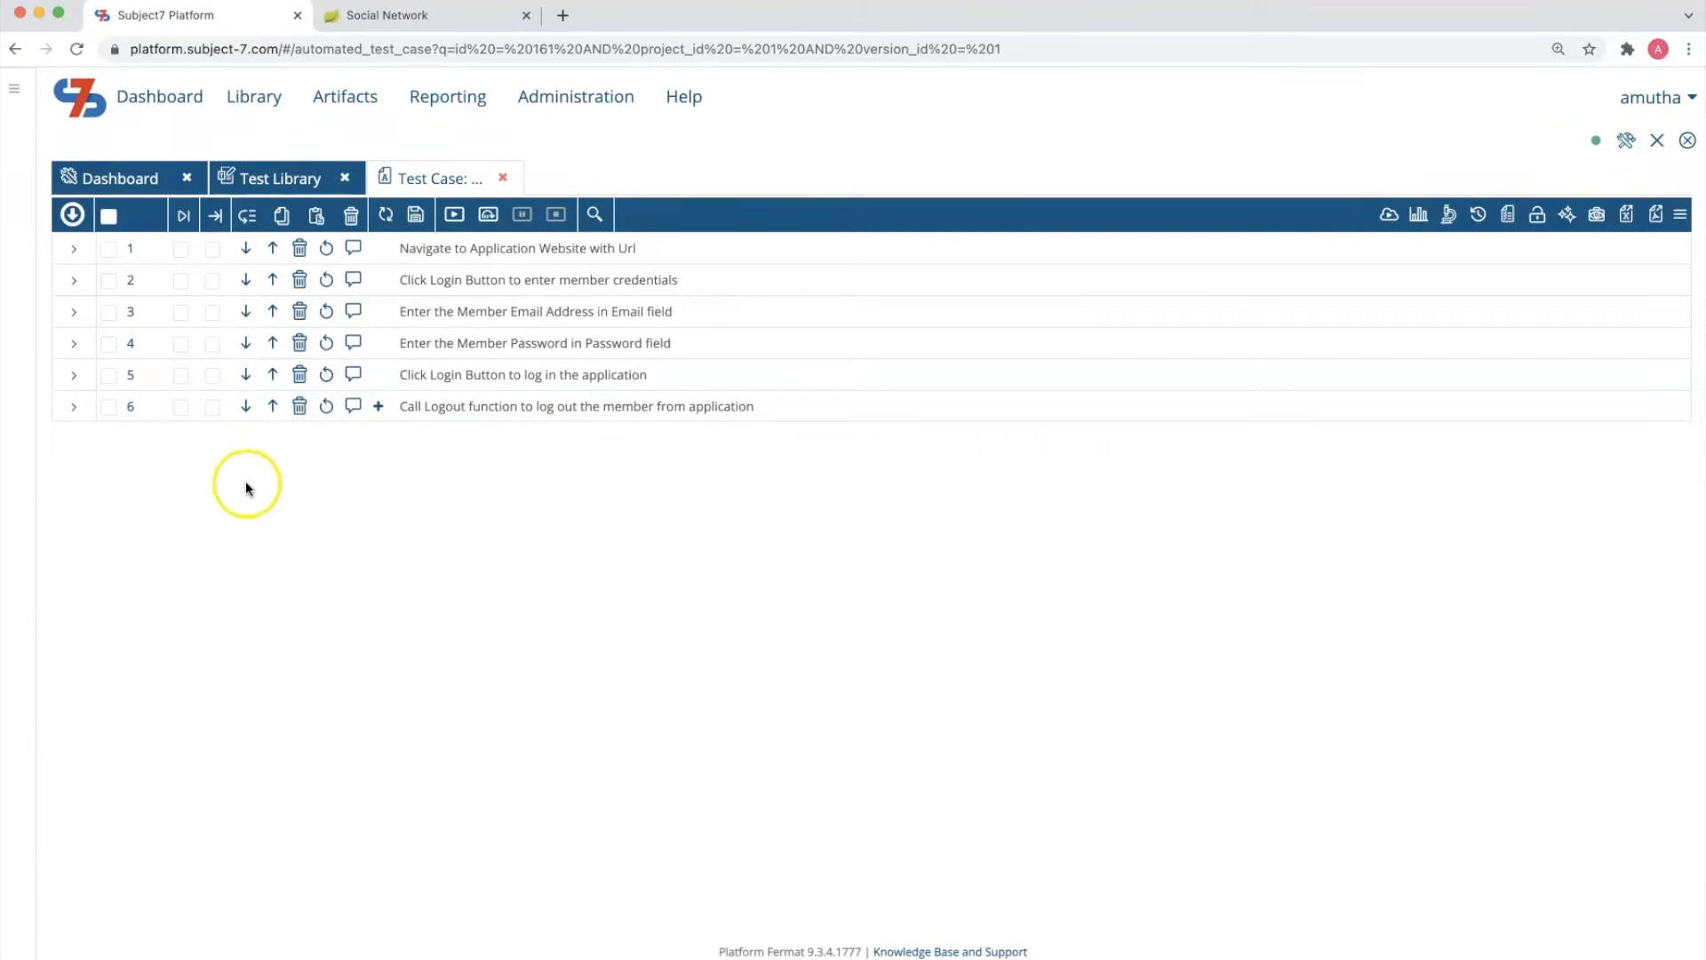
left_click(74, 249)
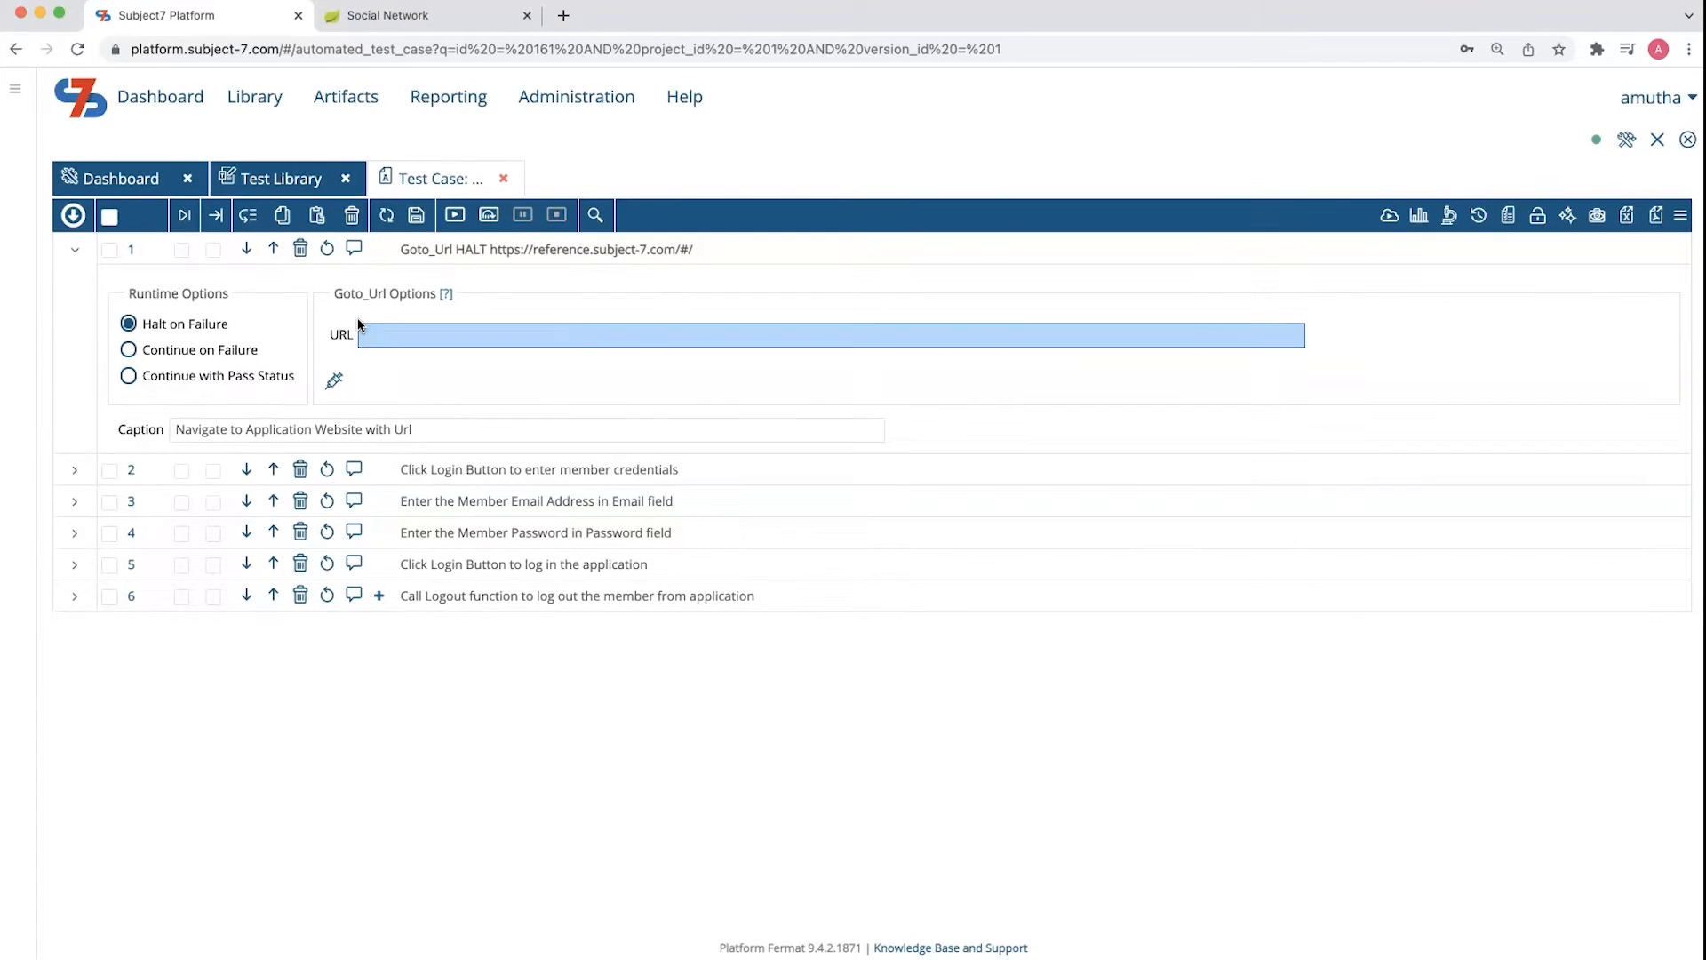
Create and save a data template named Environments with a single field called url
left_click(352, 102)
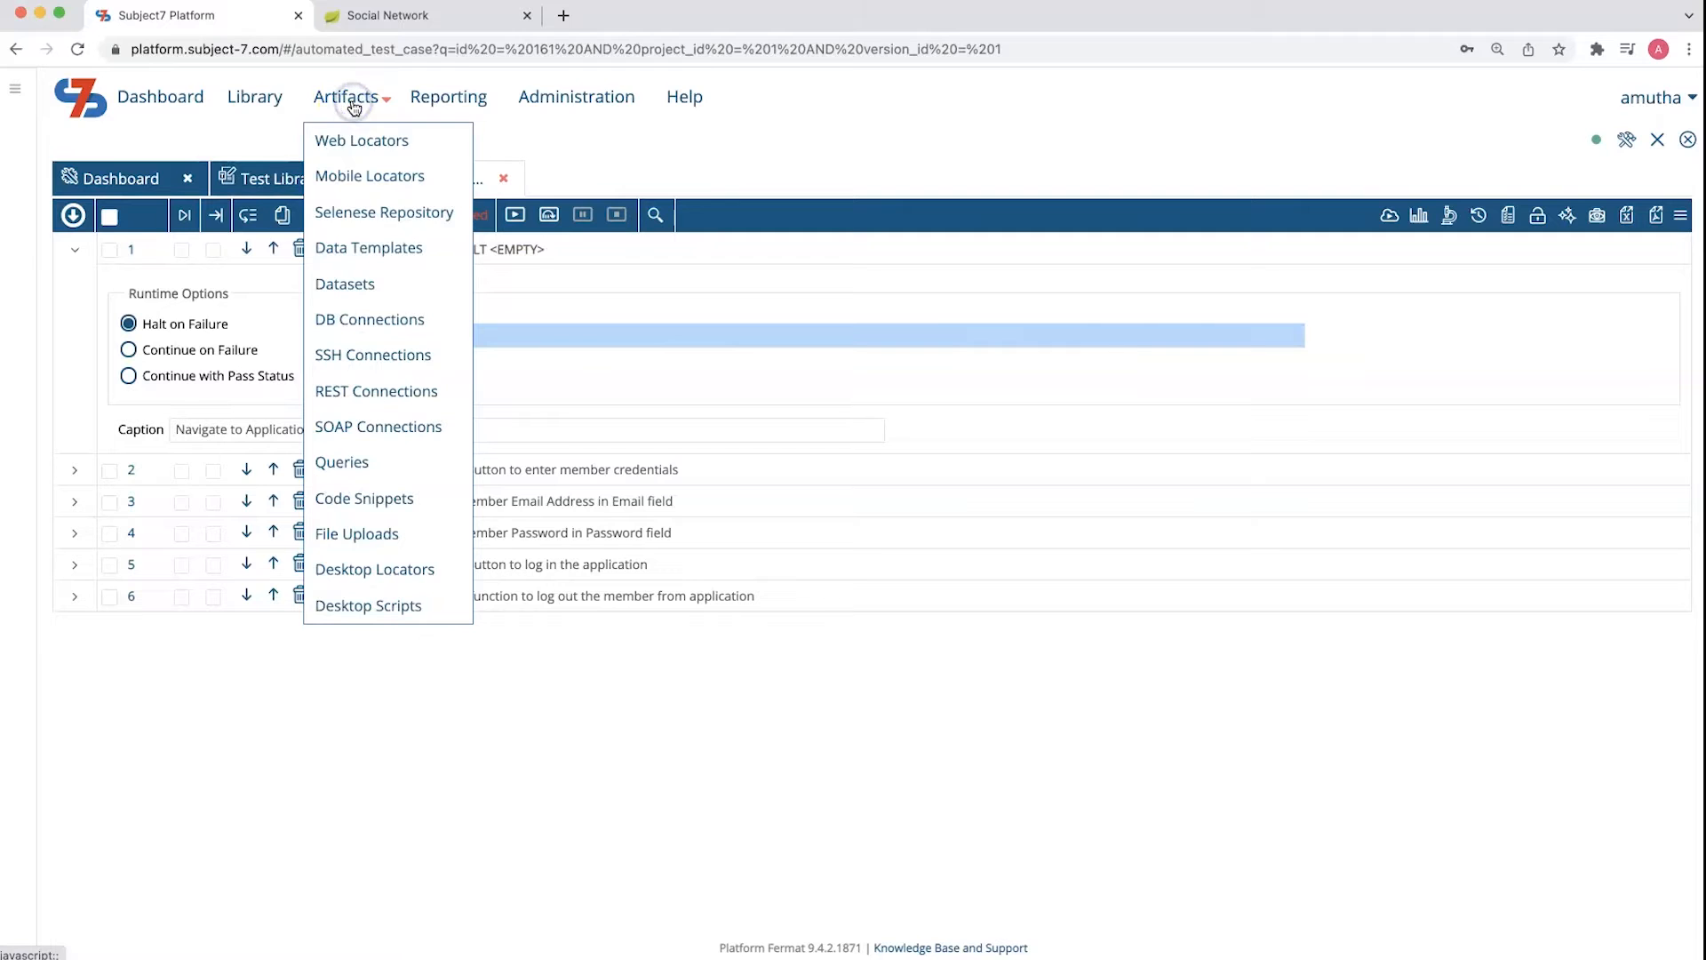
left_click(362, 248)
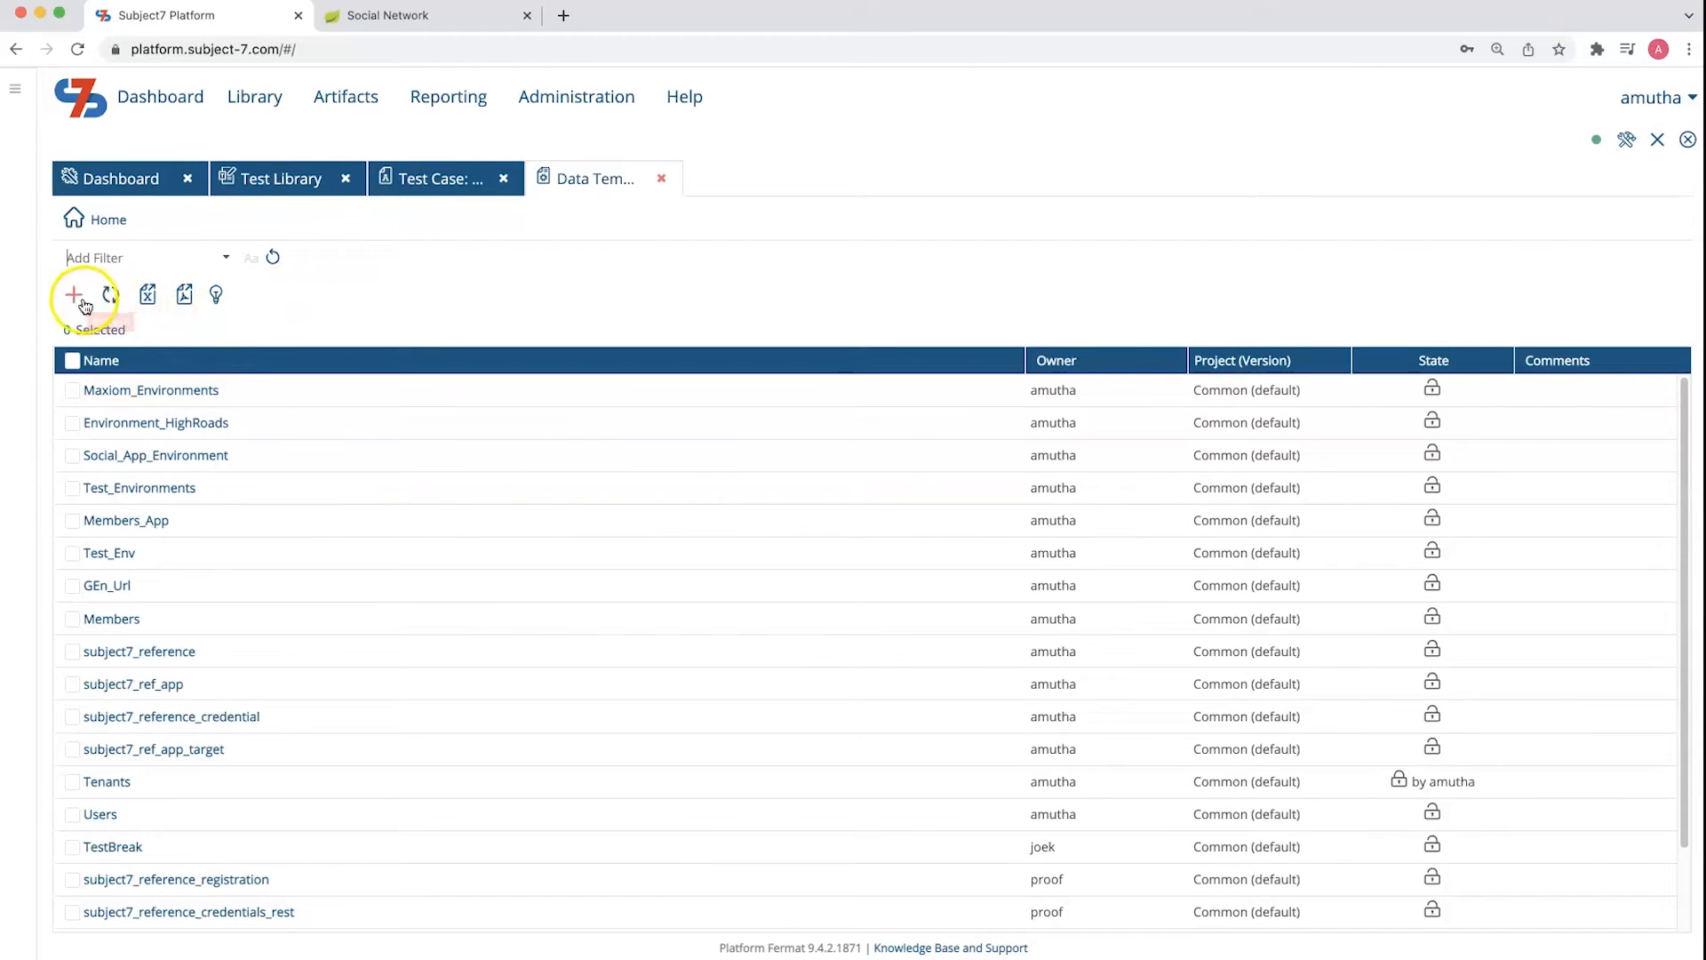
left_click(77, 298)
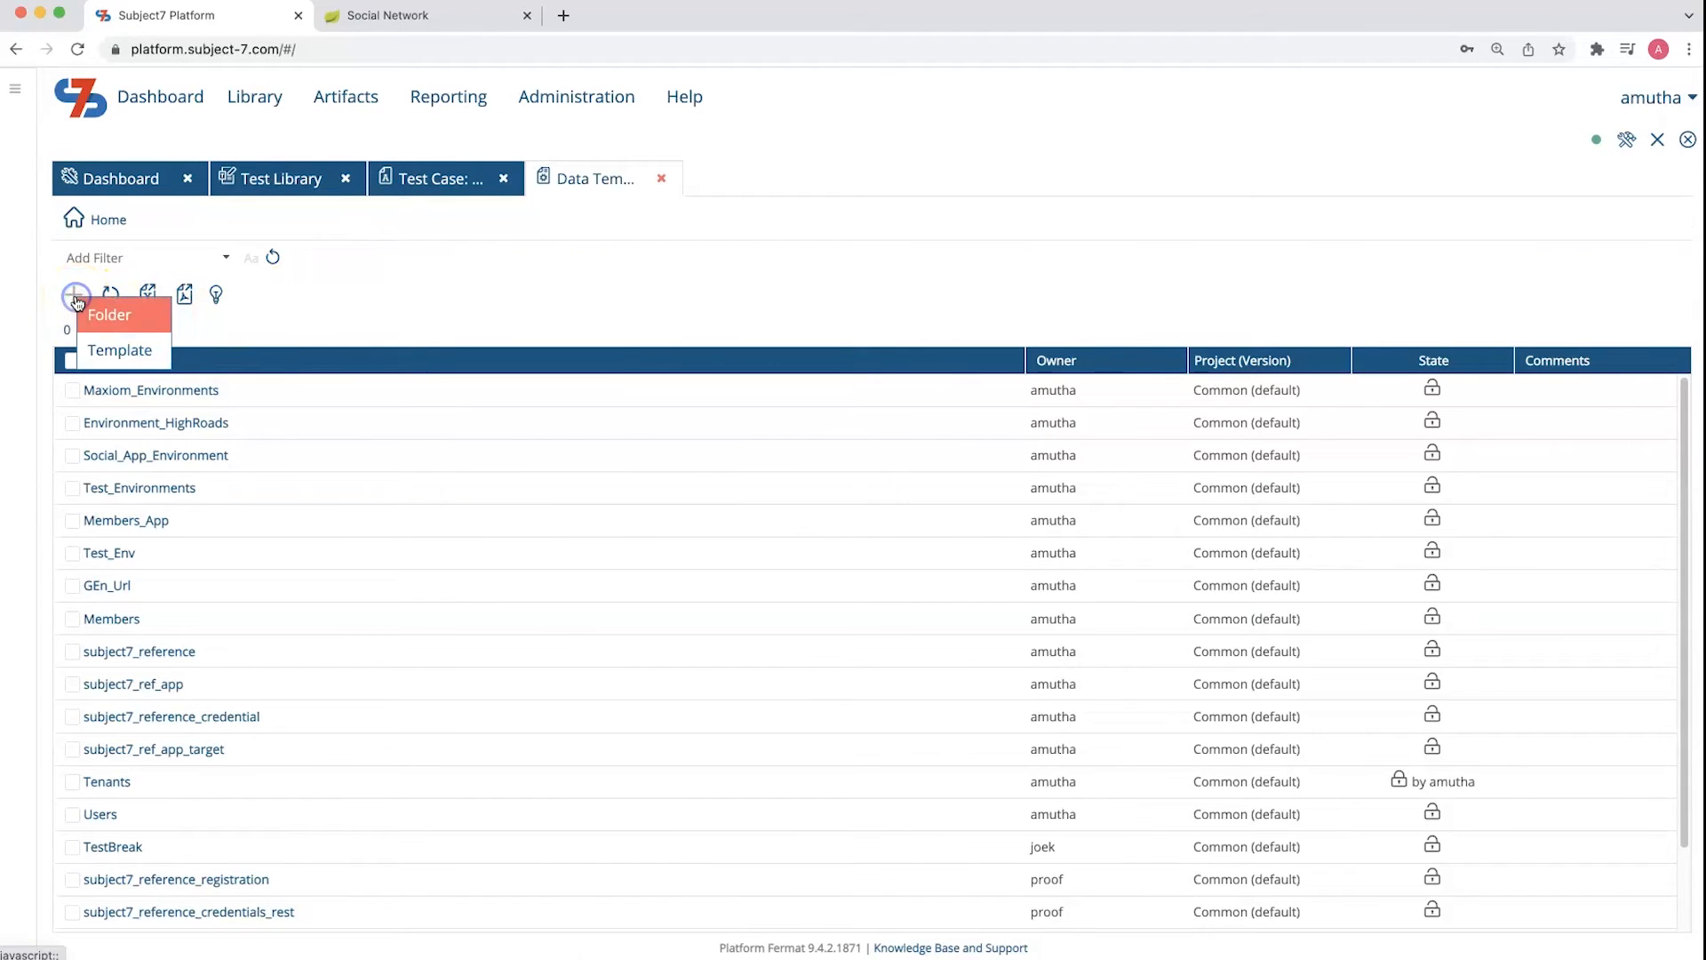
left_click(110, 358)
left_click(213, 278)
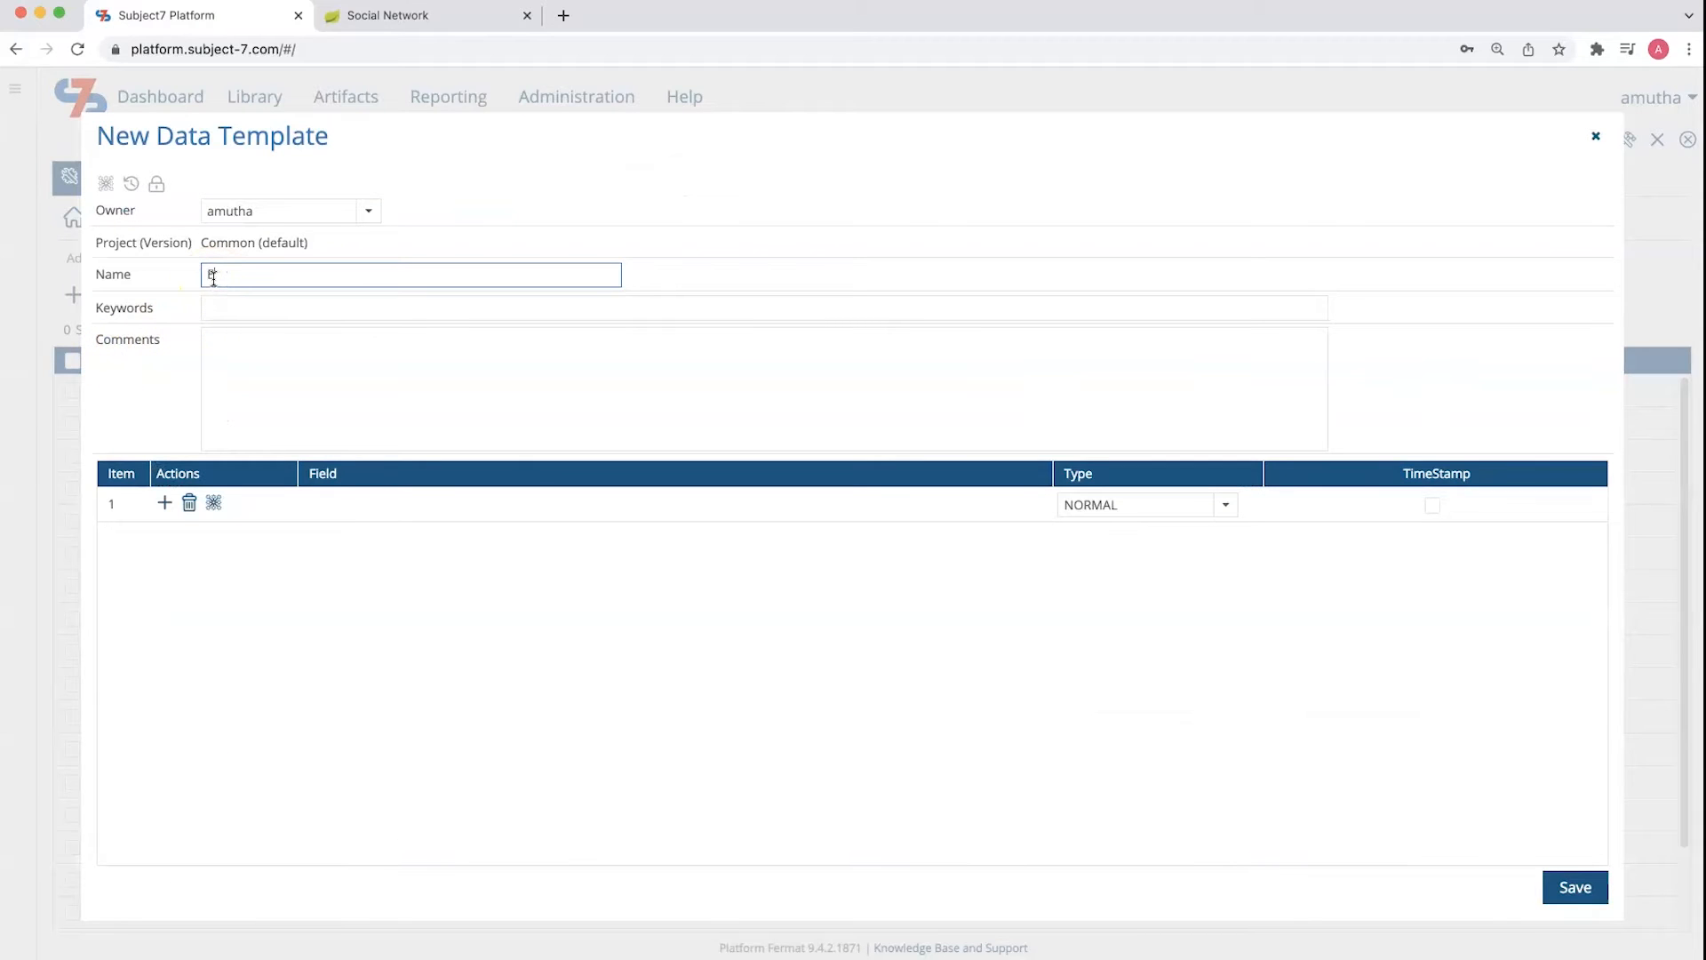
type("Environments")
left_click(344, 501)
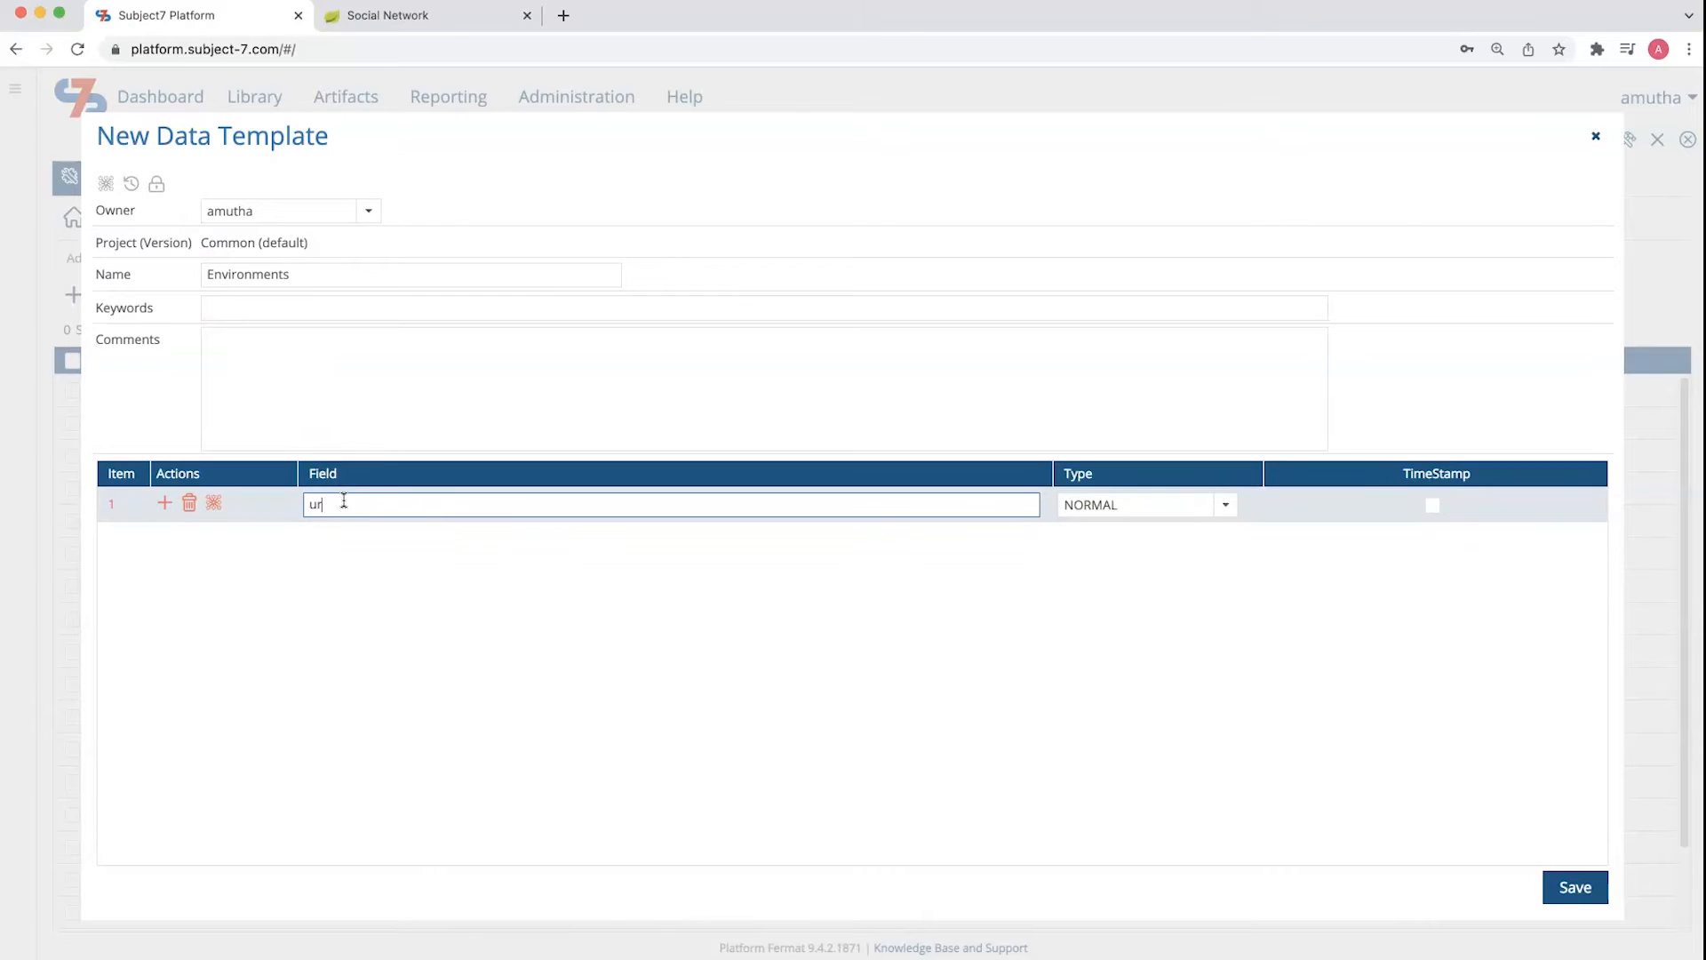
left_click(711, 674)
left_click(1570, 888)
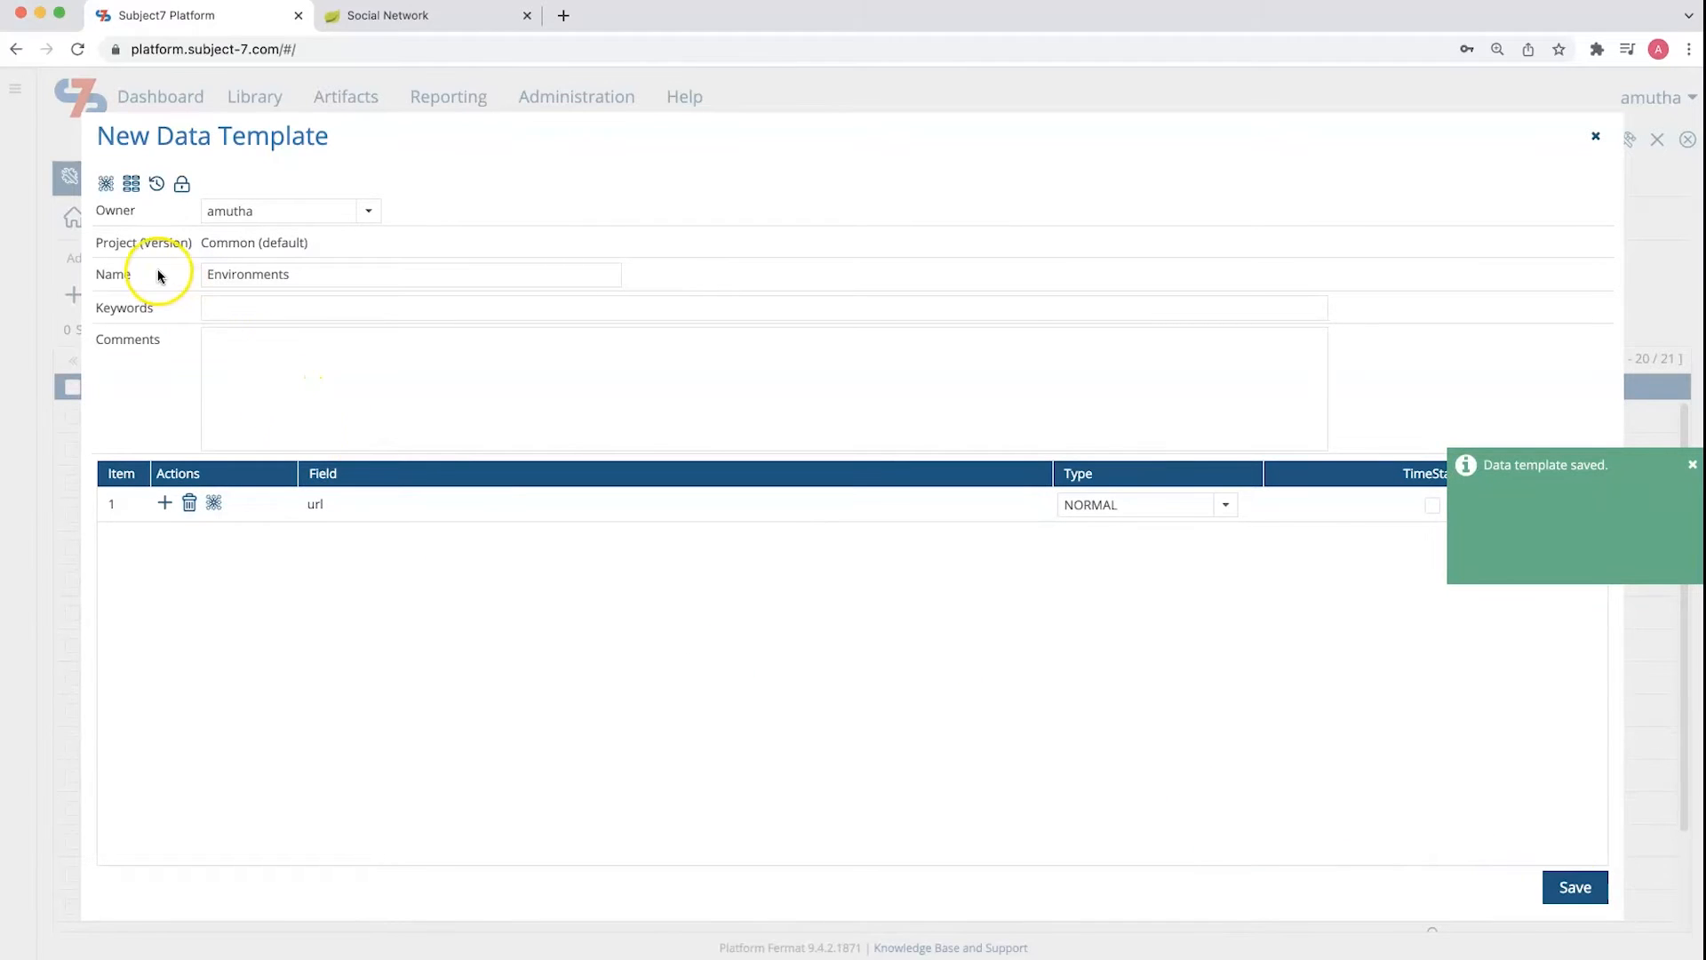
Open the Environments template's data sets and rename the default data set to test
left_click(133, 186)
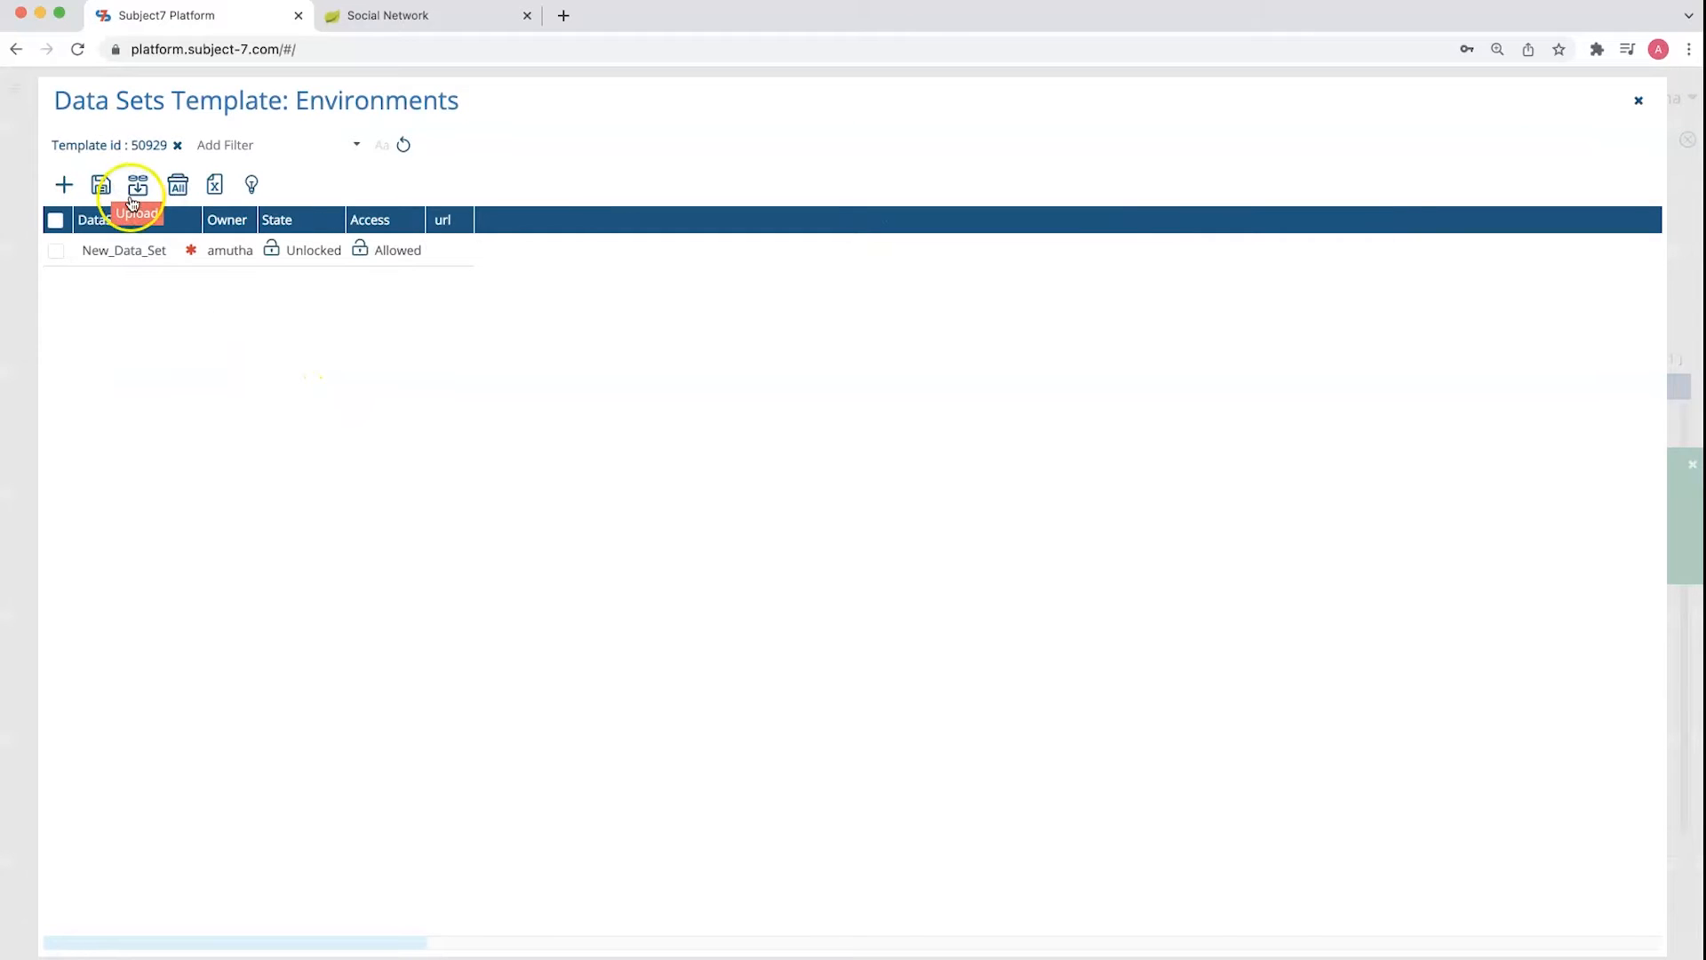
left_click(127, 256)
double_click(126, 255)
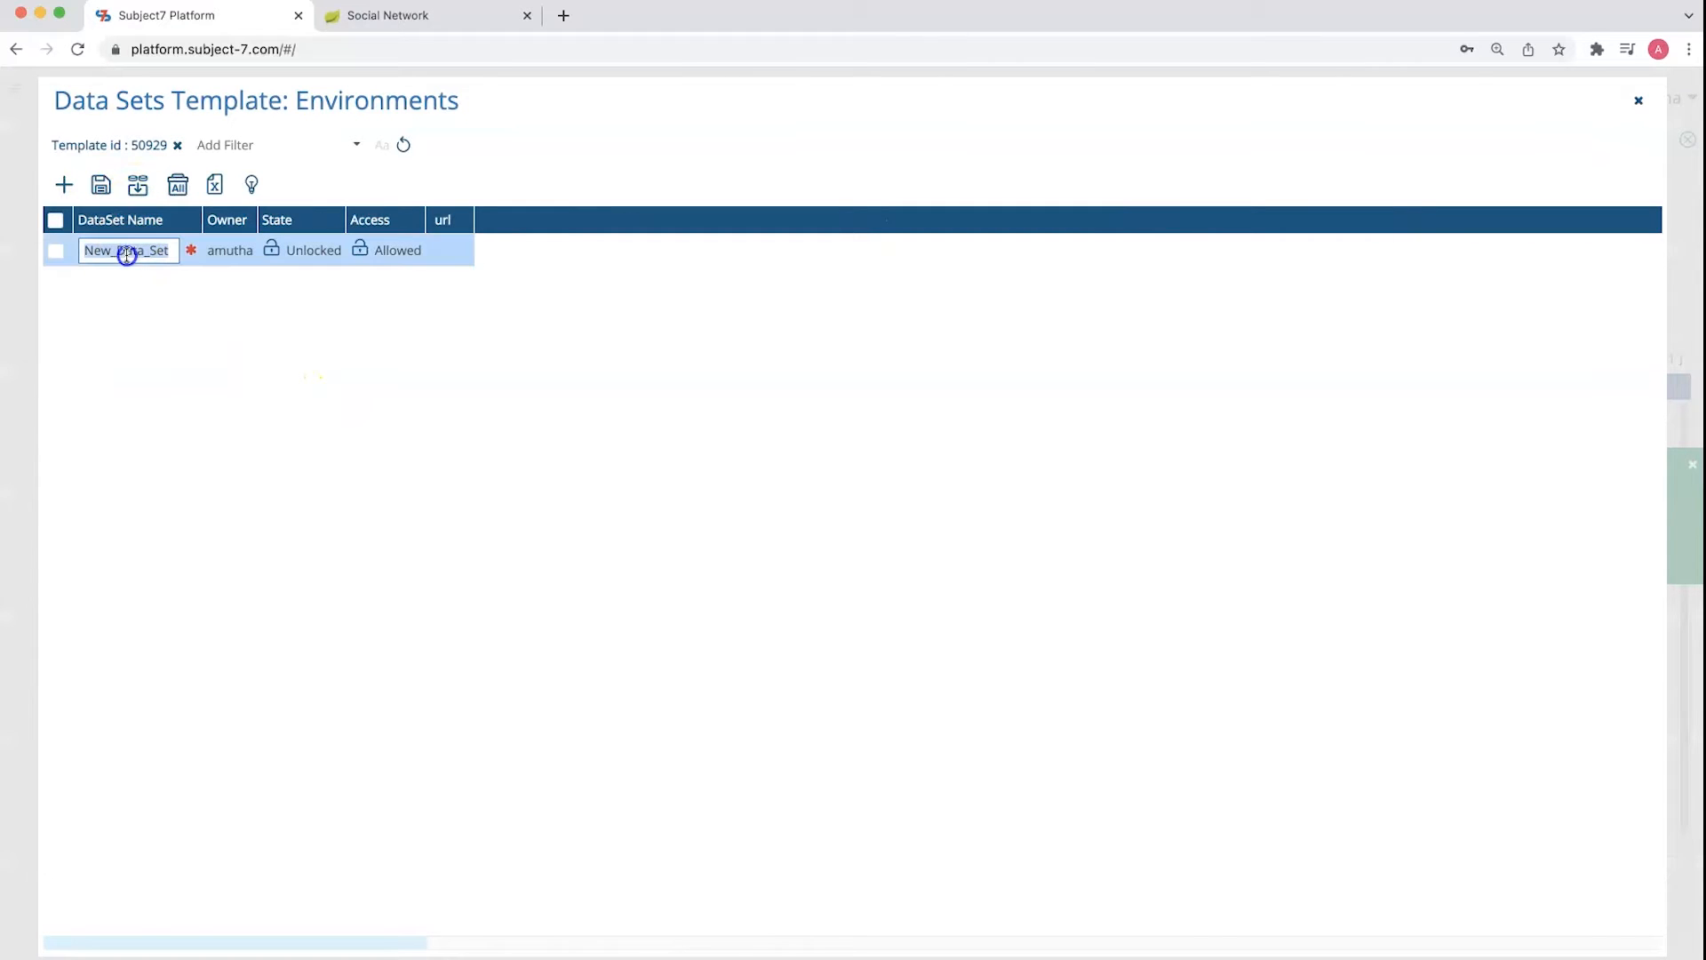
type("test")
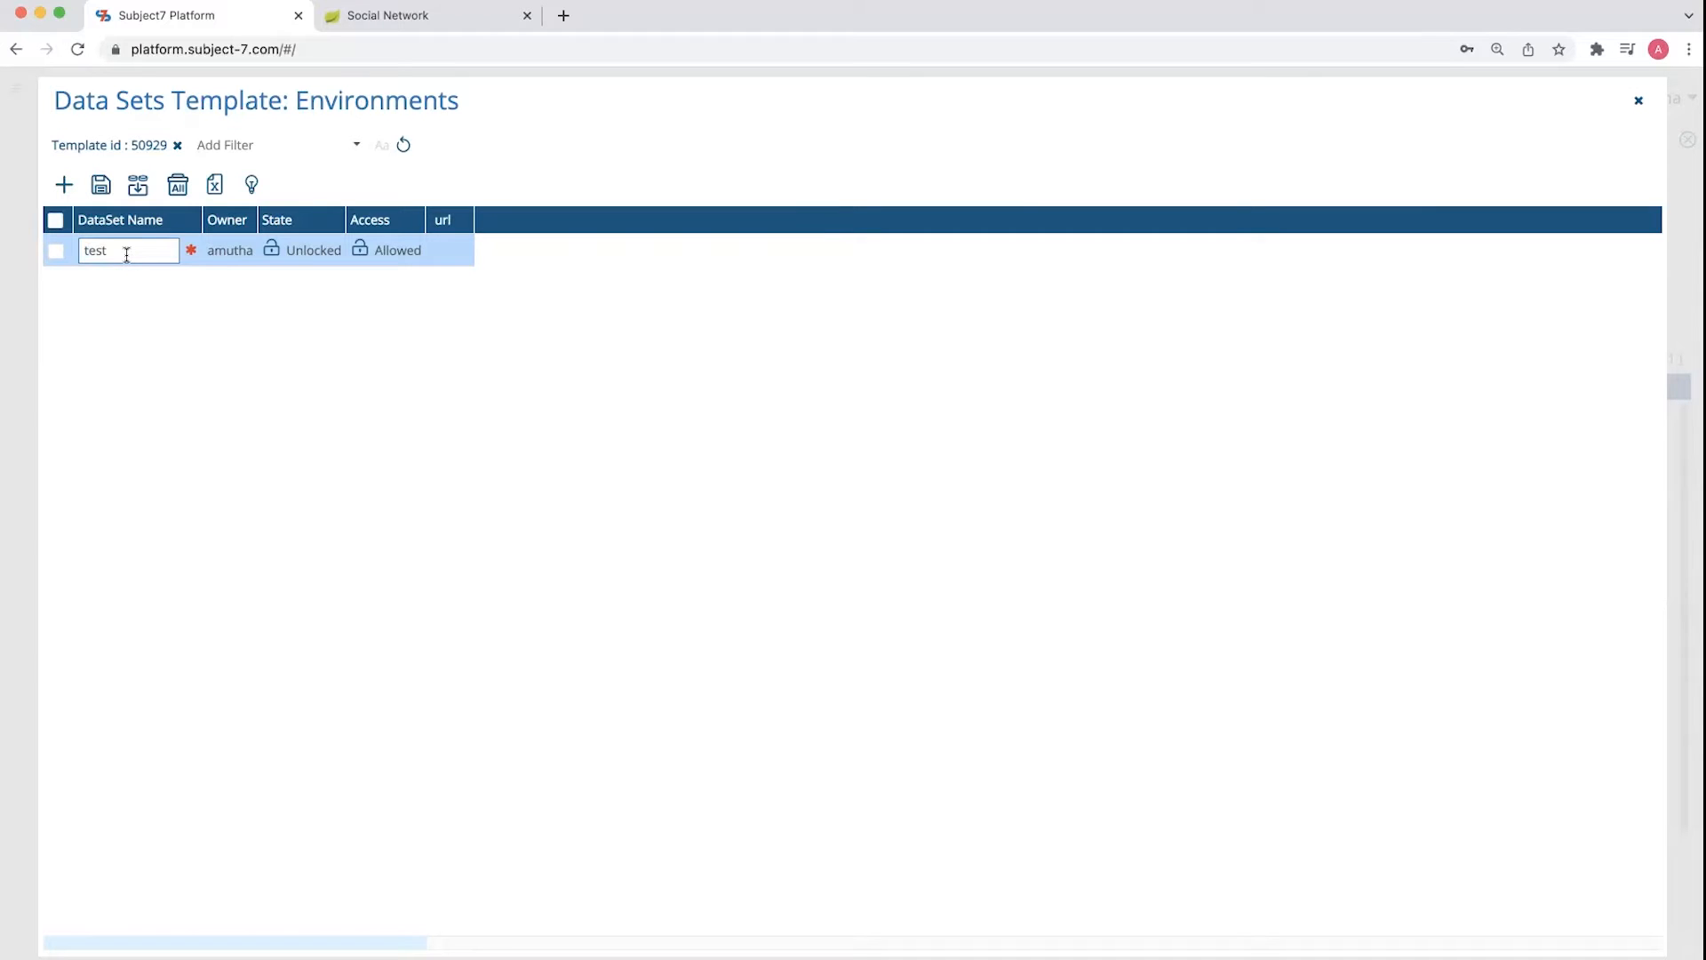
key("Tab")
left_click(413, 24)
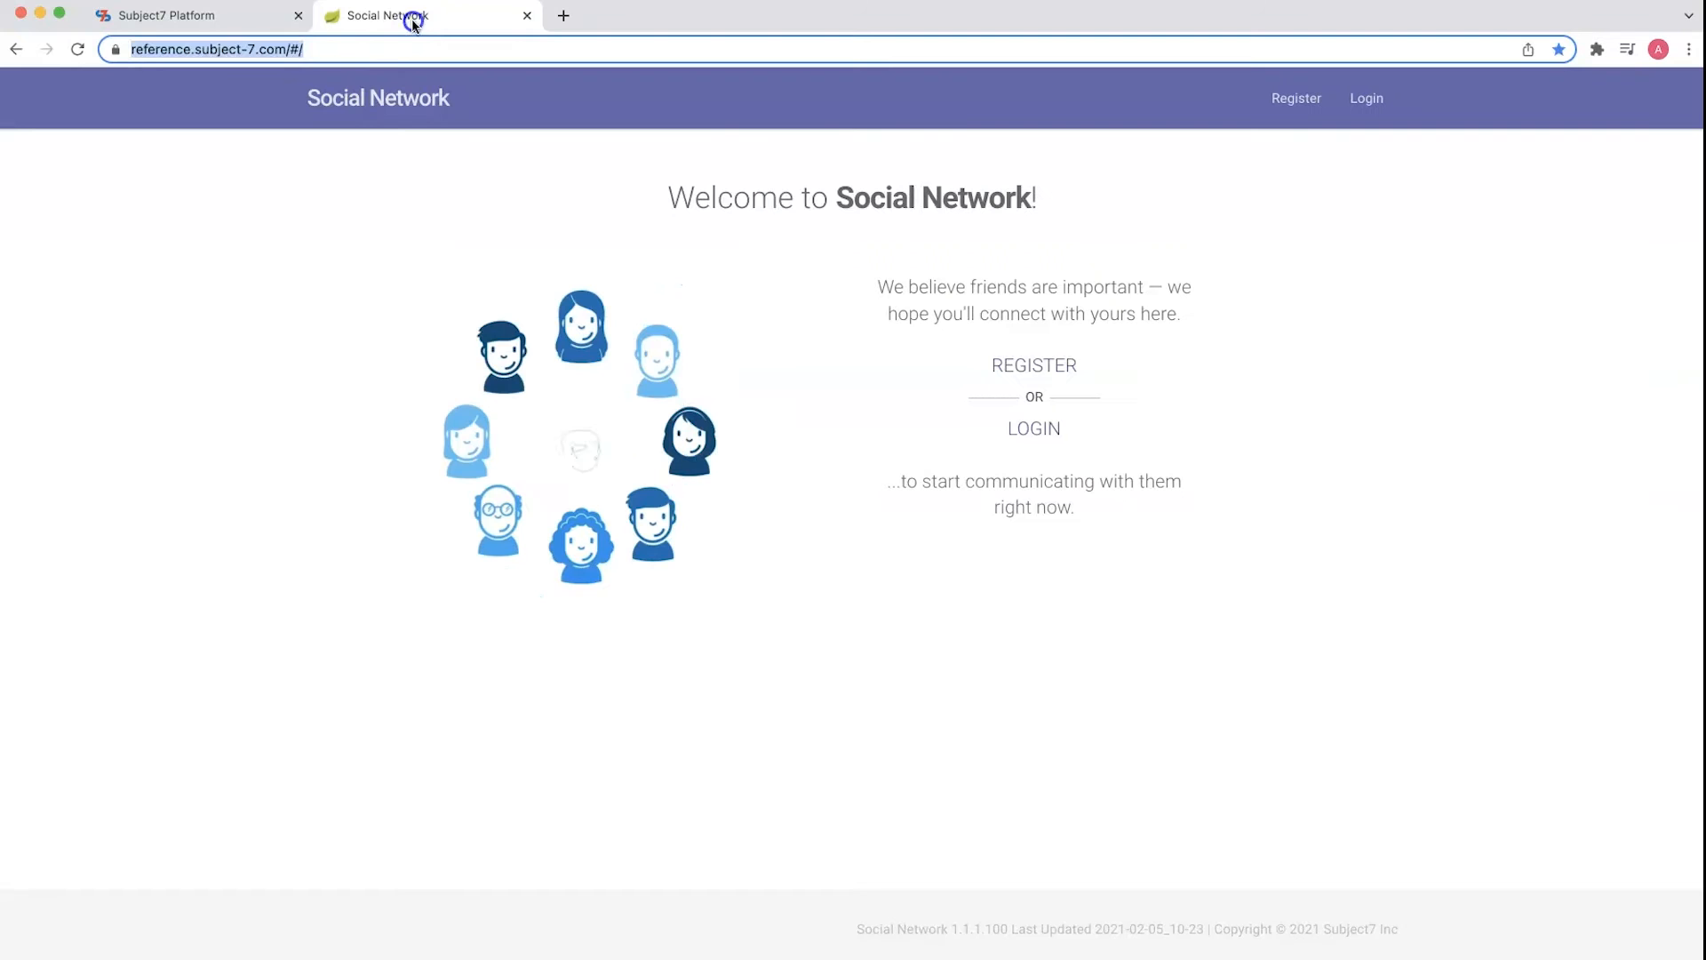
left_click(396, 48)
left_click(146, 18)
left_click(458, 253)
type("https://reference.subject-7.com/#/")
left_click(101, 187)
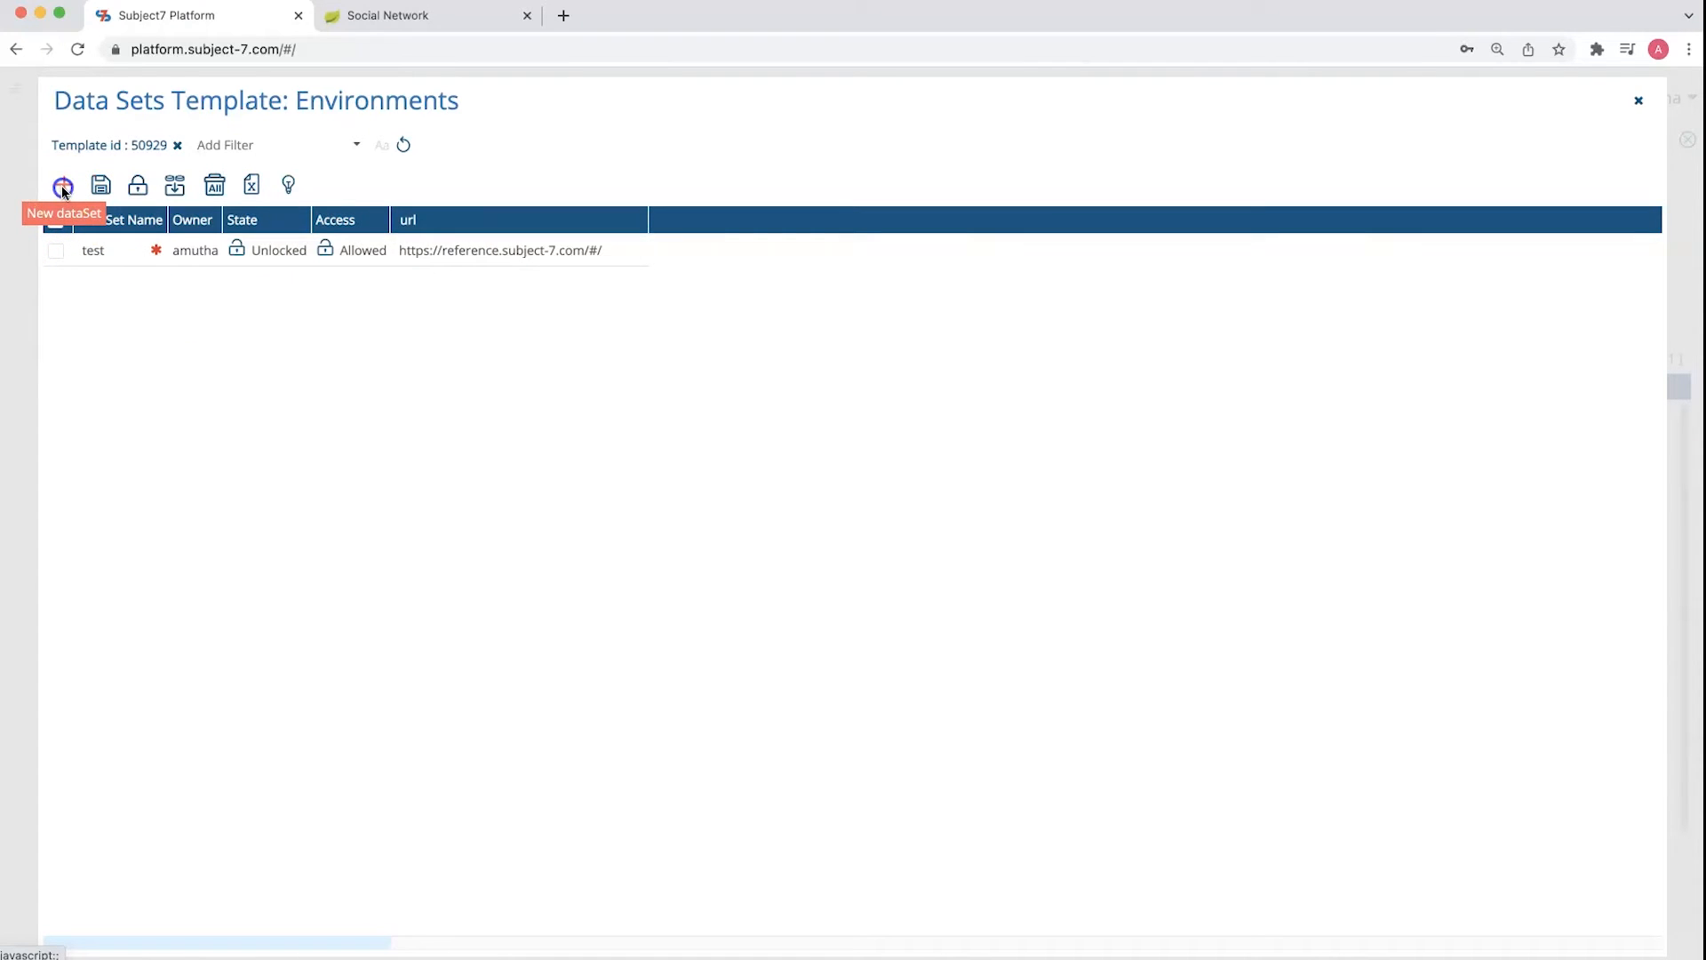
left_click(63, 187)
double_click(104, 245)
type("staging")
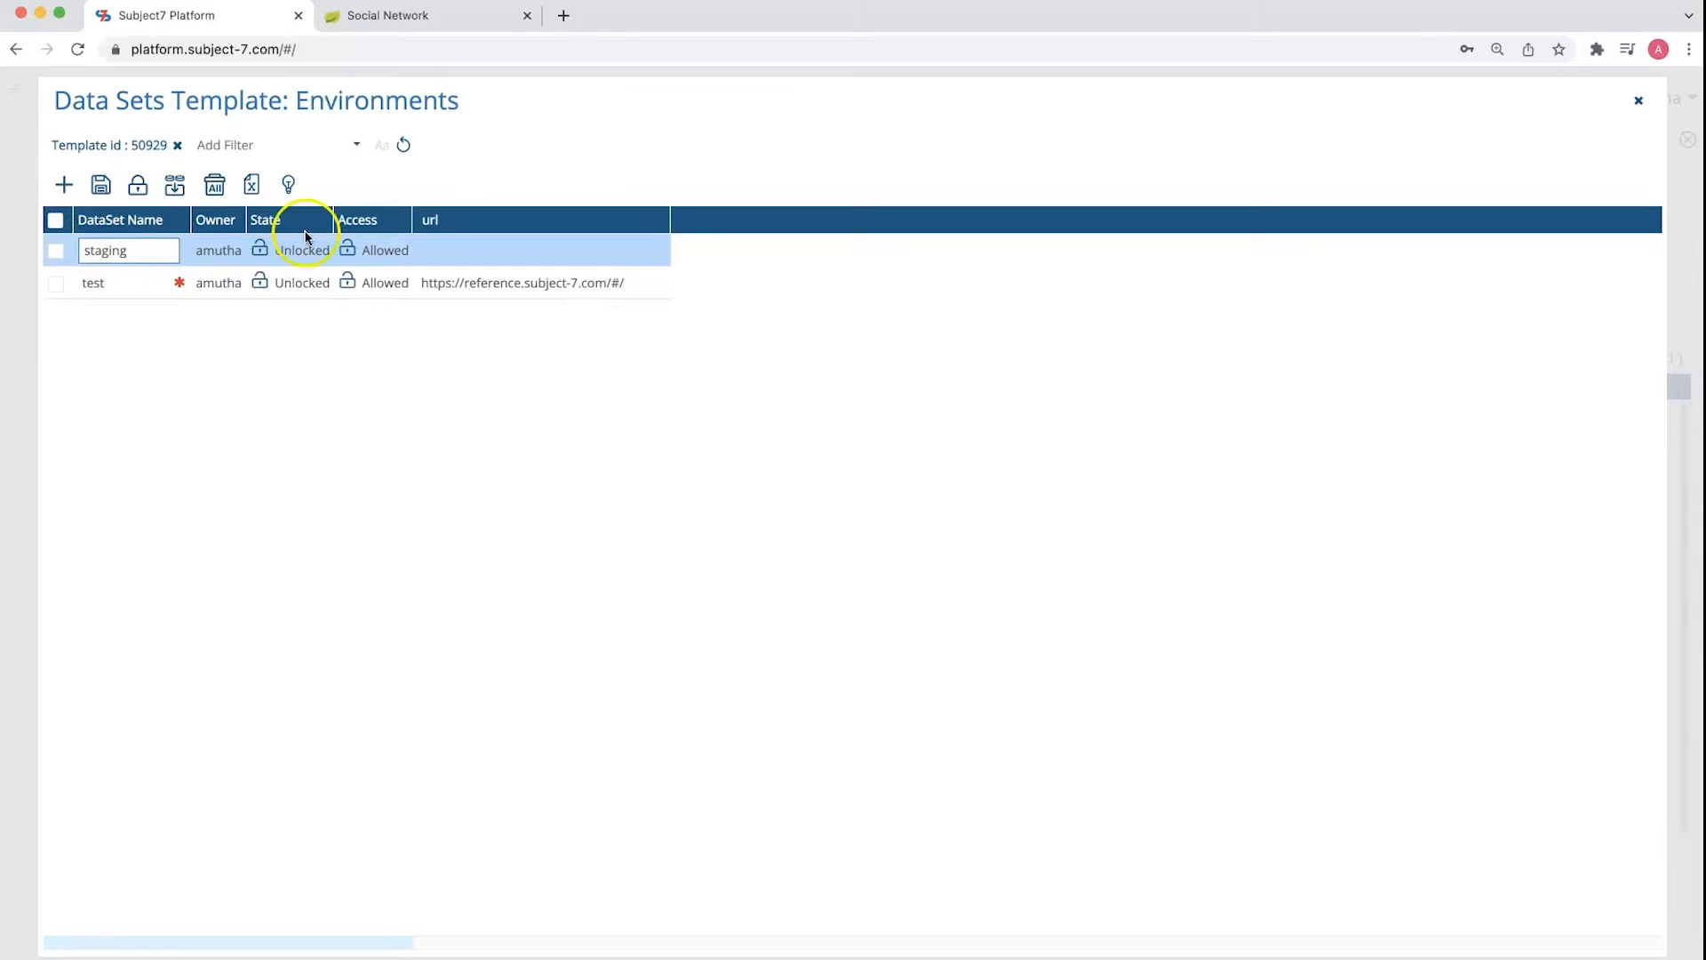
left_click(442, 247)
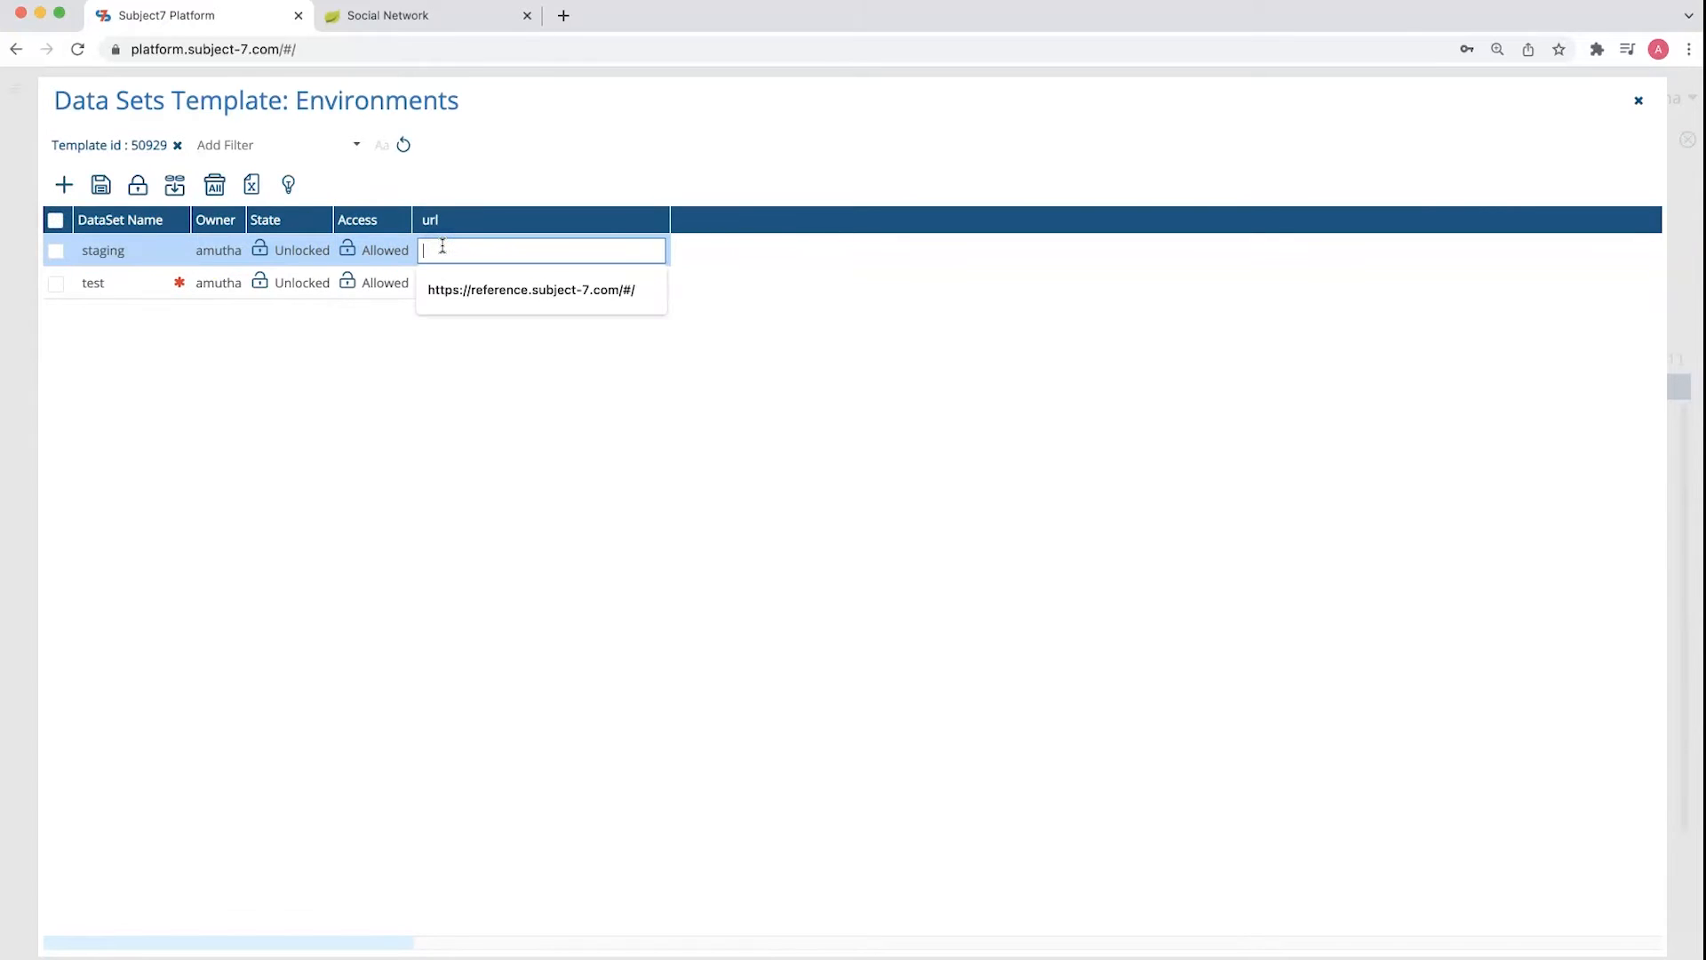
type("https://reference.subject-7.com/#/")
left_click(522, 255)
type("-staging")
left_click(103, 185)
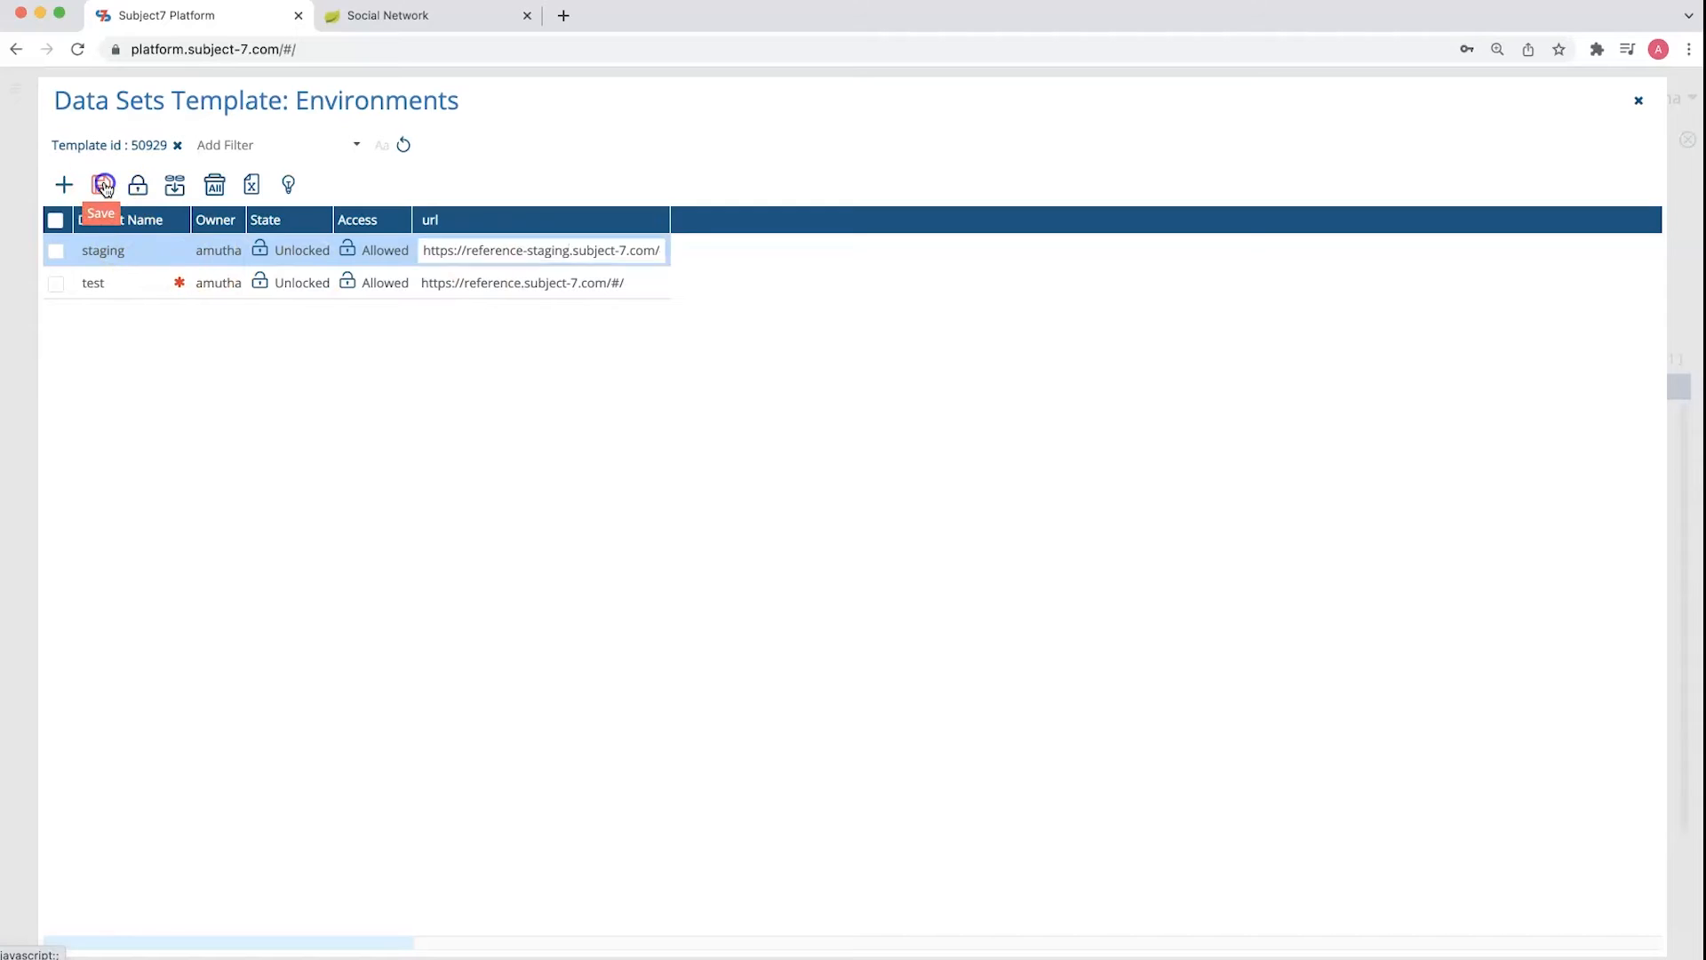
Duplicate the staging data set and name the copy production
left_click(58, 258)
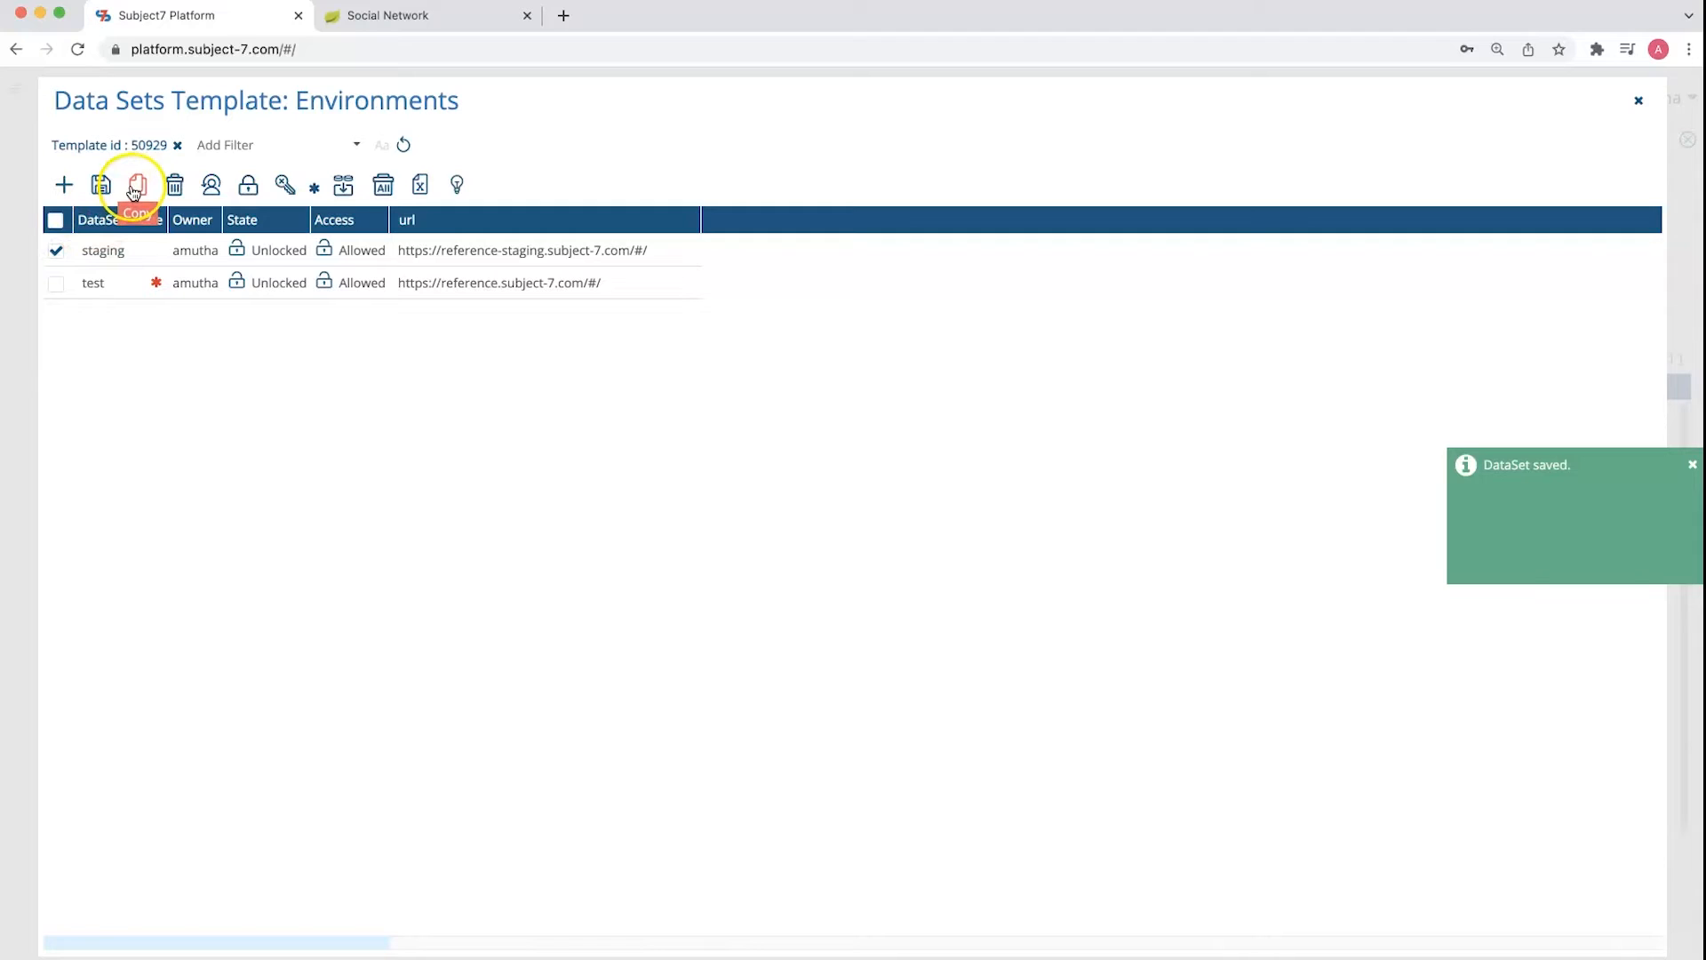
left_click(135, 189)
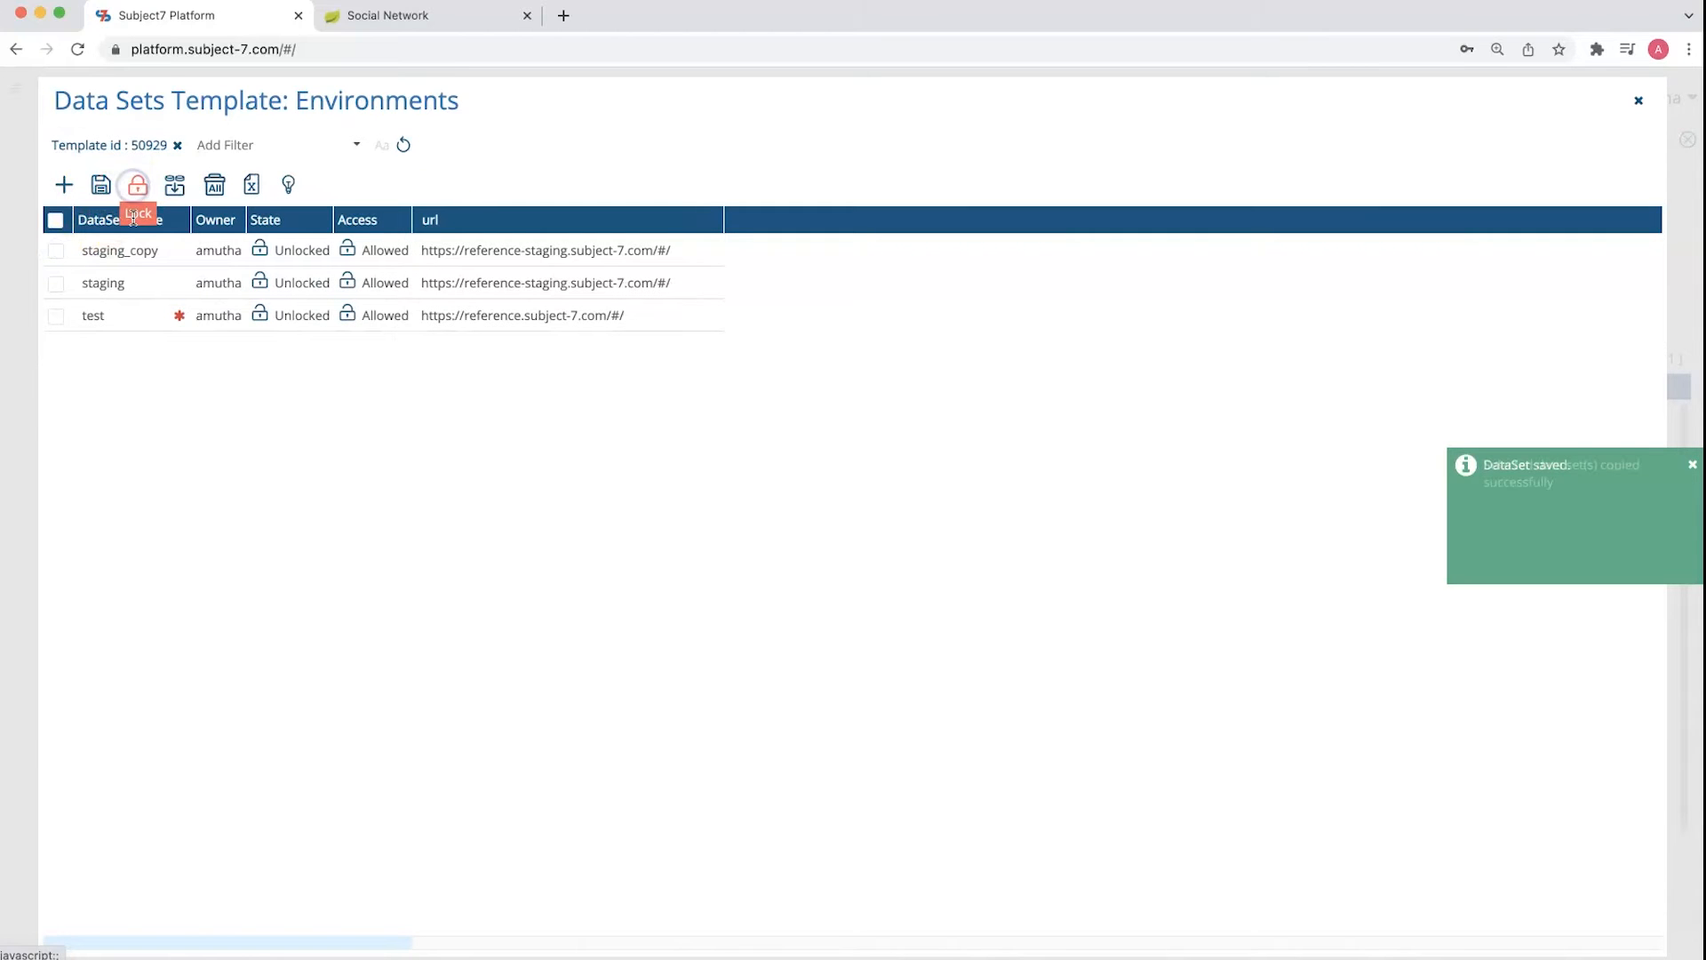
left_click(122, 248)
type("production")
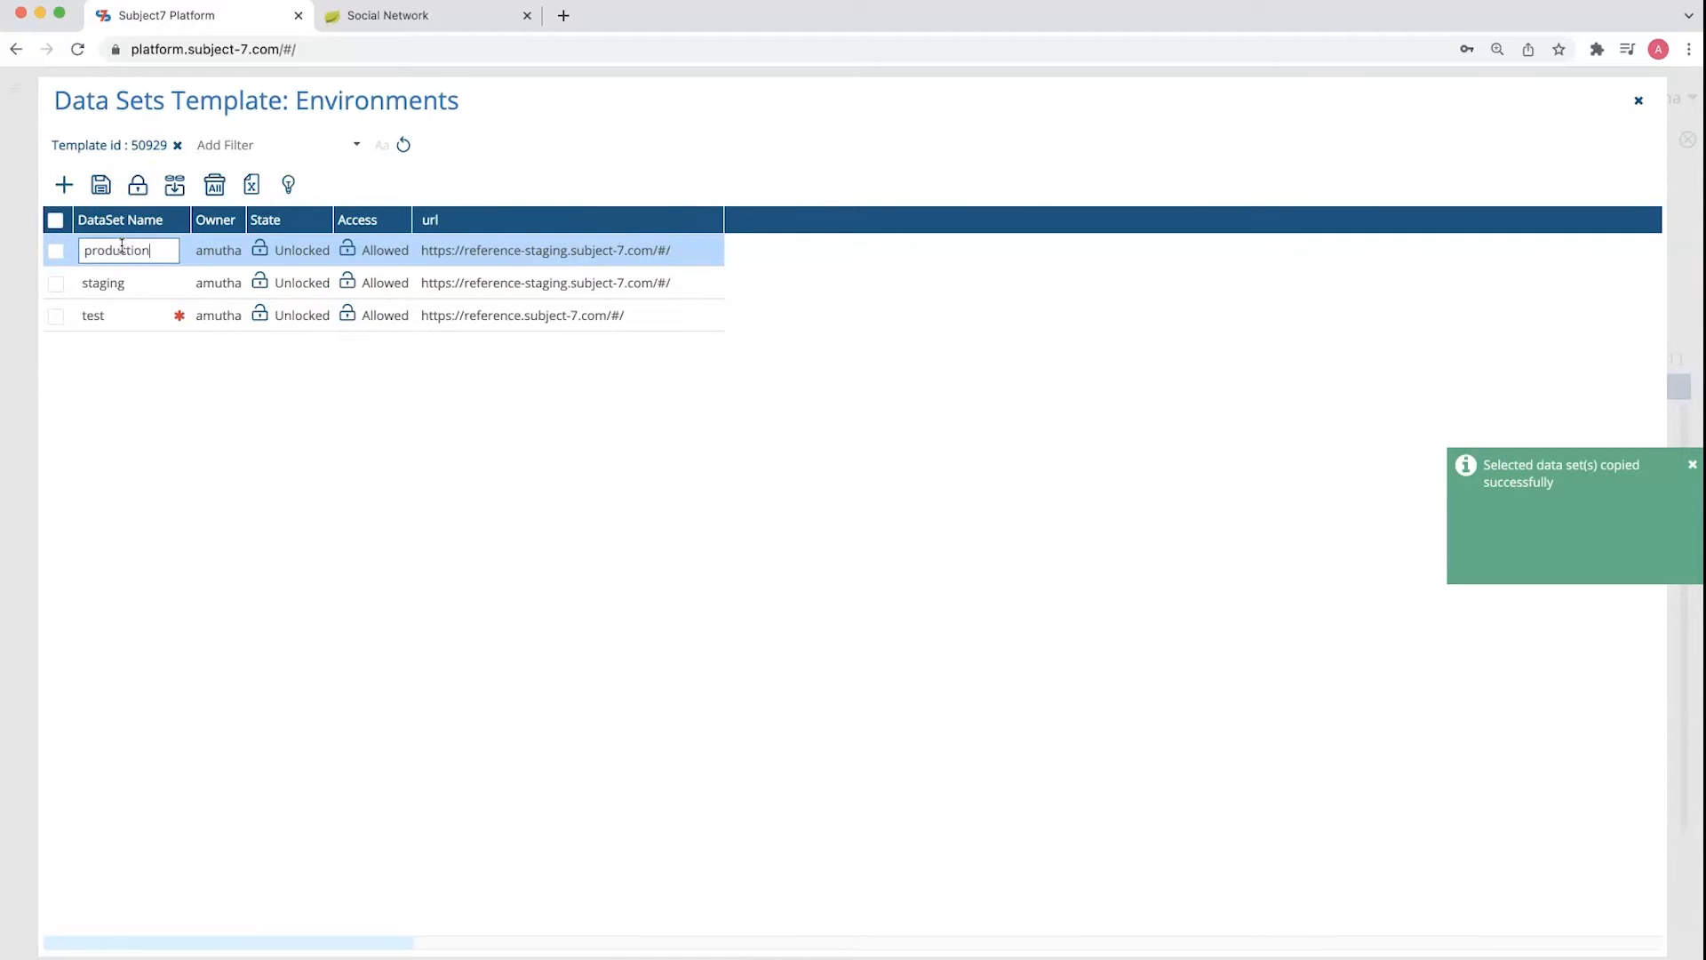
left_click(487, 250)
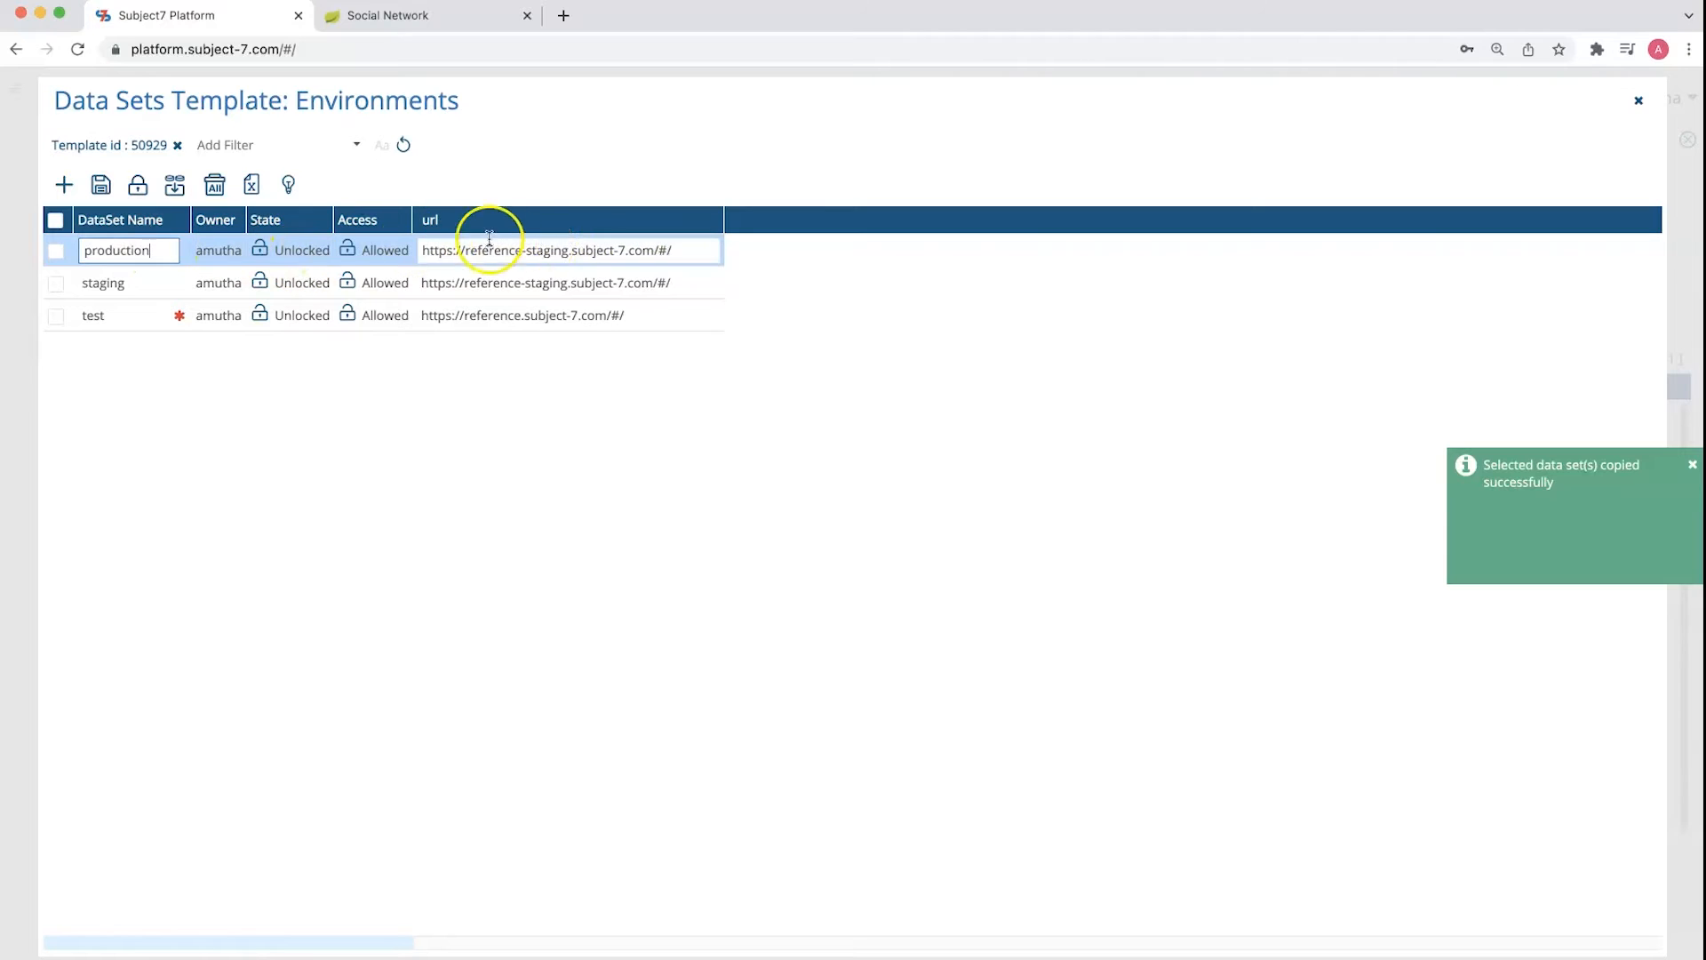
left_click(568, 251)
double_click(544, 252)
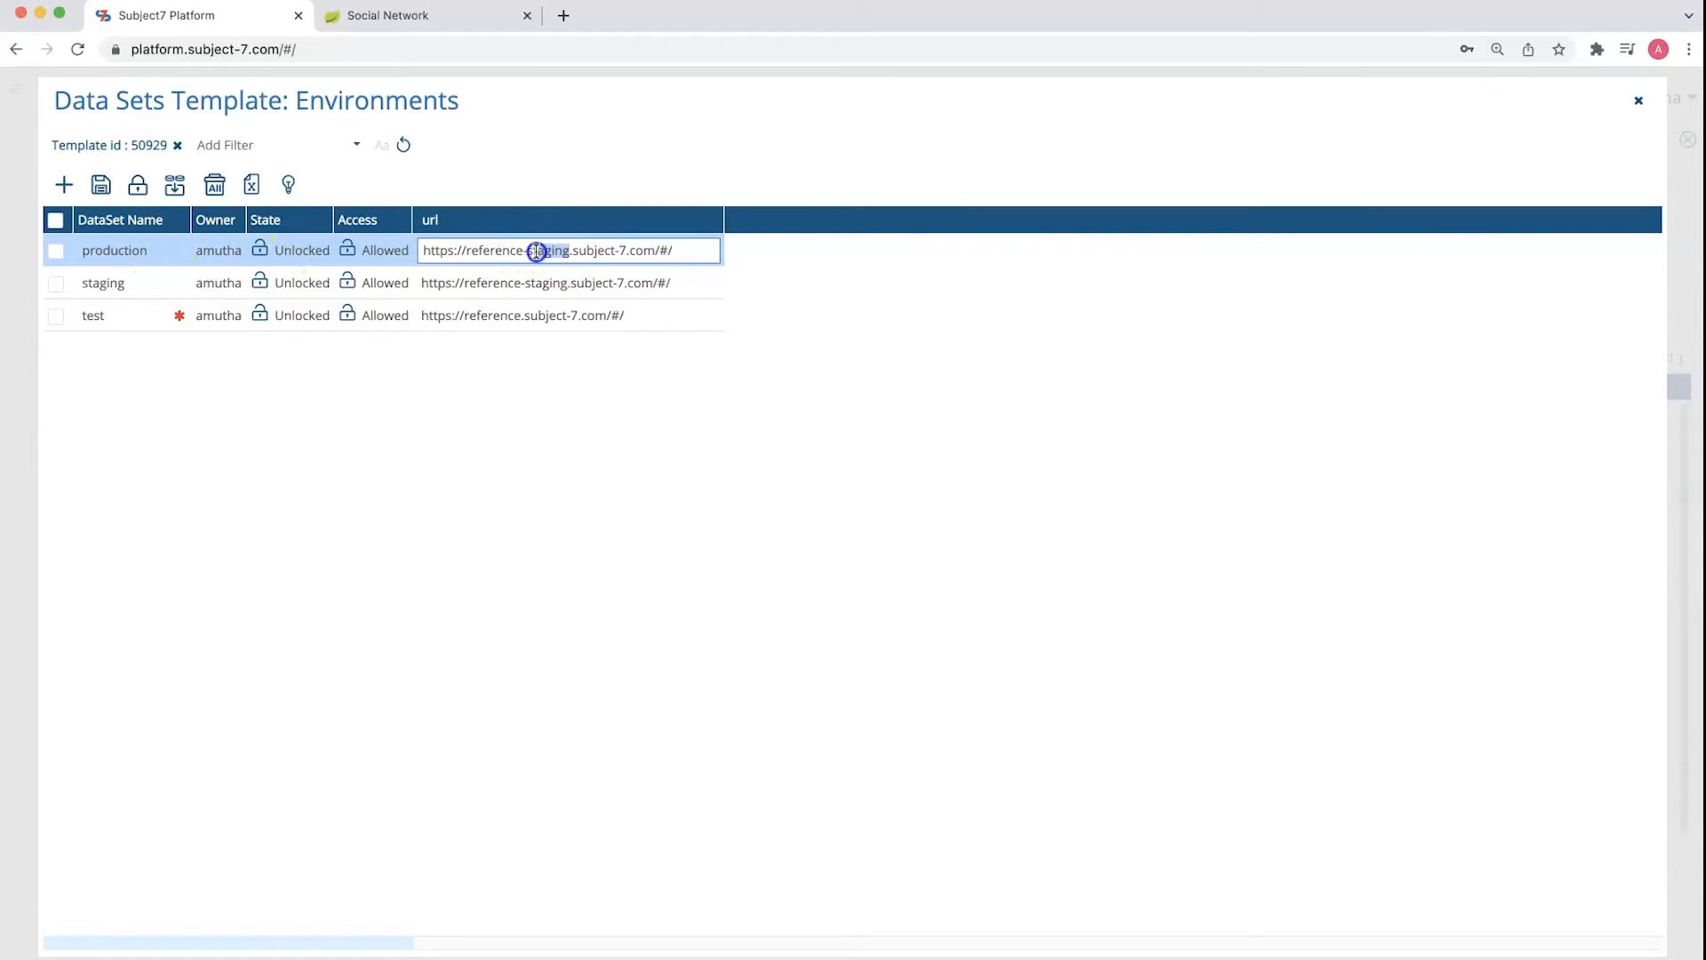
type("produc")
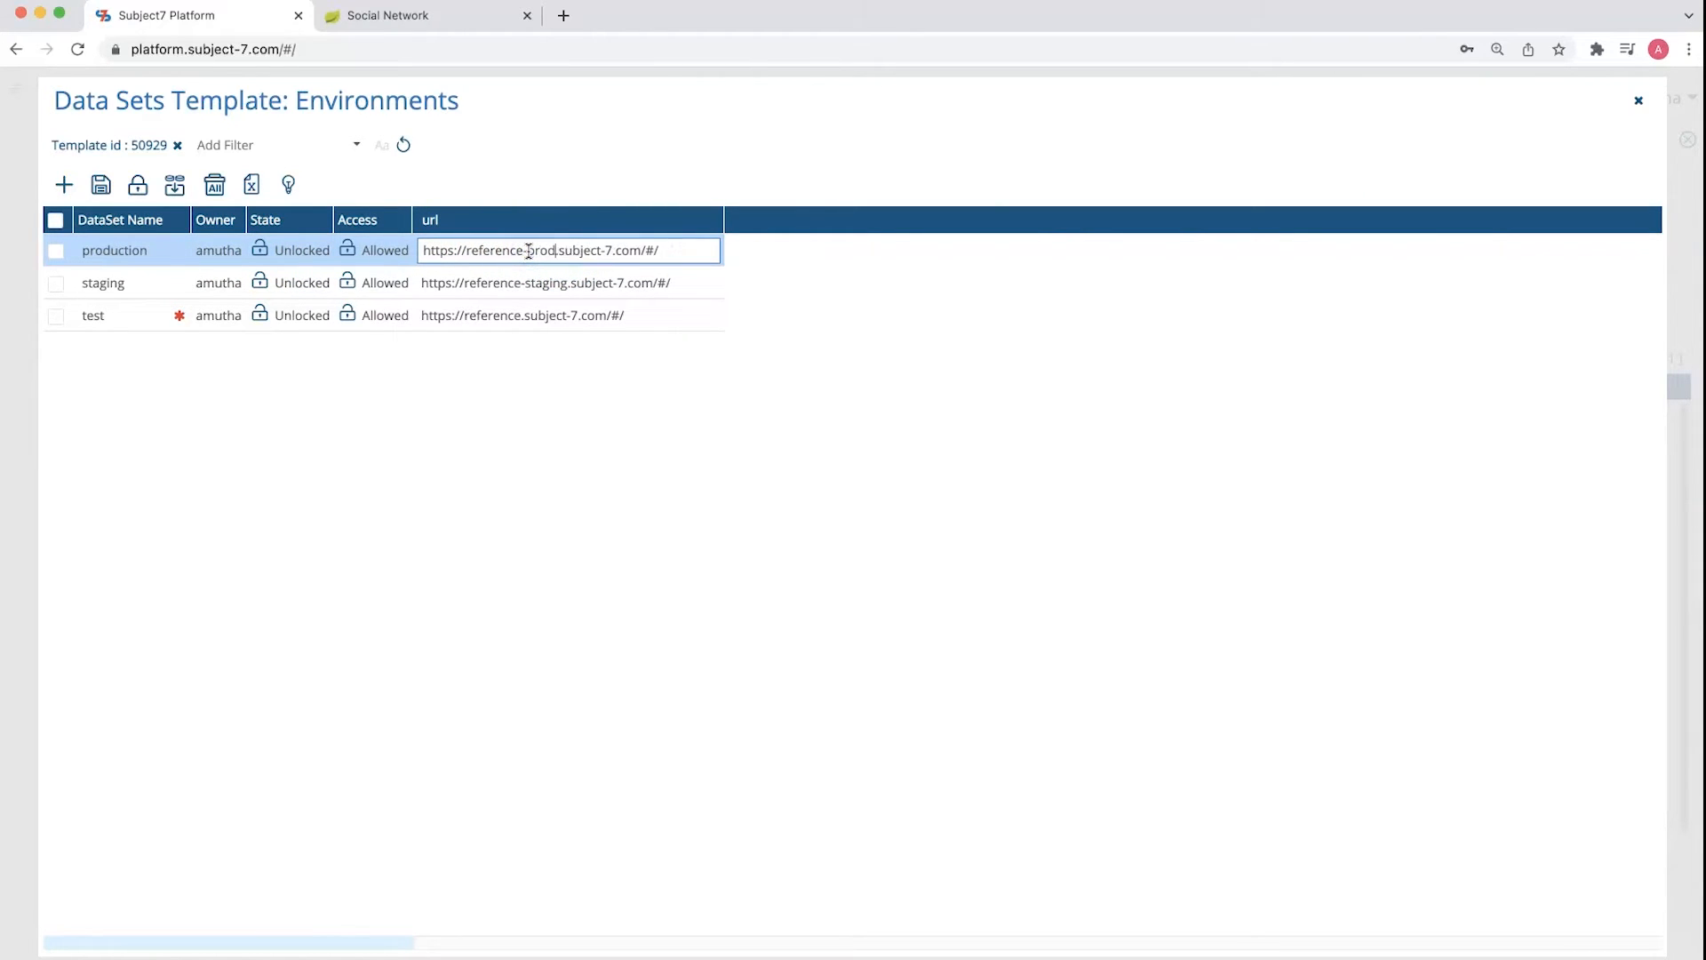
type("tion")
left_click(142, 236)
left_click(100, 184)
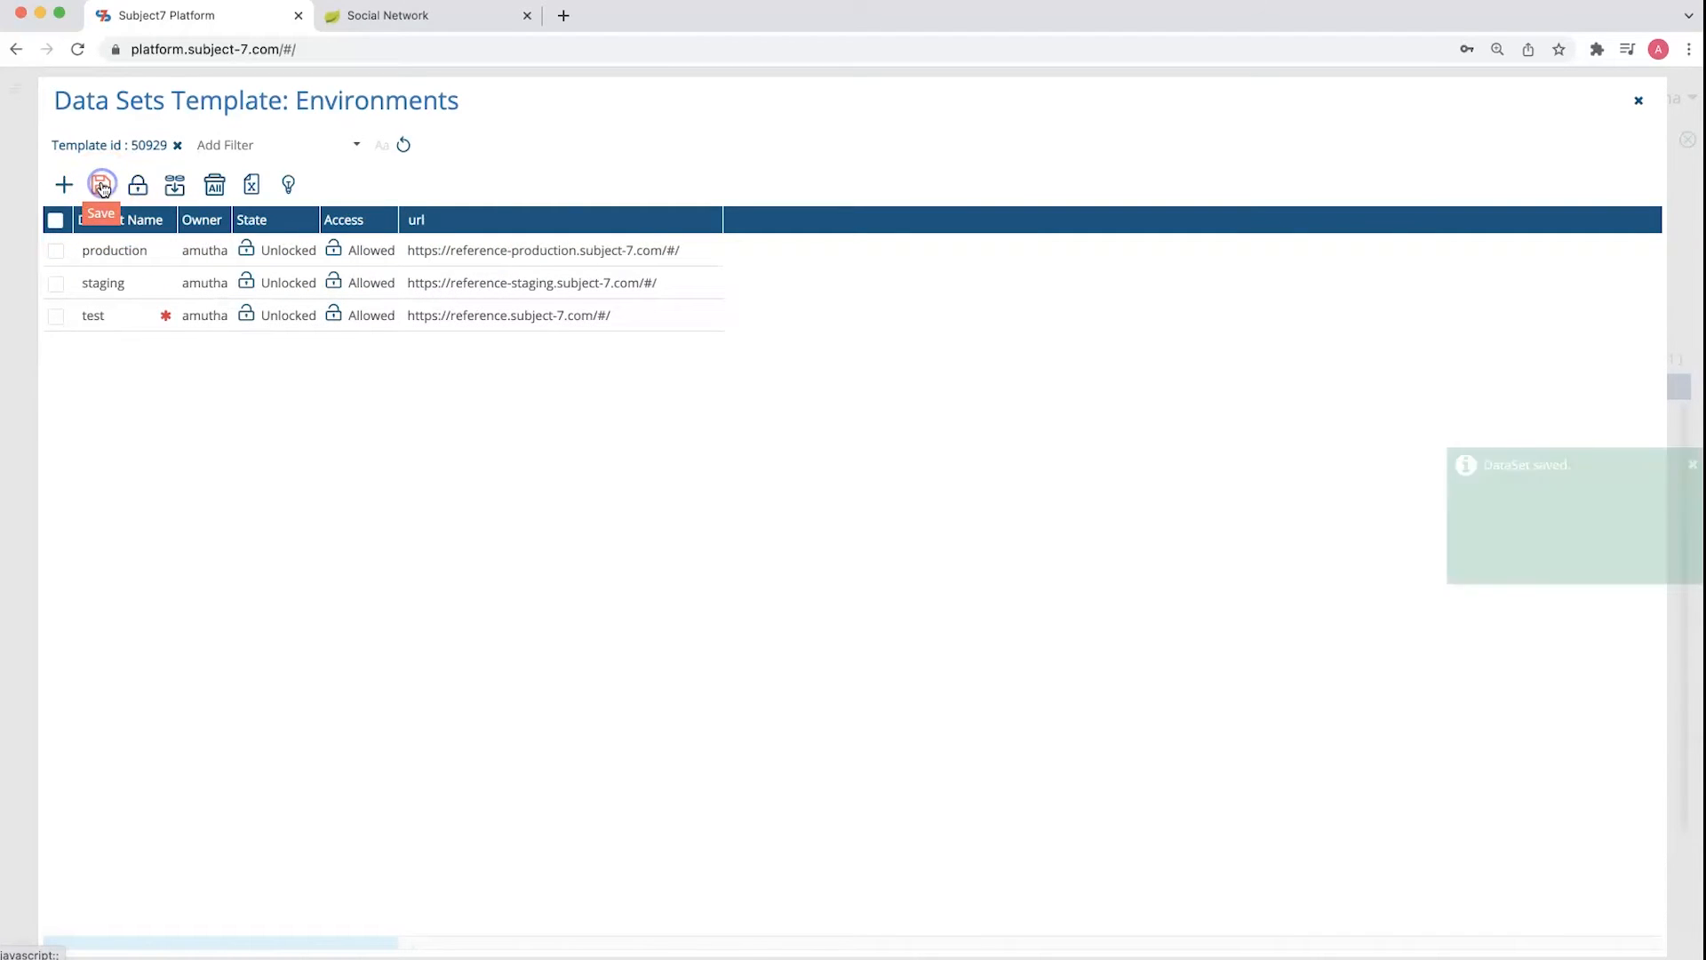
Leave the data sets view, then save and close the Environments data template
left_click(1638, 103)
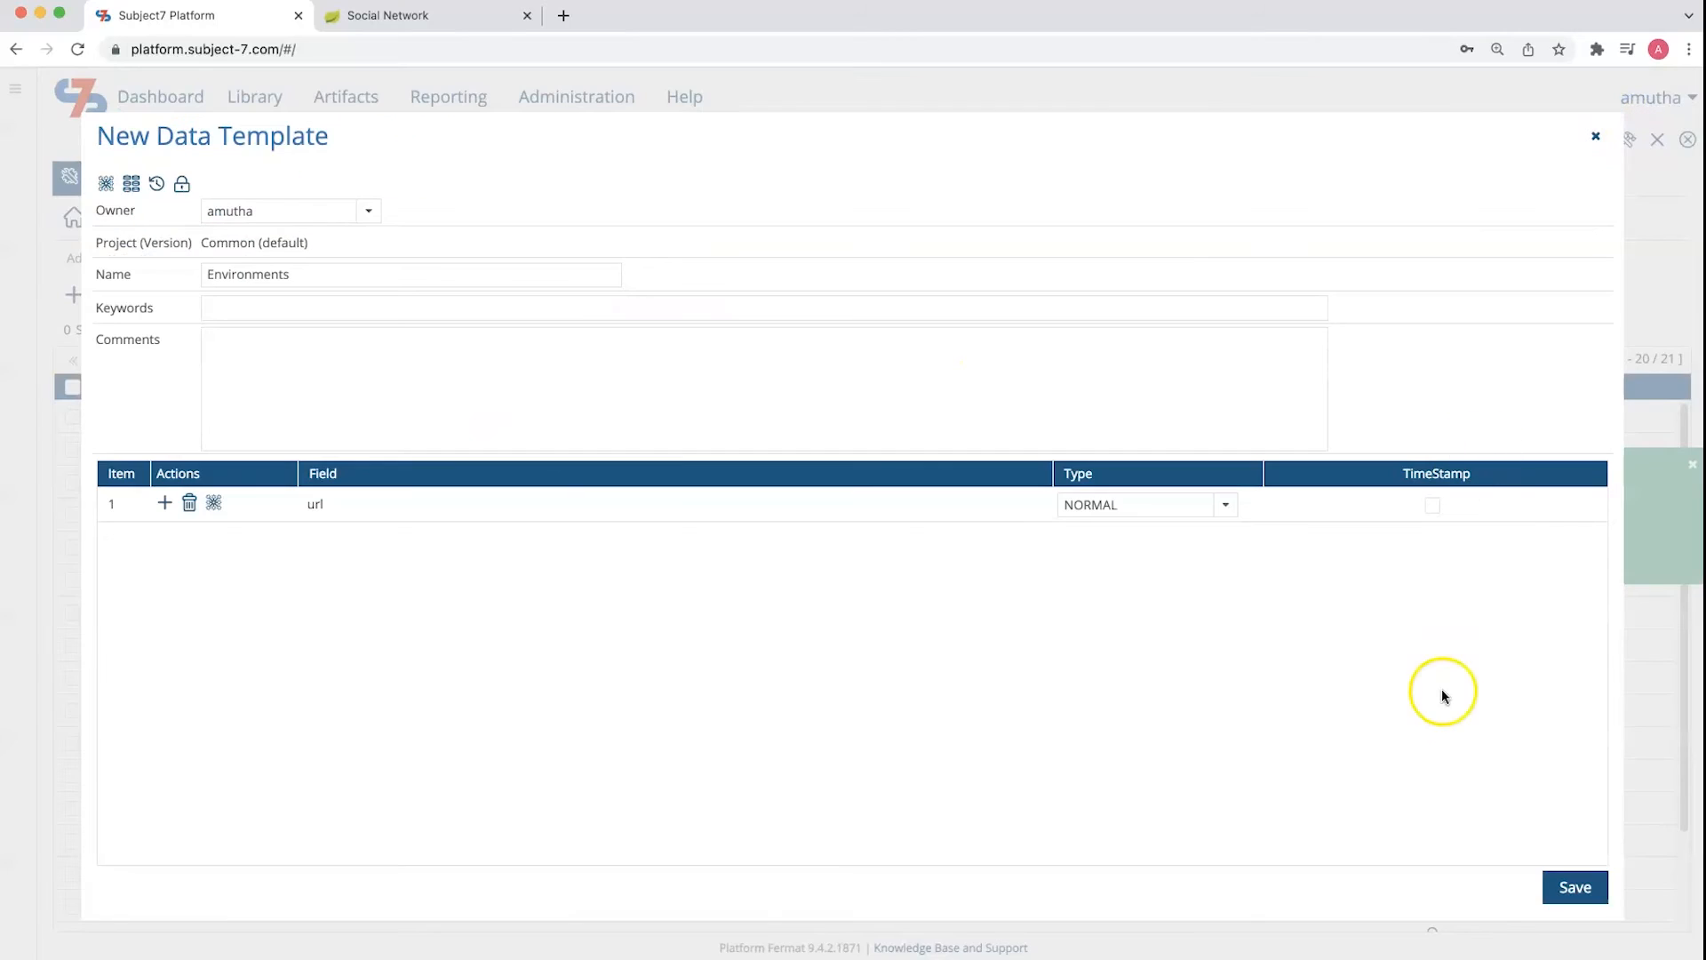
left_click(1548, 876)
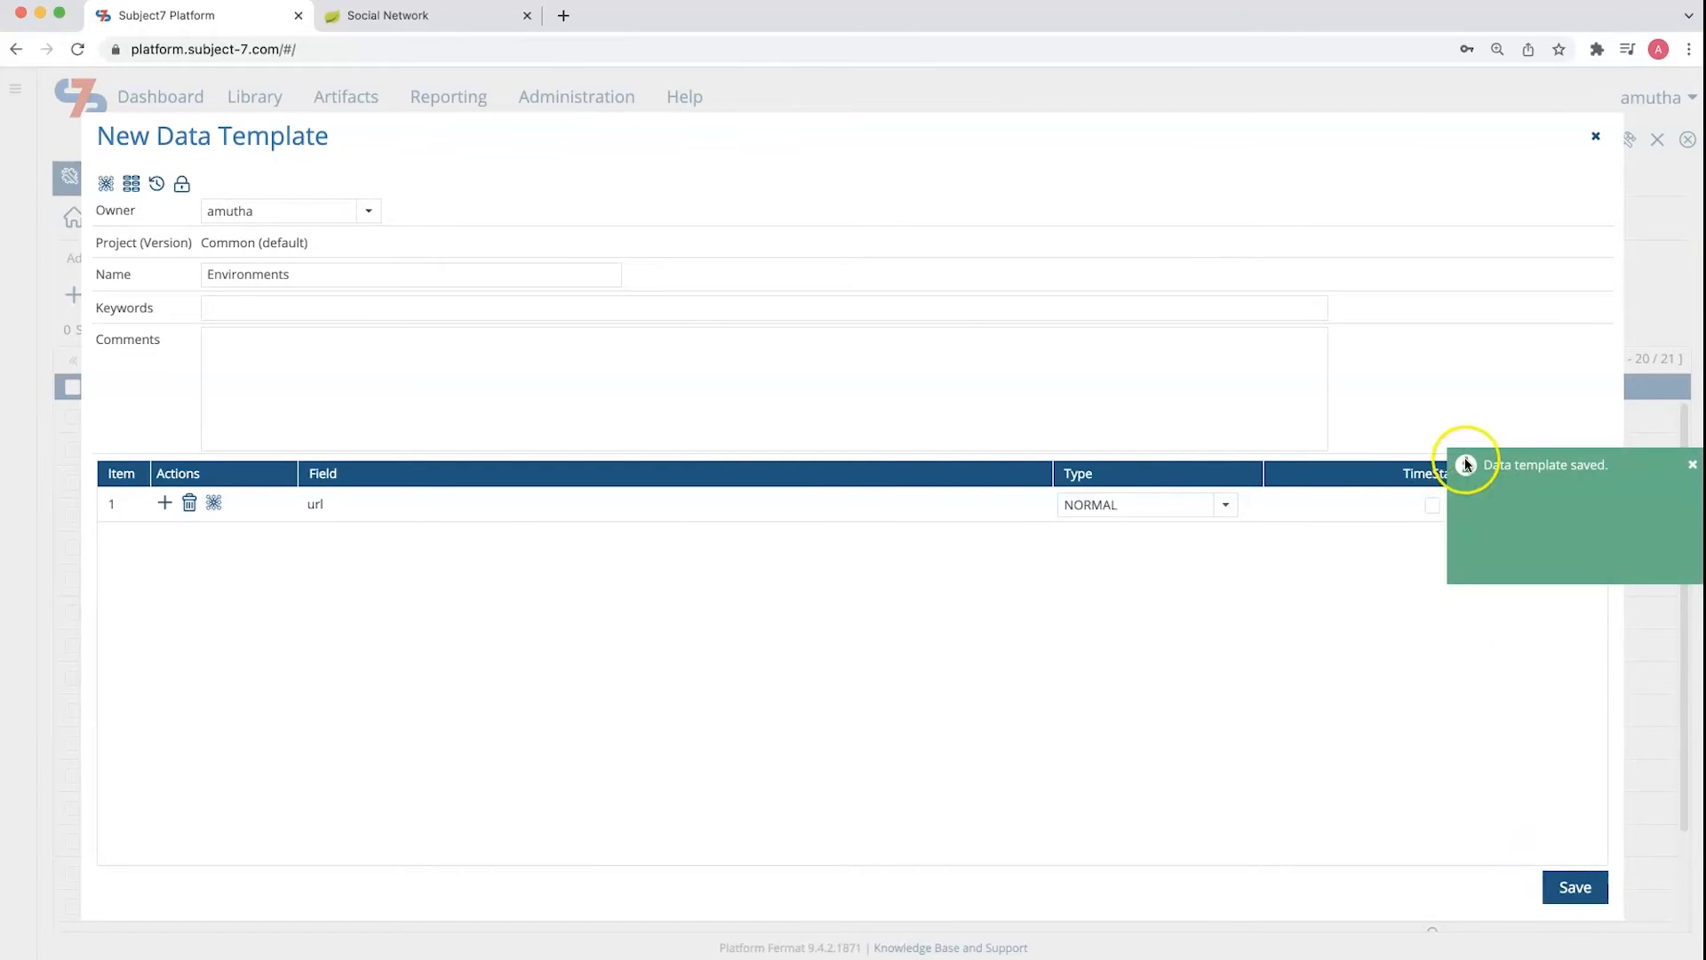
left_click(1593, 138)
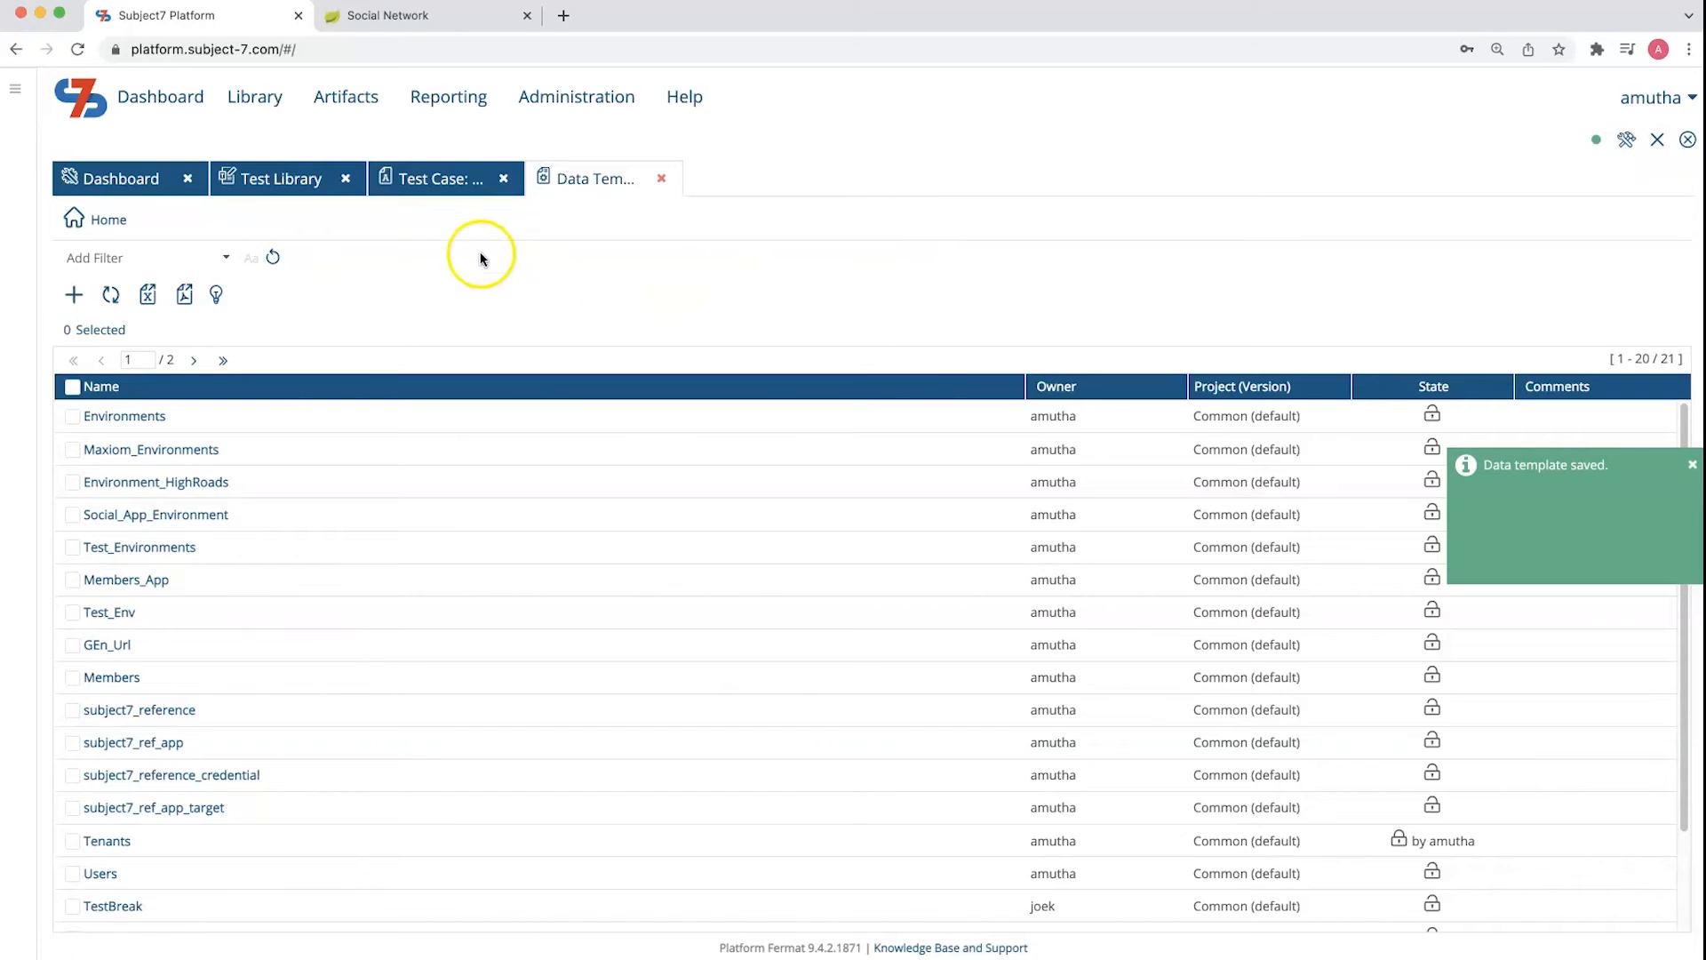
Replace the hard-coded URL in test step 1 with the url field injected from the Environments template
left_click(442, 179)
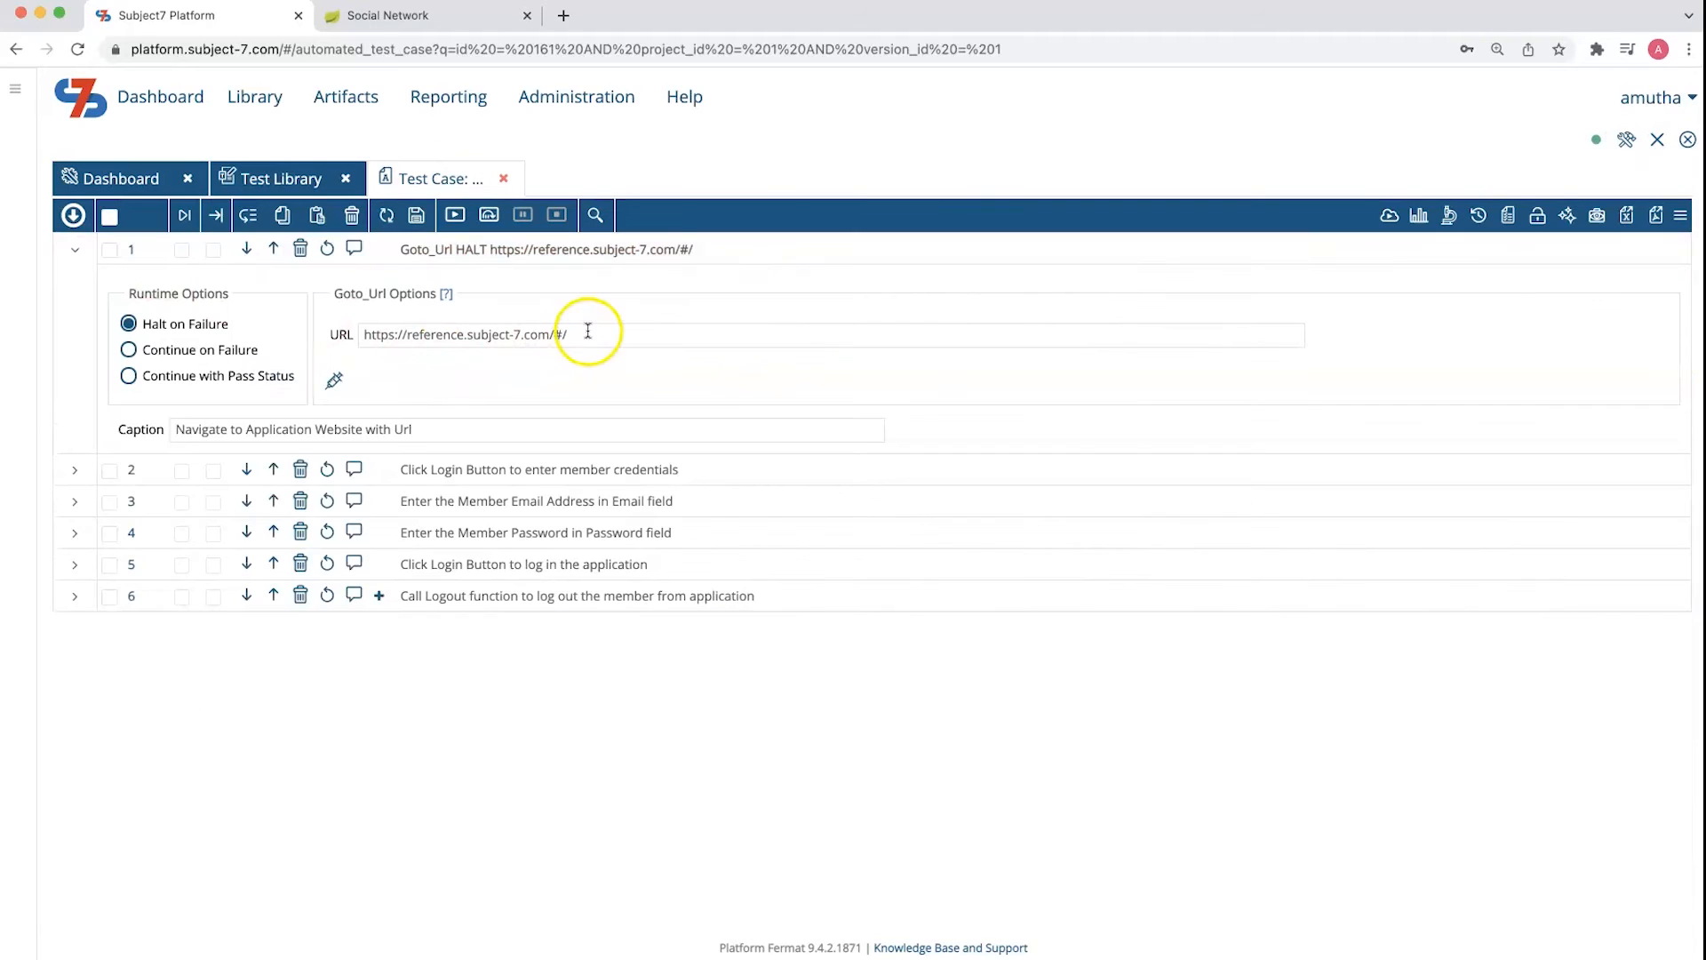
triple_click(568, 334)
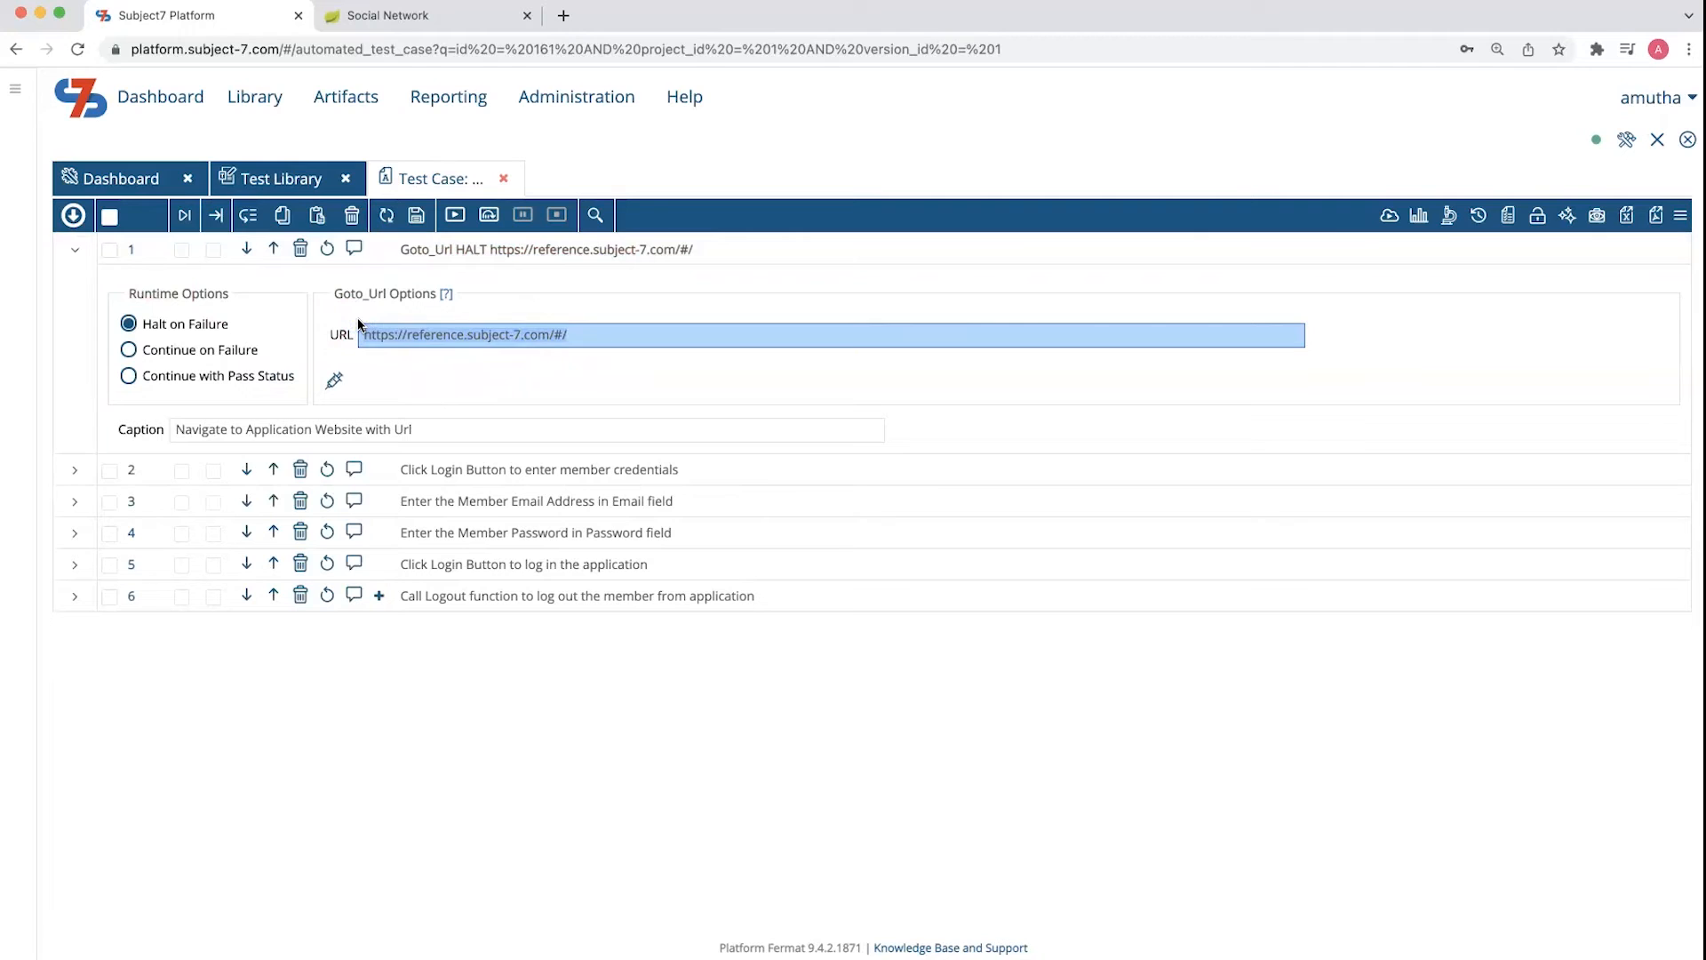
key("BackSpace")
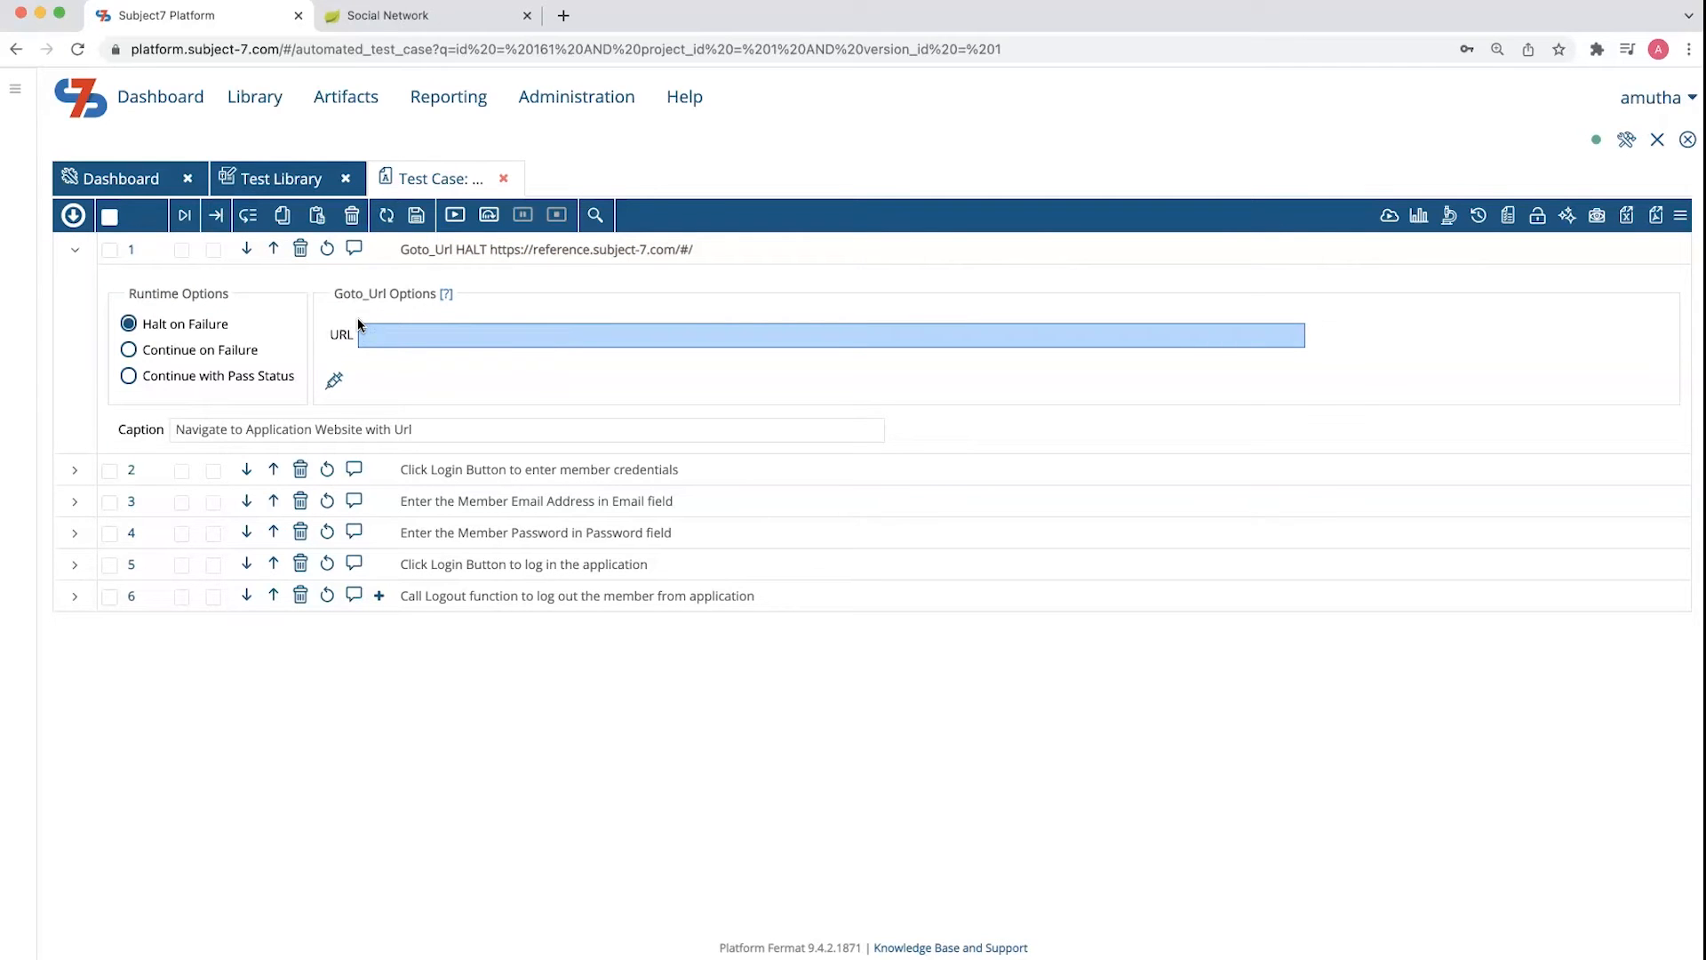
left_click(335, 381)
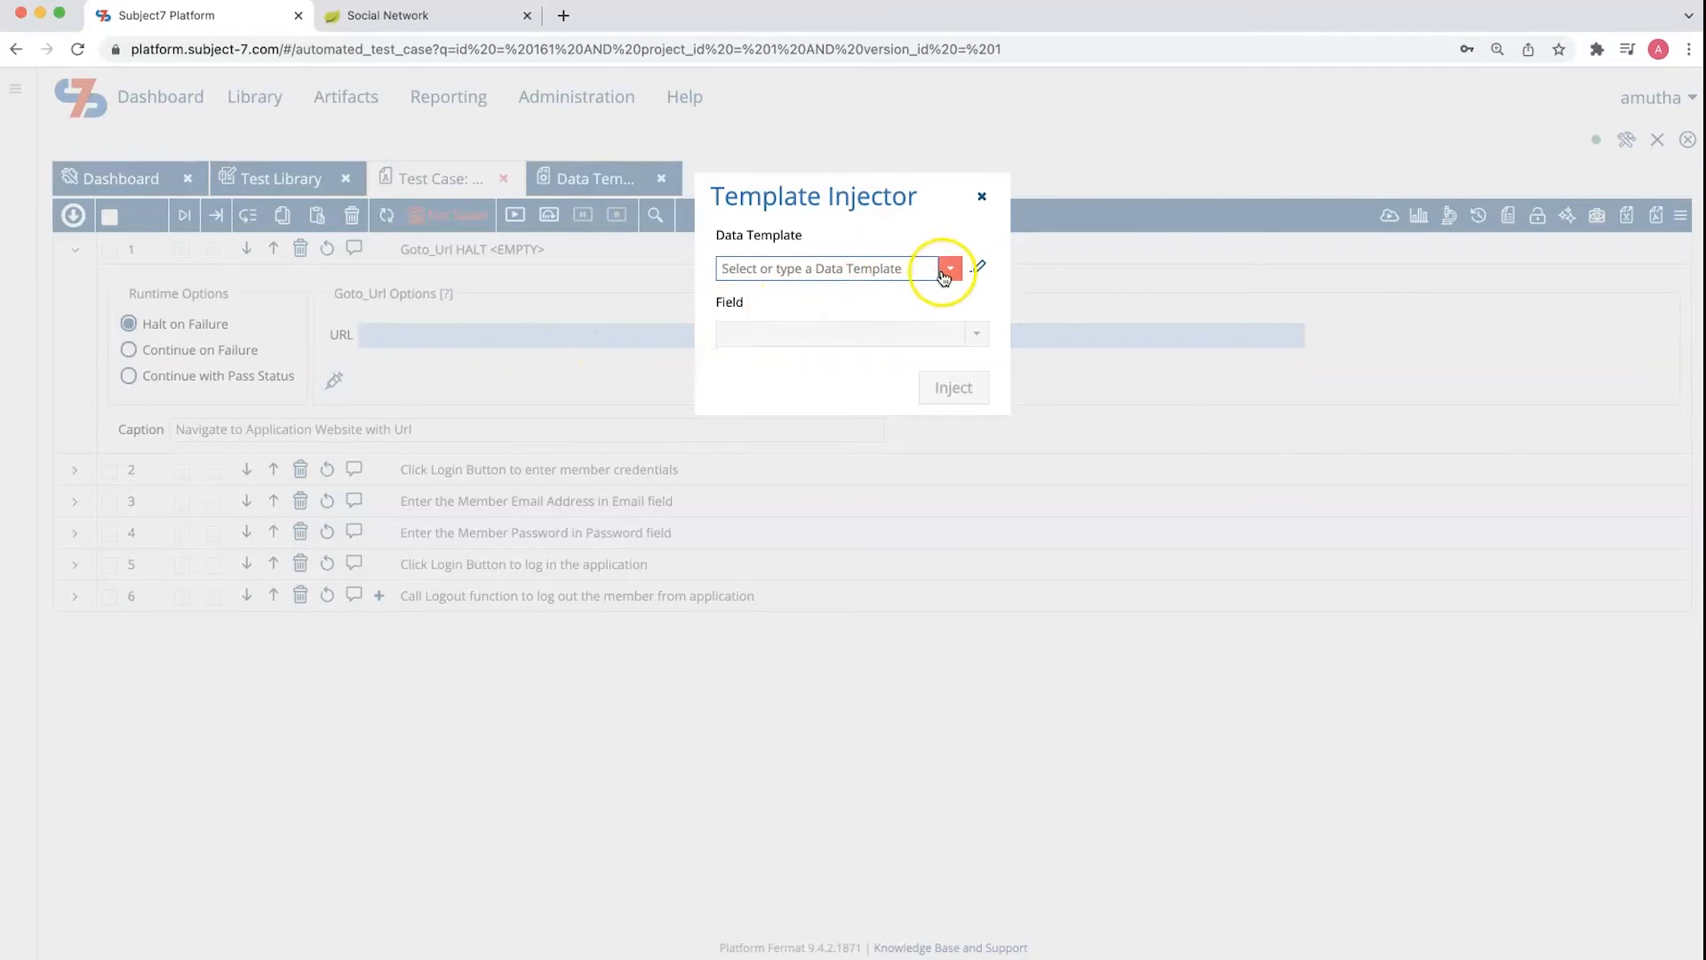
left_click(946, 268)
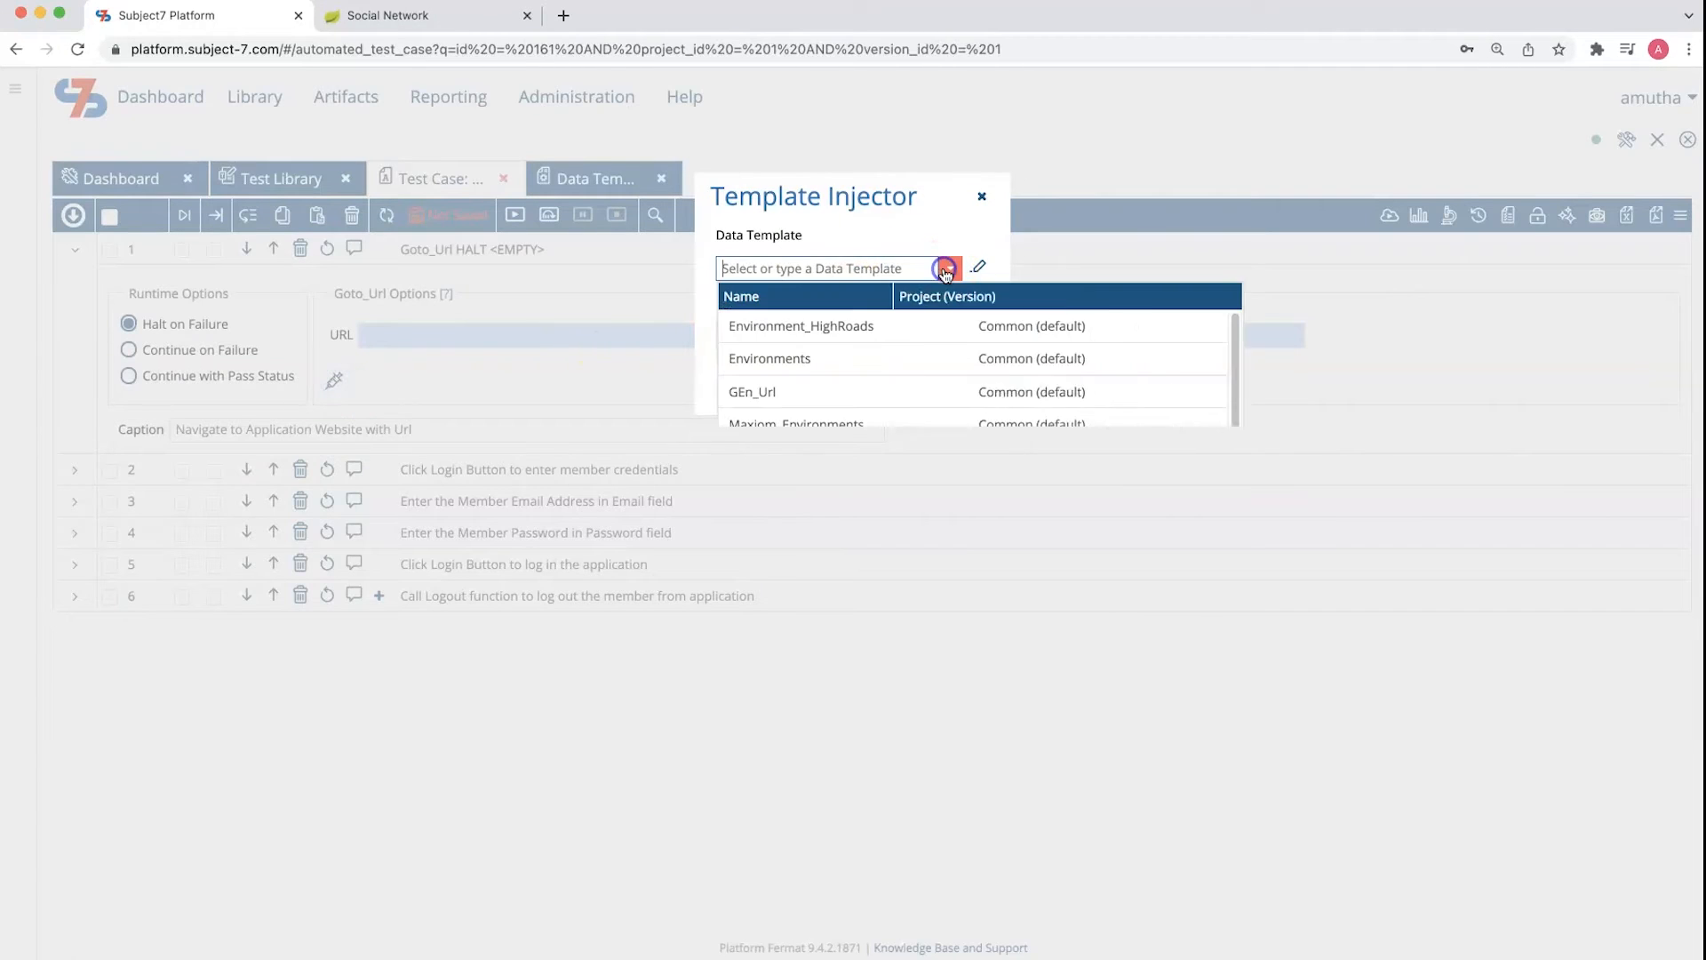
left_click(812, 360)
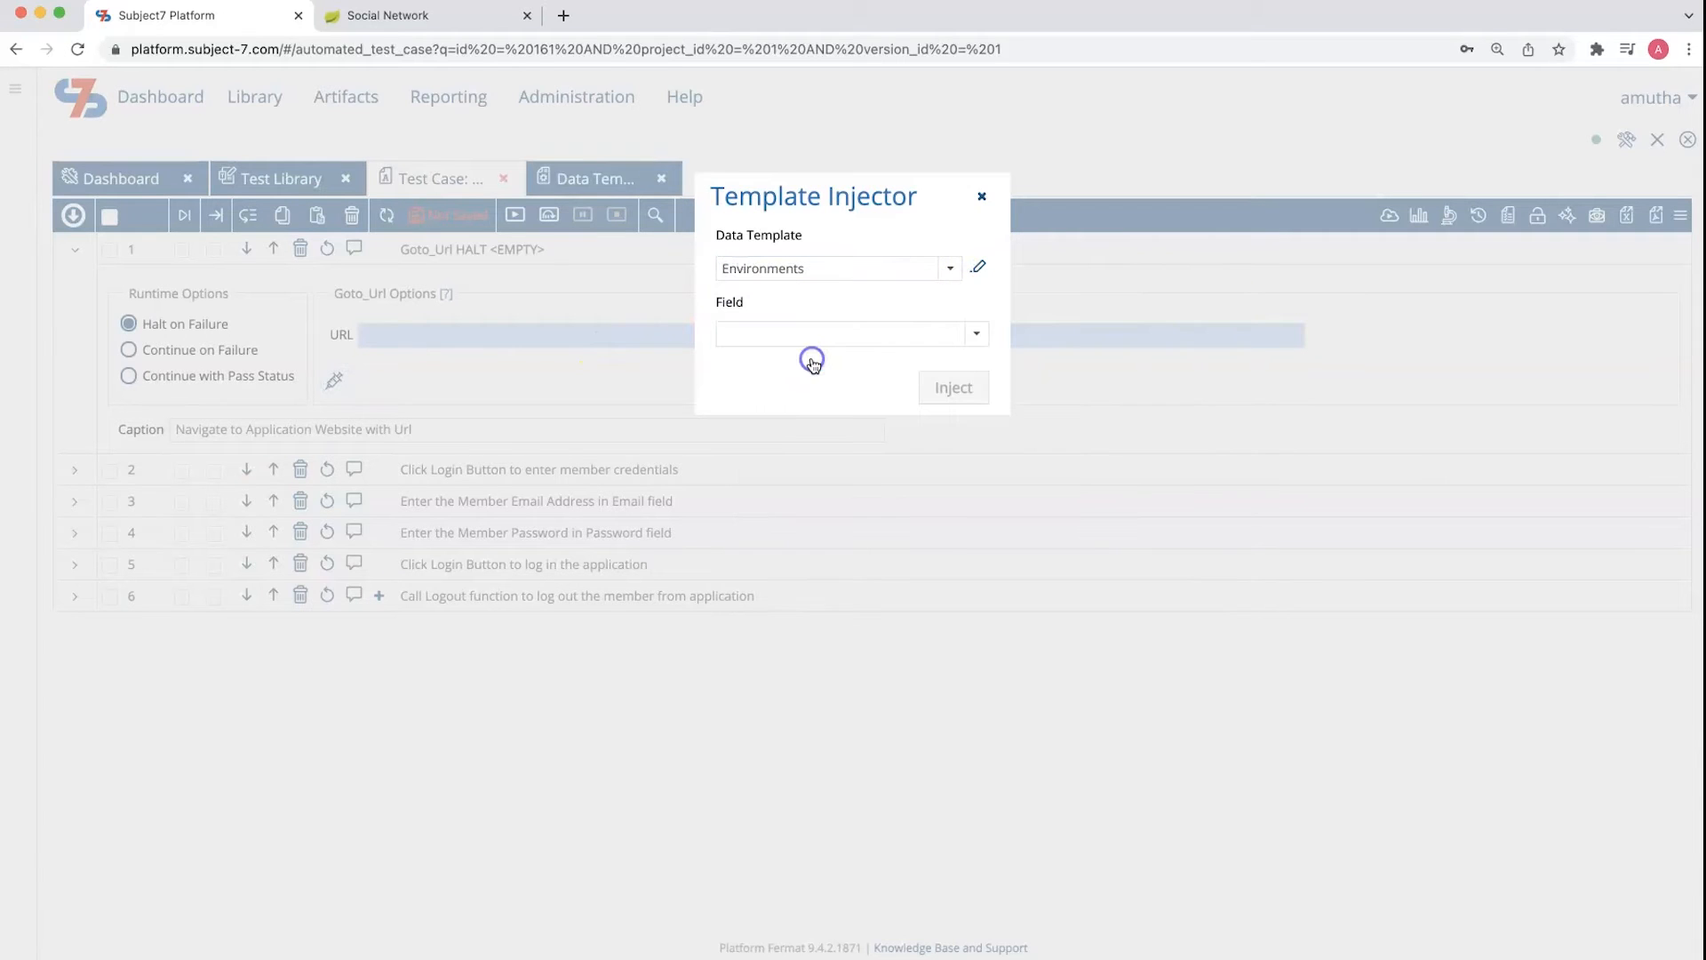
left_click(975, 335)
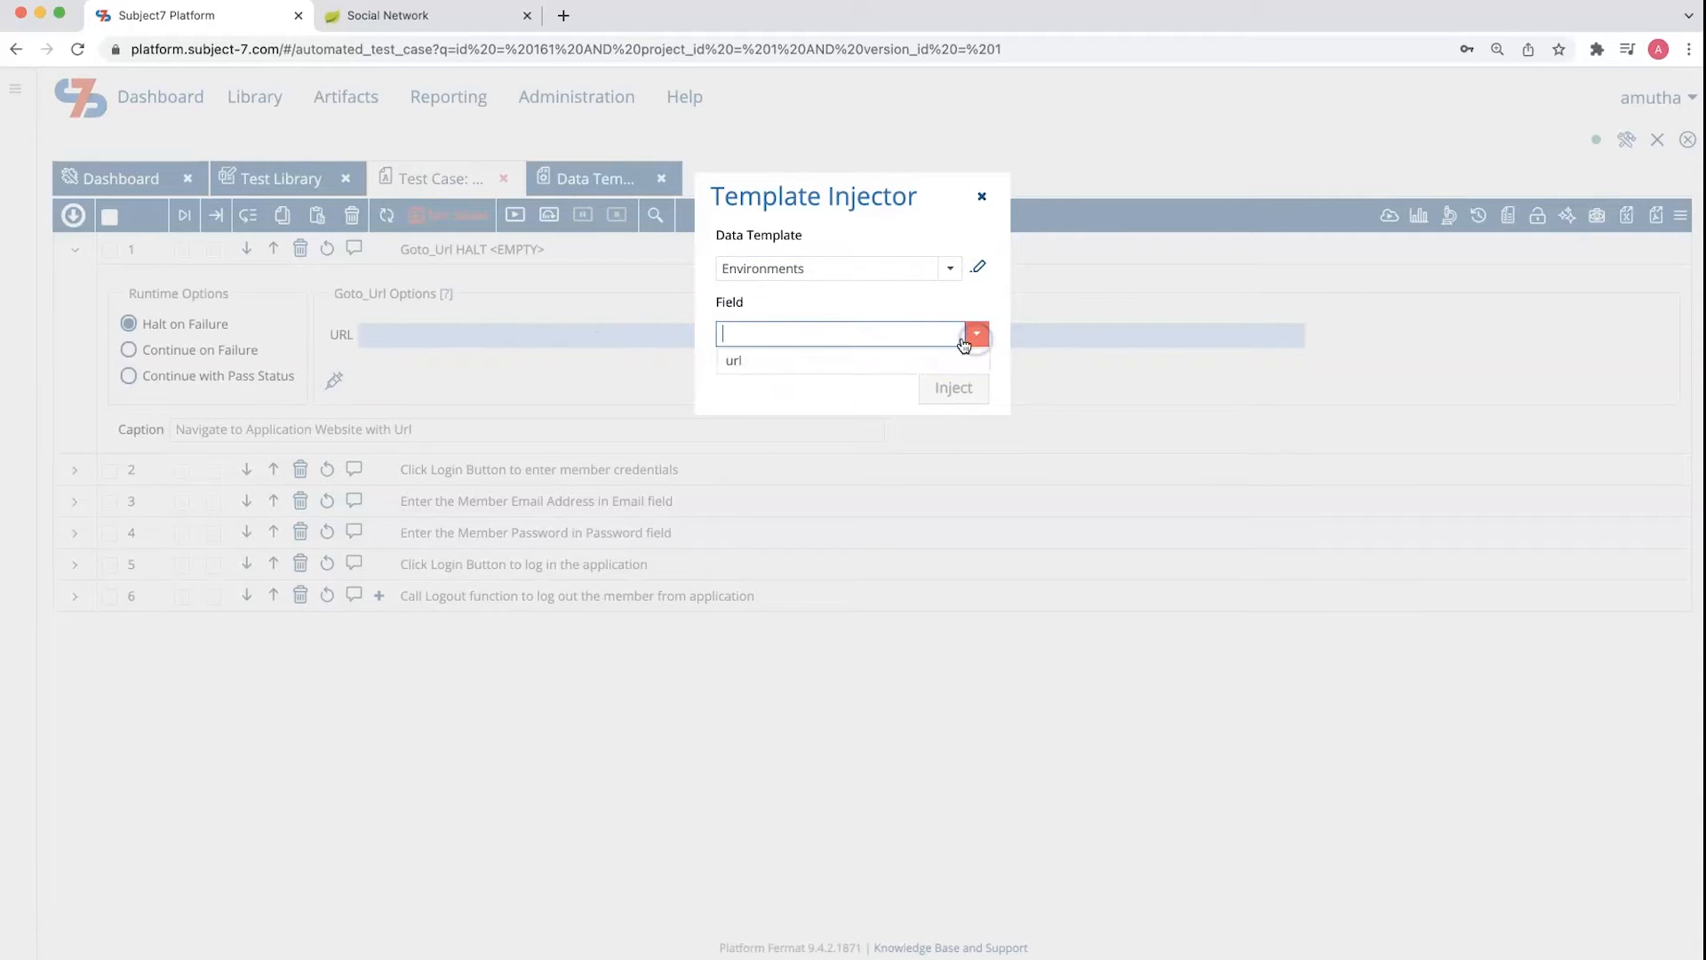
left_click(845, 361)
left_click(944, 396)
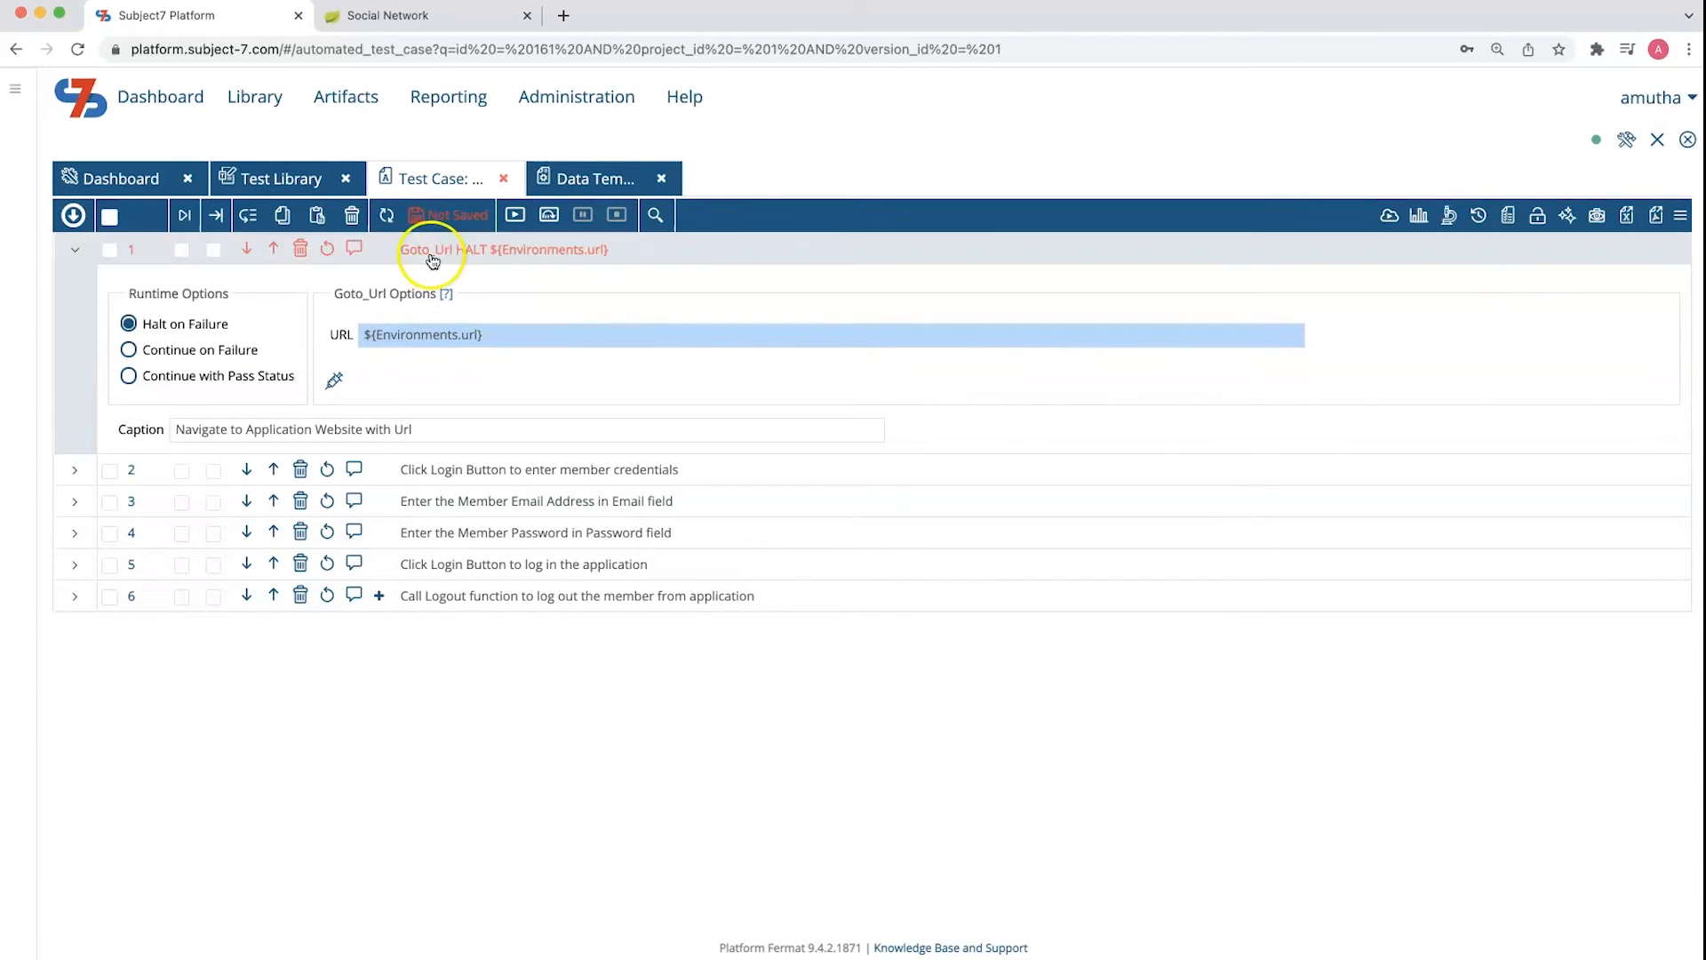
Save the test case and select the test data set for the Environments template
left_click(424, 222)
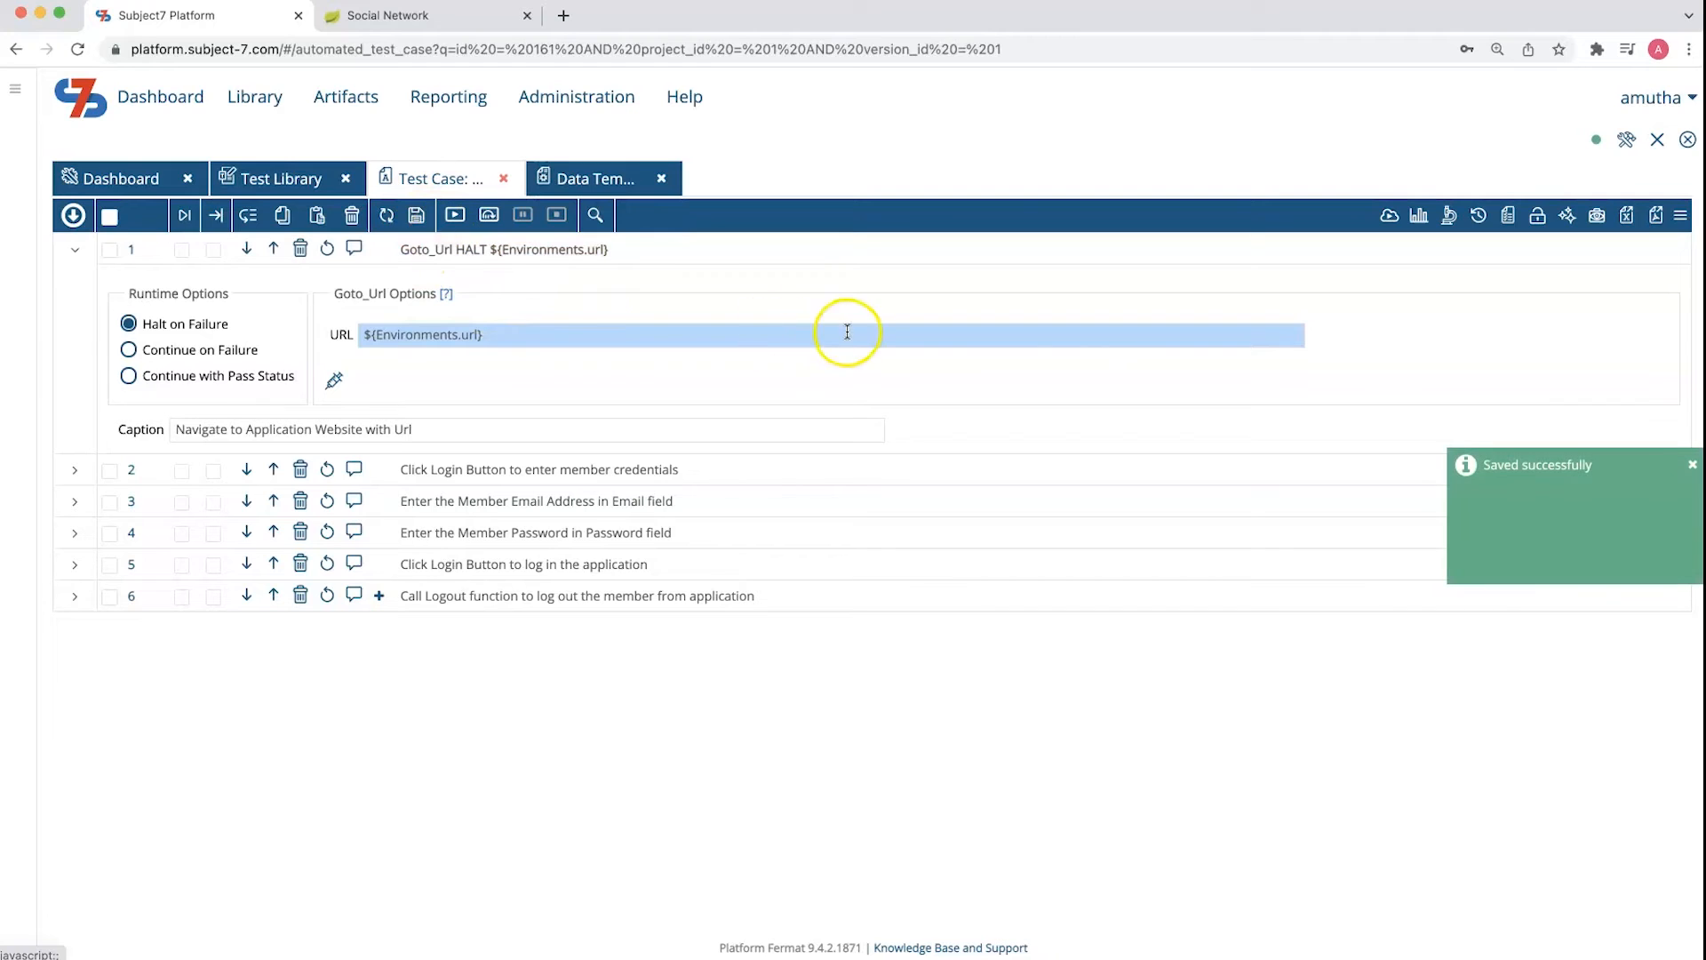
left_click(1507, 224)
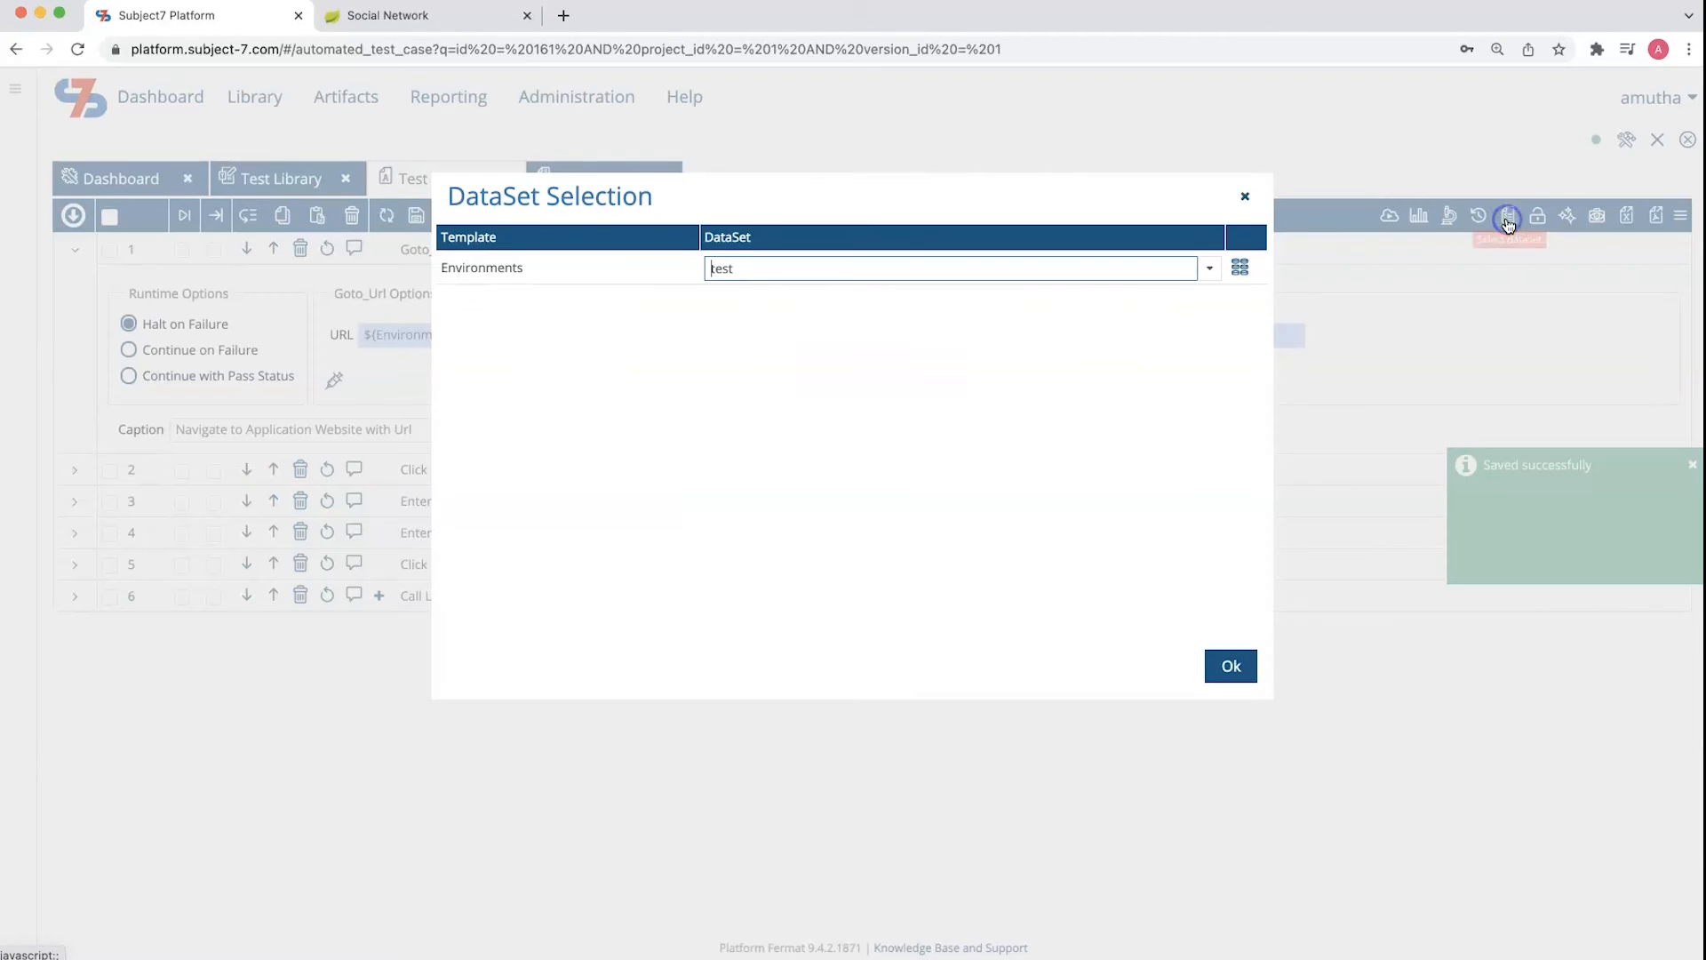
left_click(1208, 270)
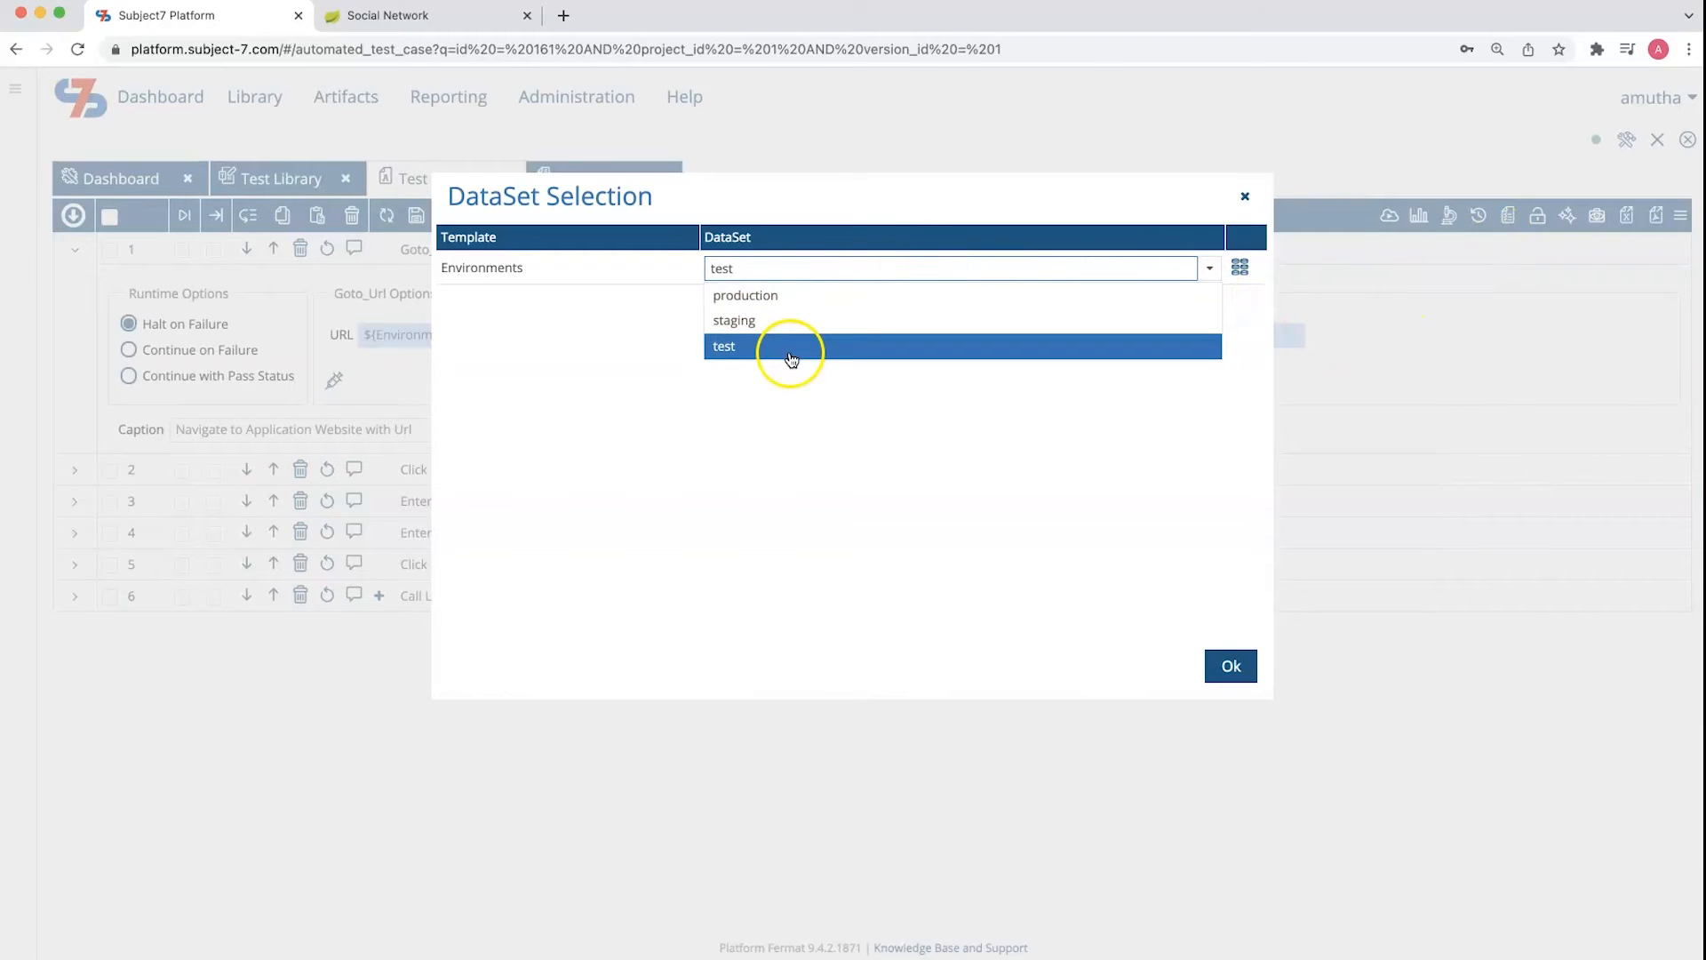
left_click(790, 357)
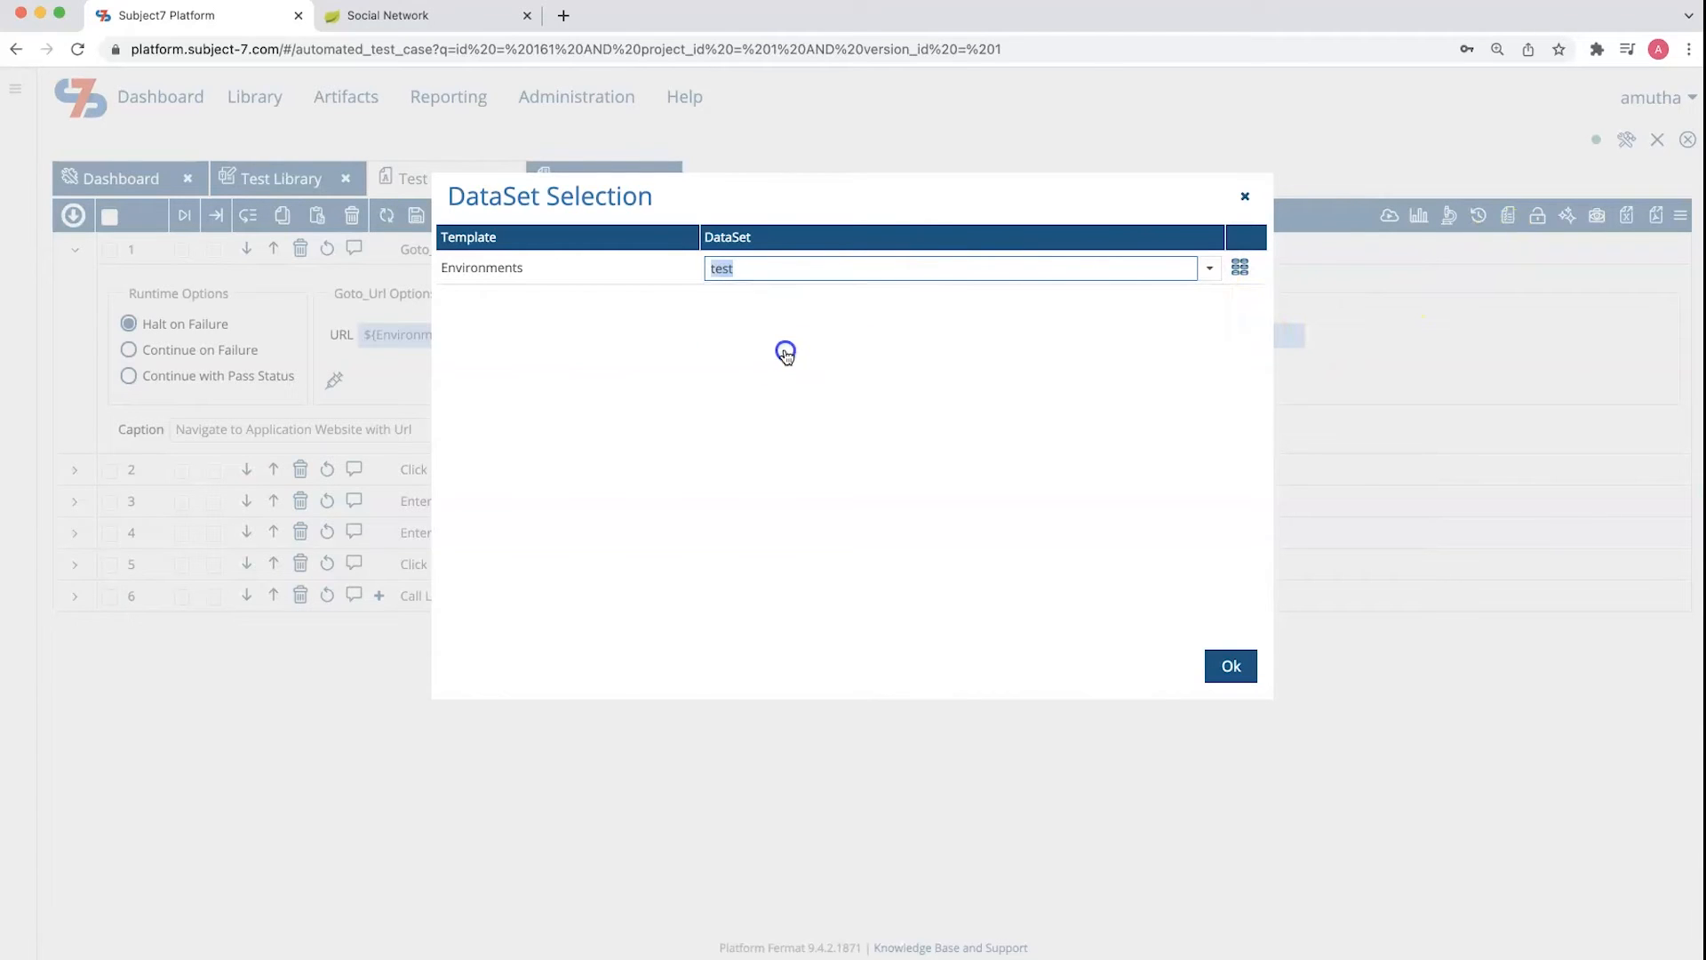
left_click(1229, 668)
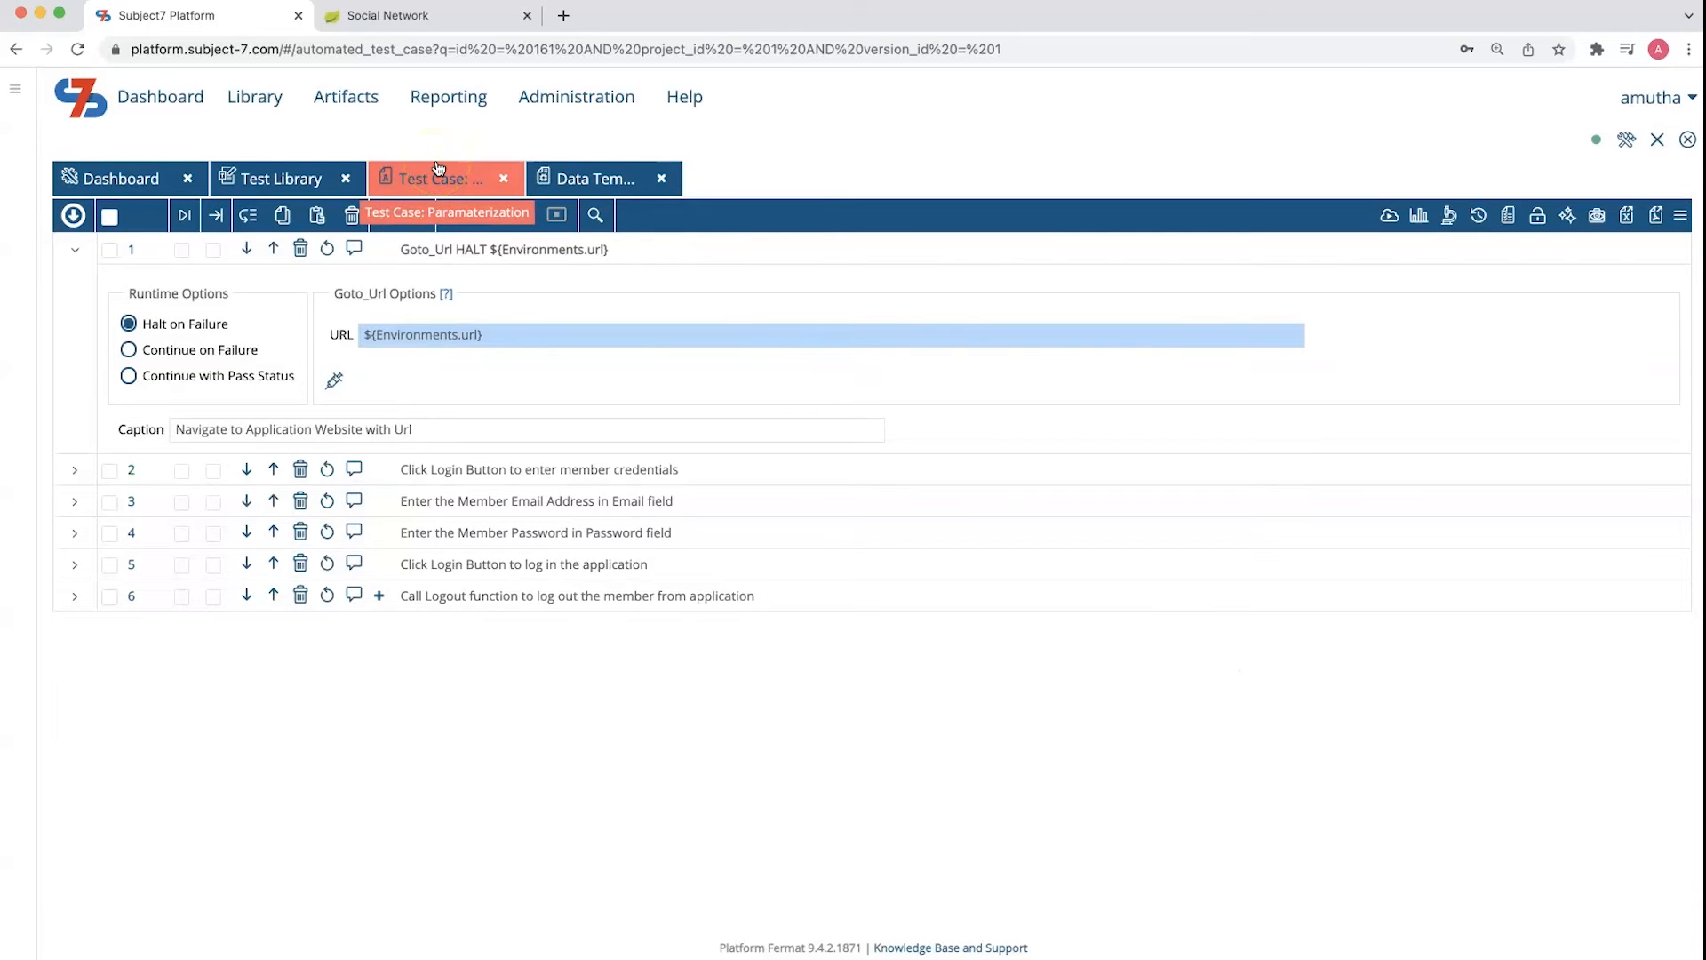
Collapse test step 1 and close the data templates list
left_click(74, 407)
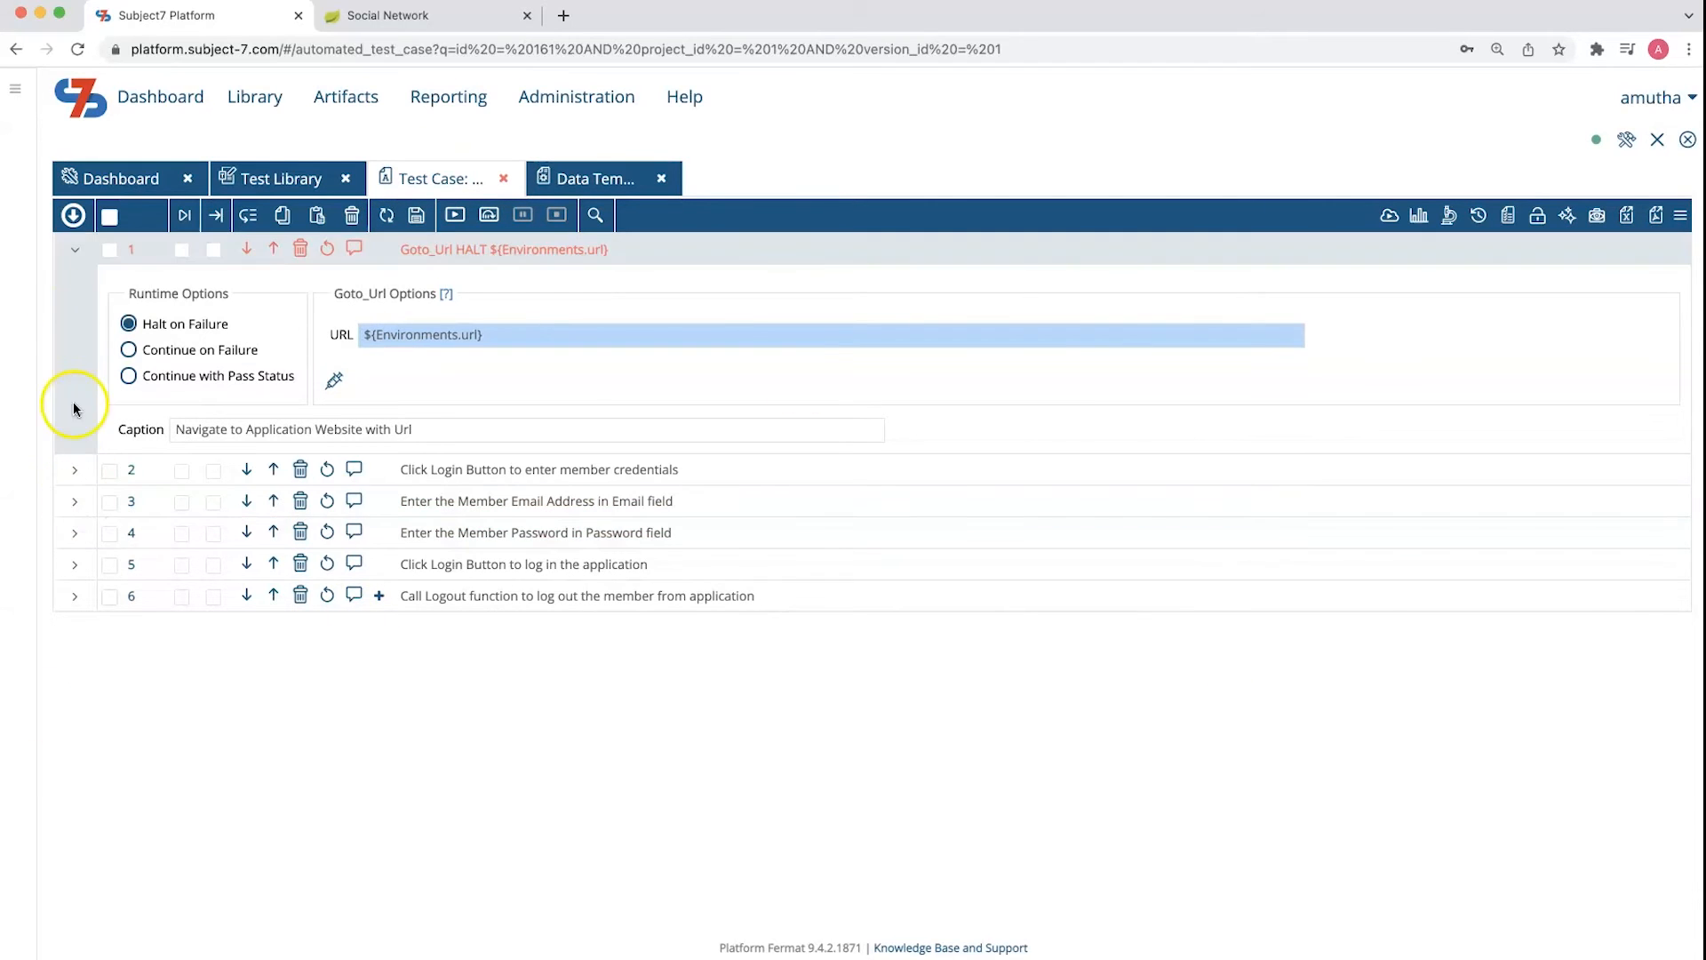
left_click(73, 254)
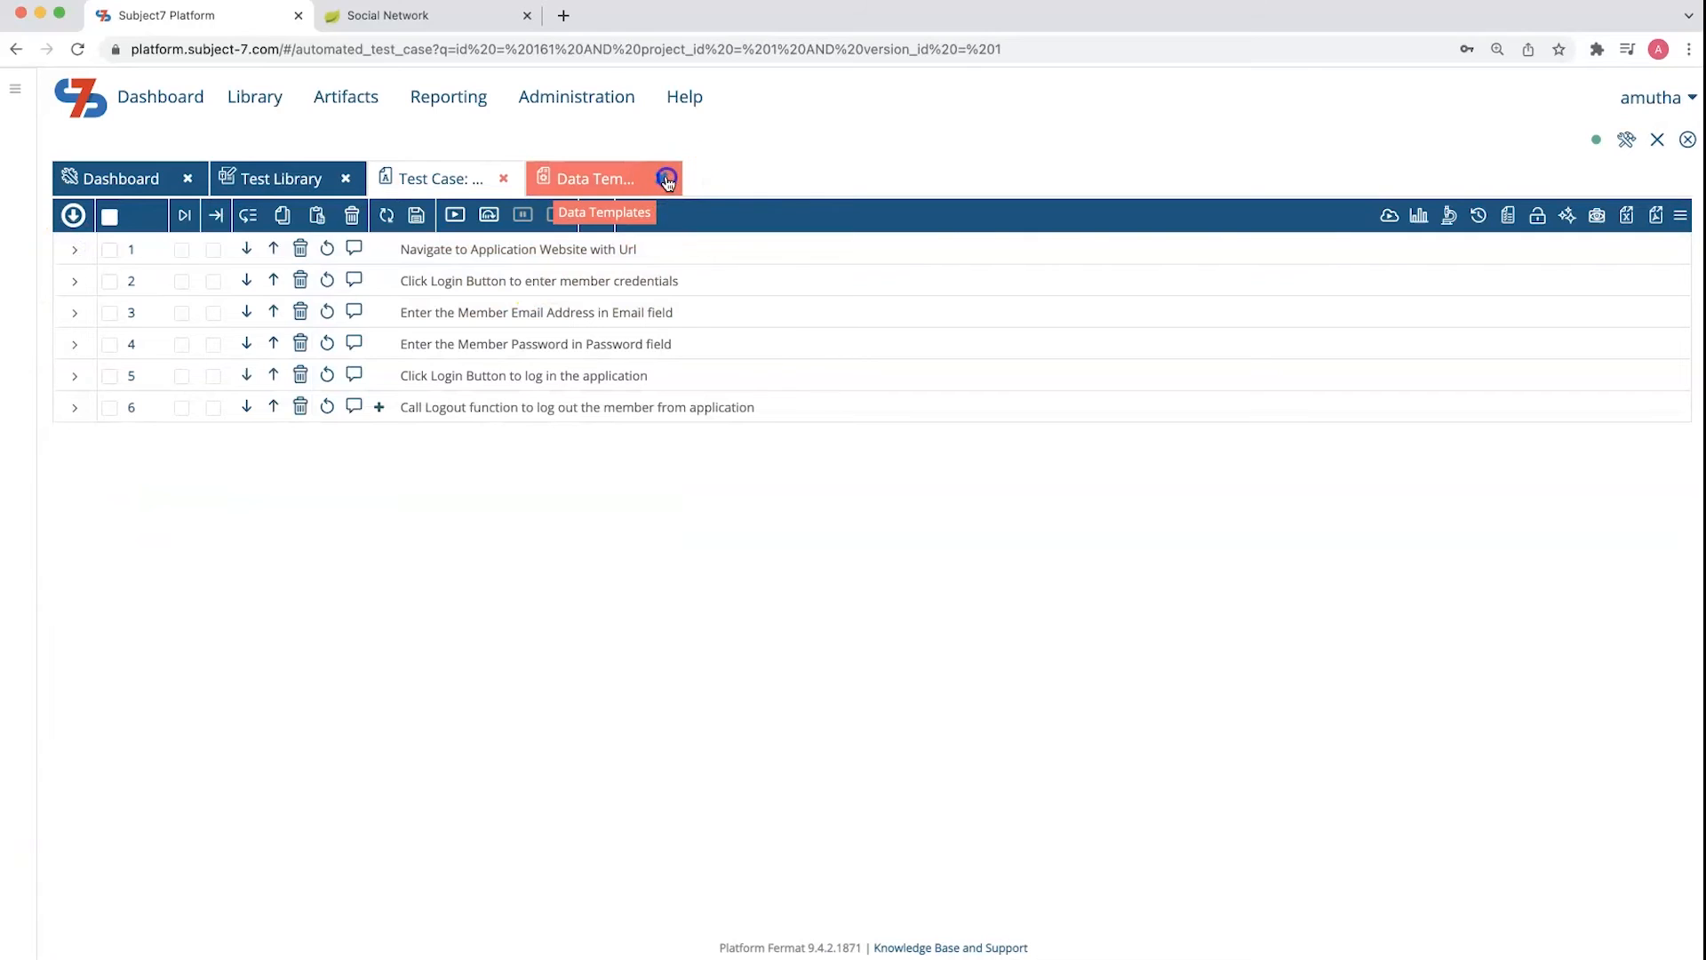
left_click(666, 175)
Expand the member email and password steps in turn, leaving test step 3 with its fill options open
left_click(70, 319)
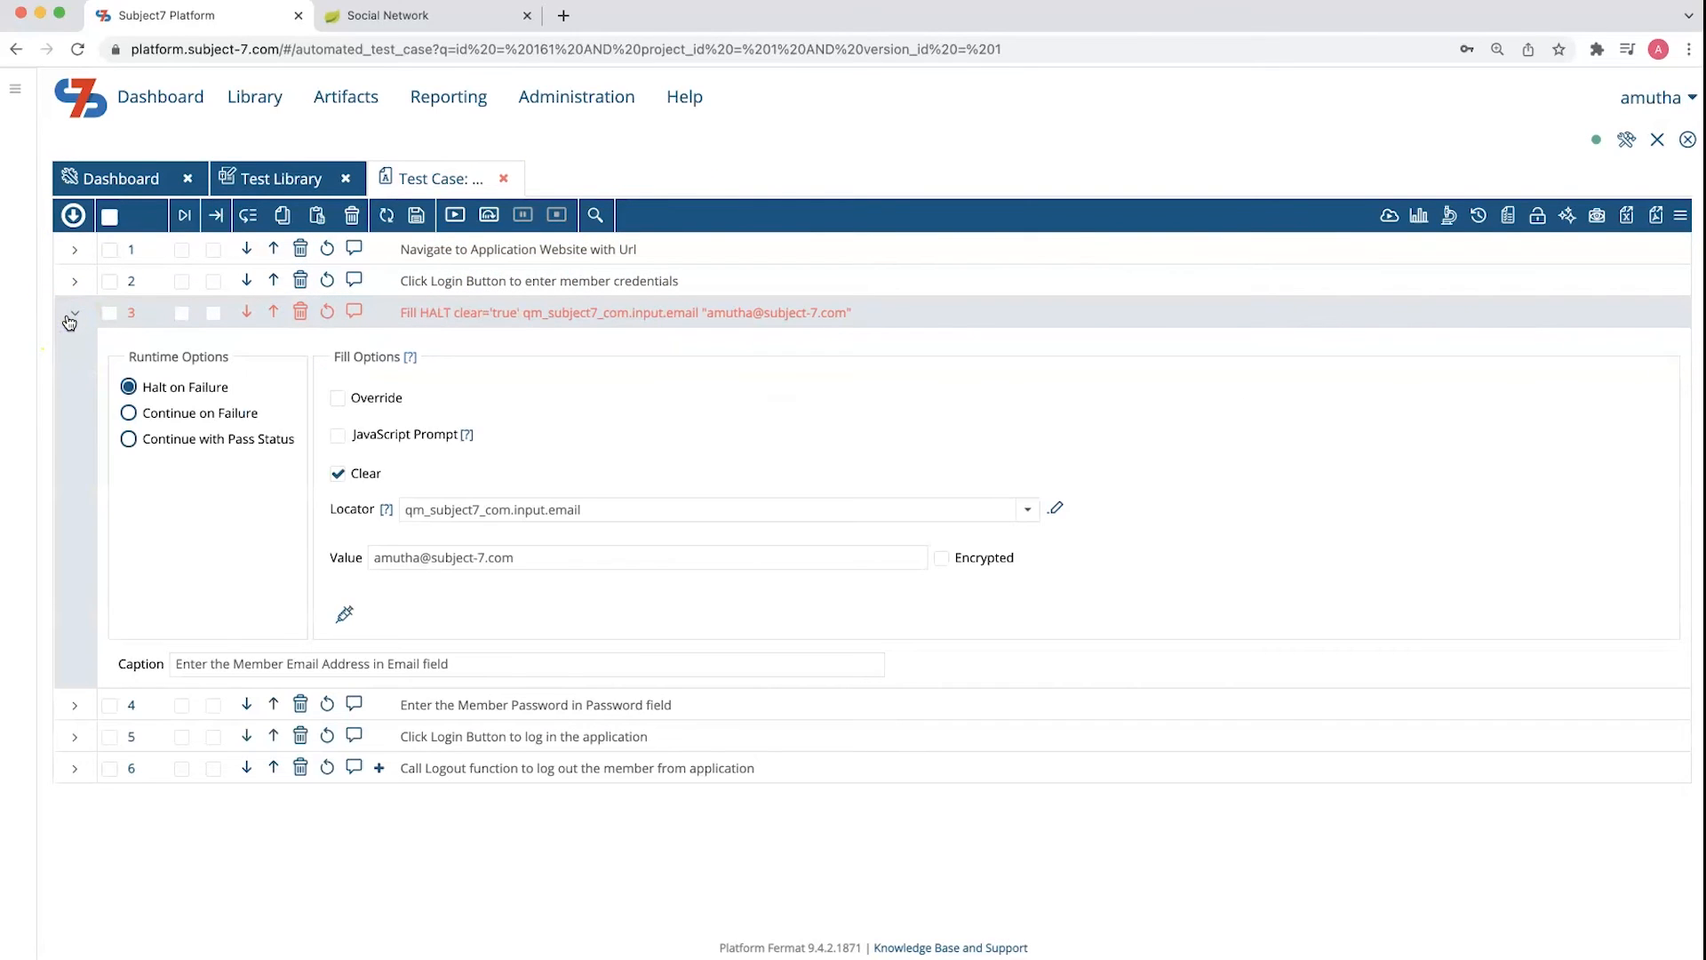
left_click(69, 320)
left_click(73, 344)
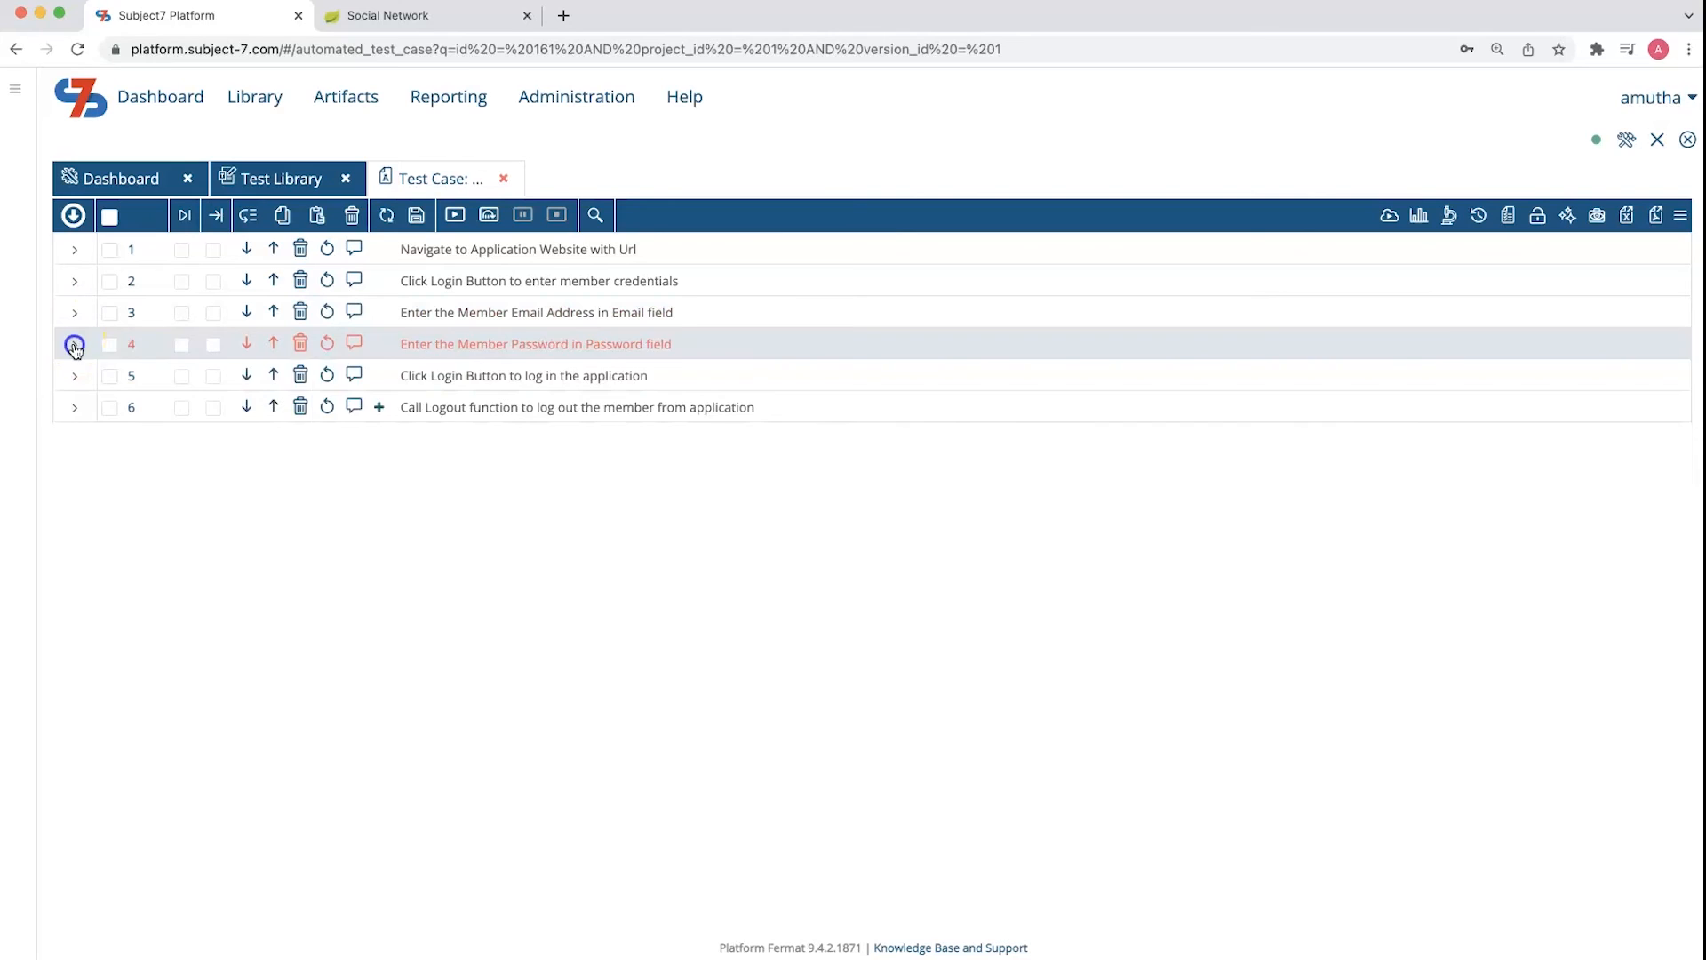
left_click(69, 320)
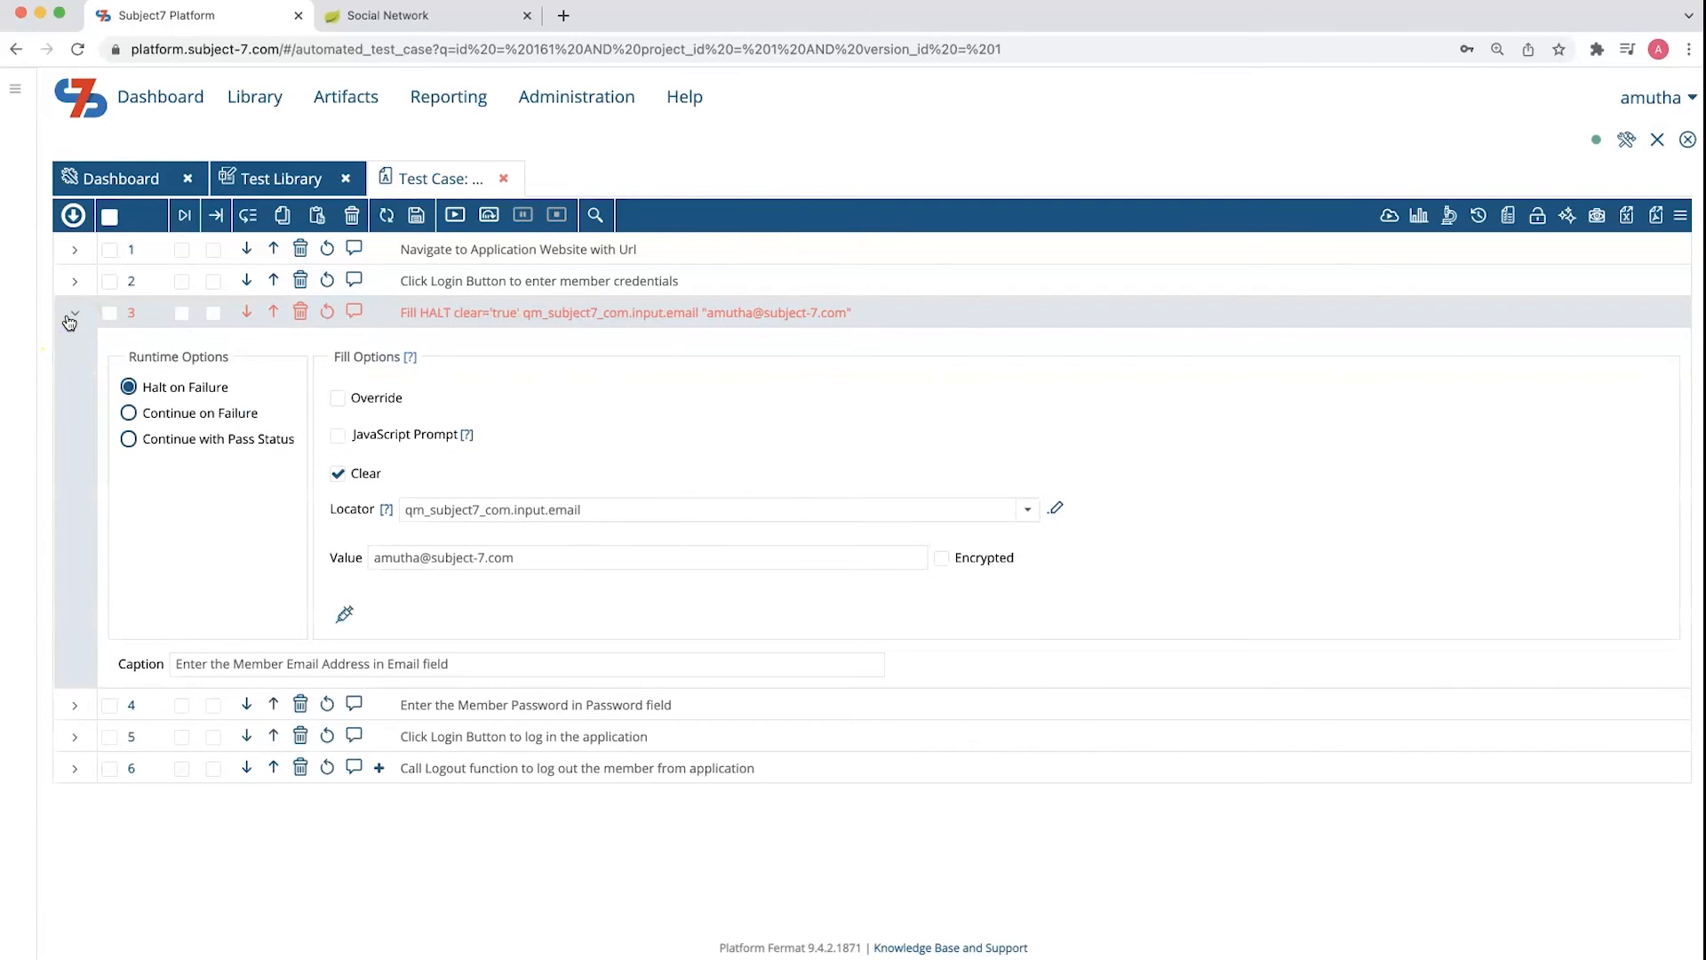
Start a new data template from the data templates list and name it test_user
left_click(370, 99)
left_click(382, 250)
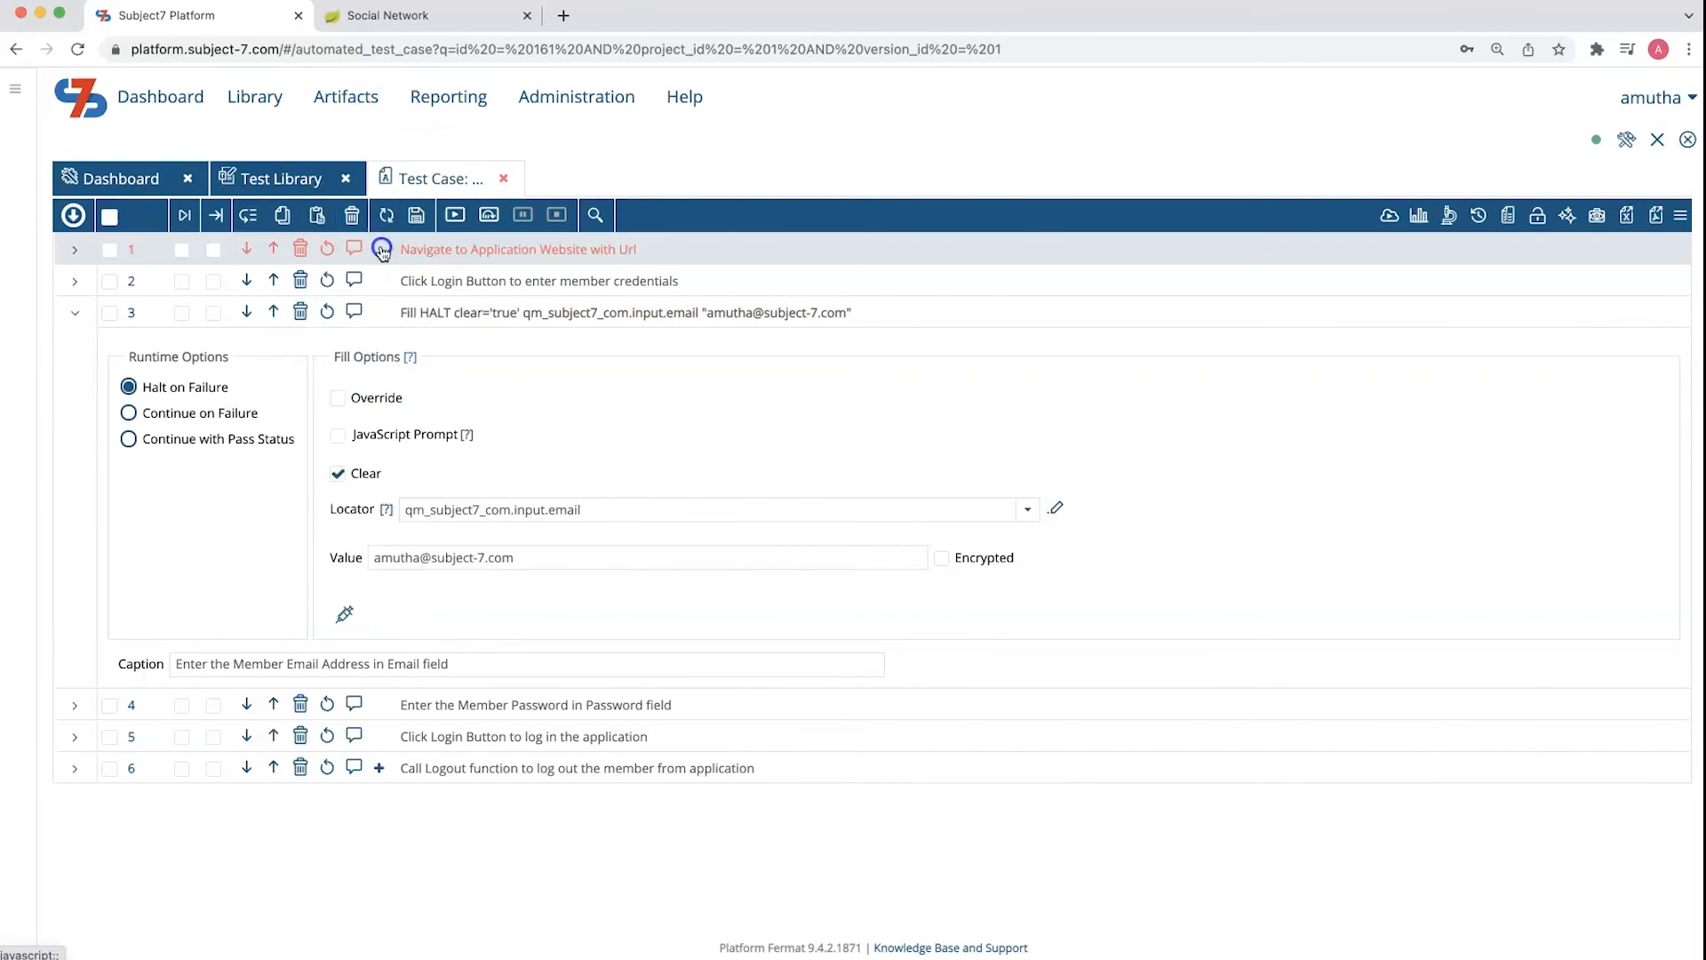
left_click(72, 293)
left_click(82, 343)
left_click(322, 277)
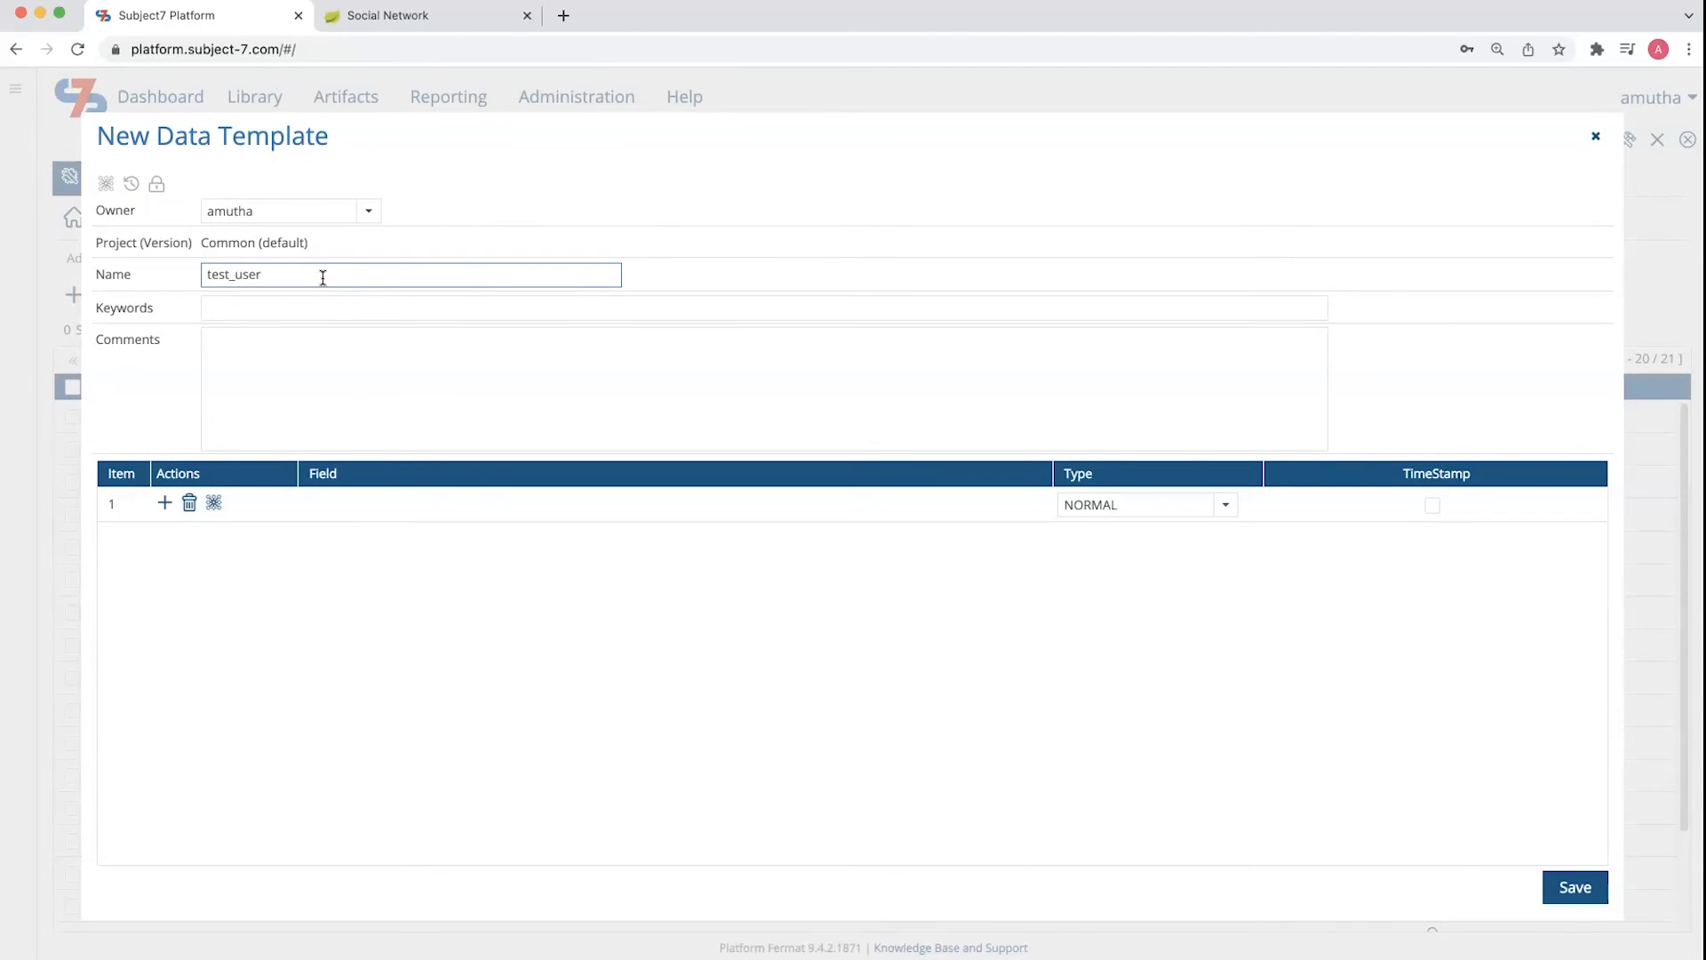
Define an Email field of type NORMAL and a Password field of type PASSWORD, and save the template
left_click(383, 506)
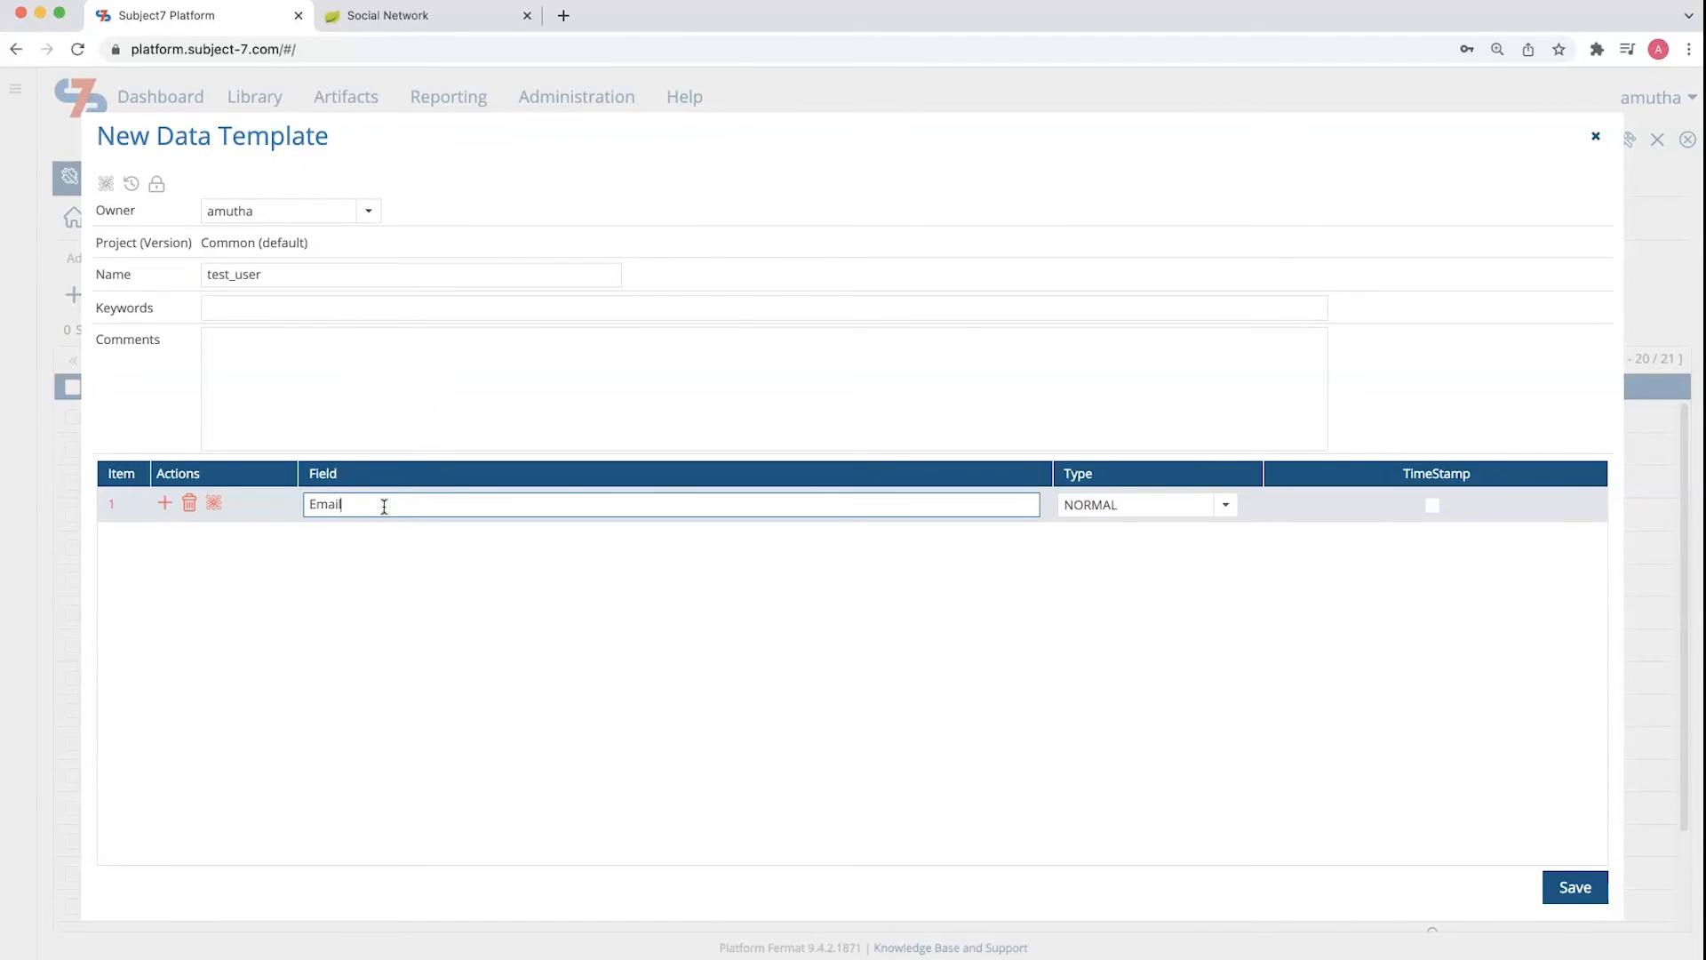
left_click(165, 508)
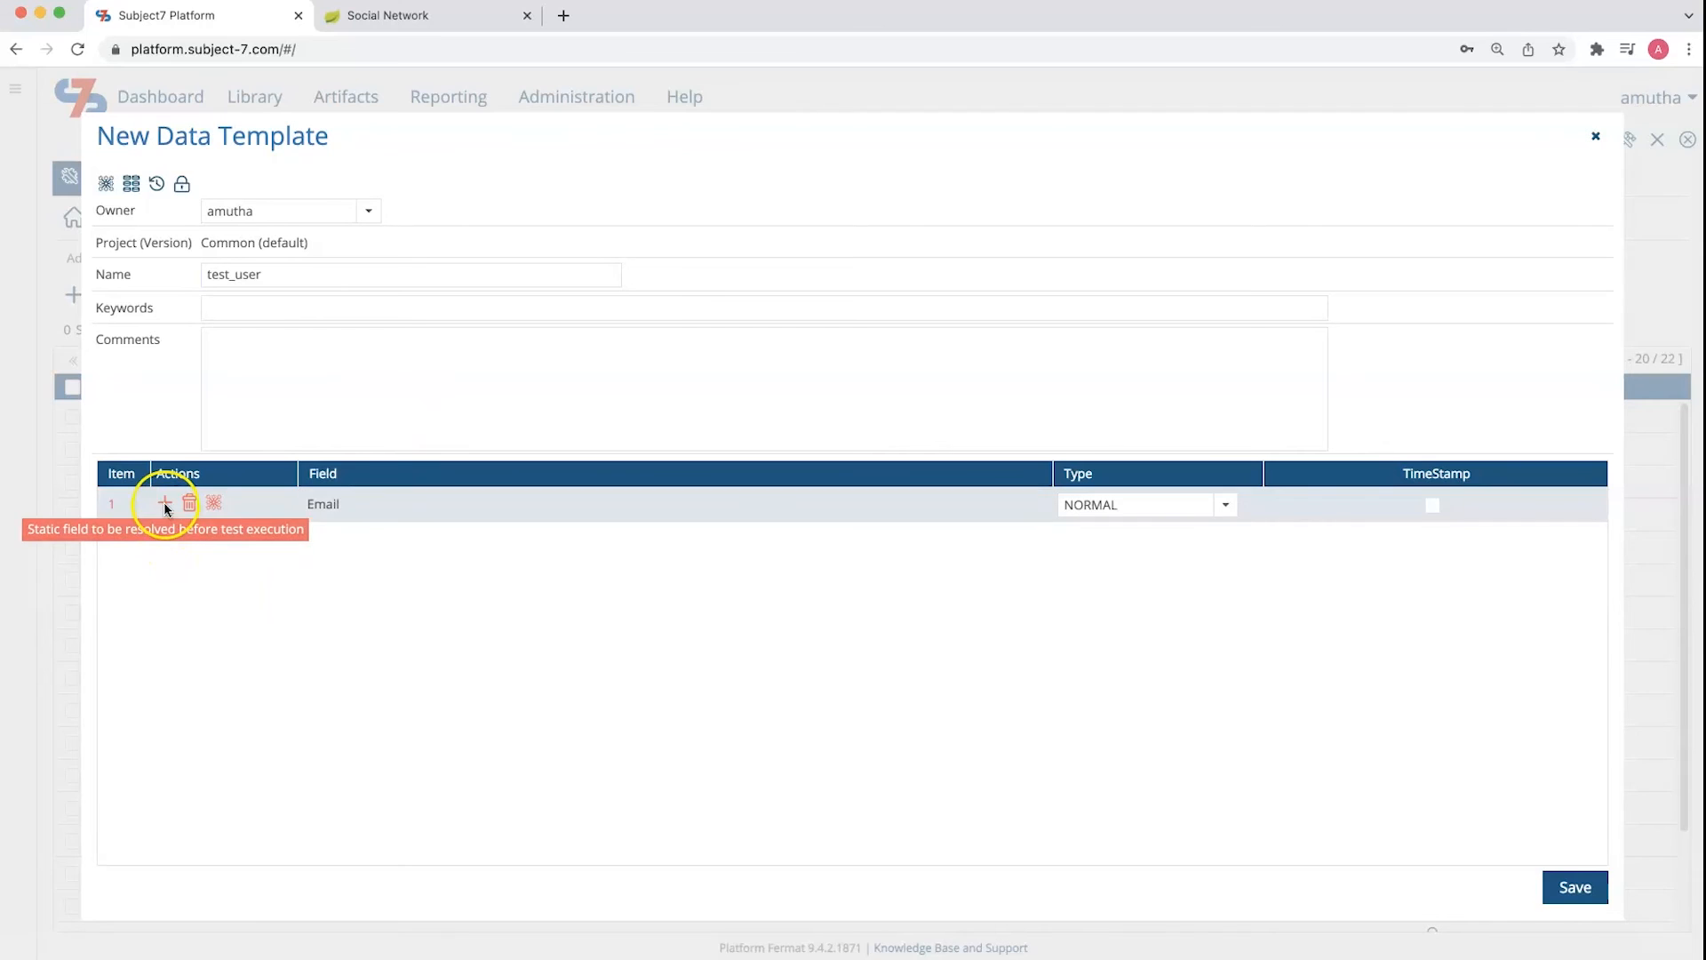
left_click(164, 503)
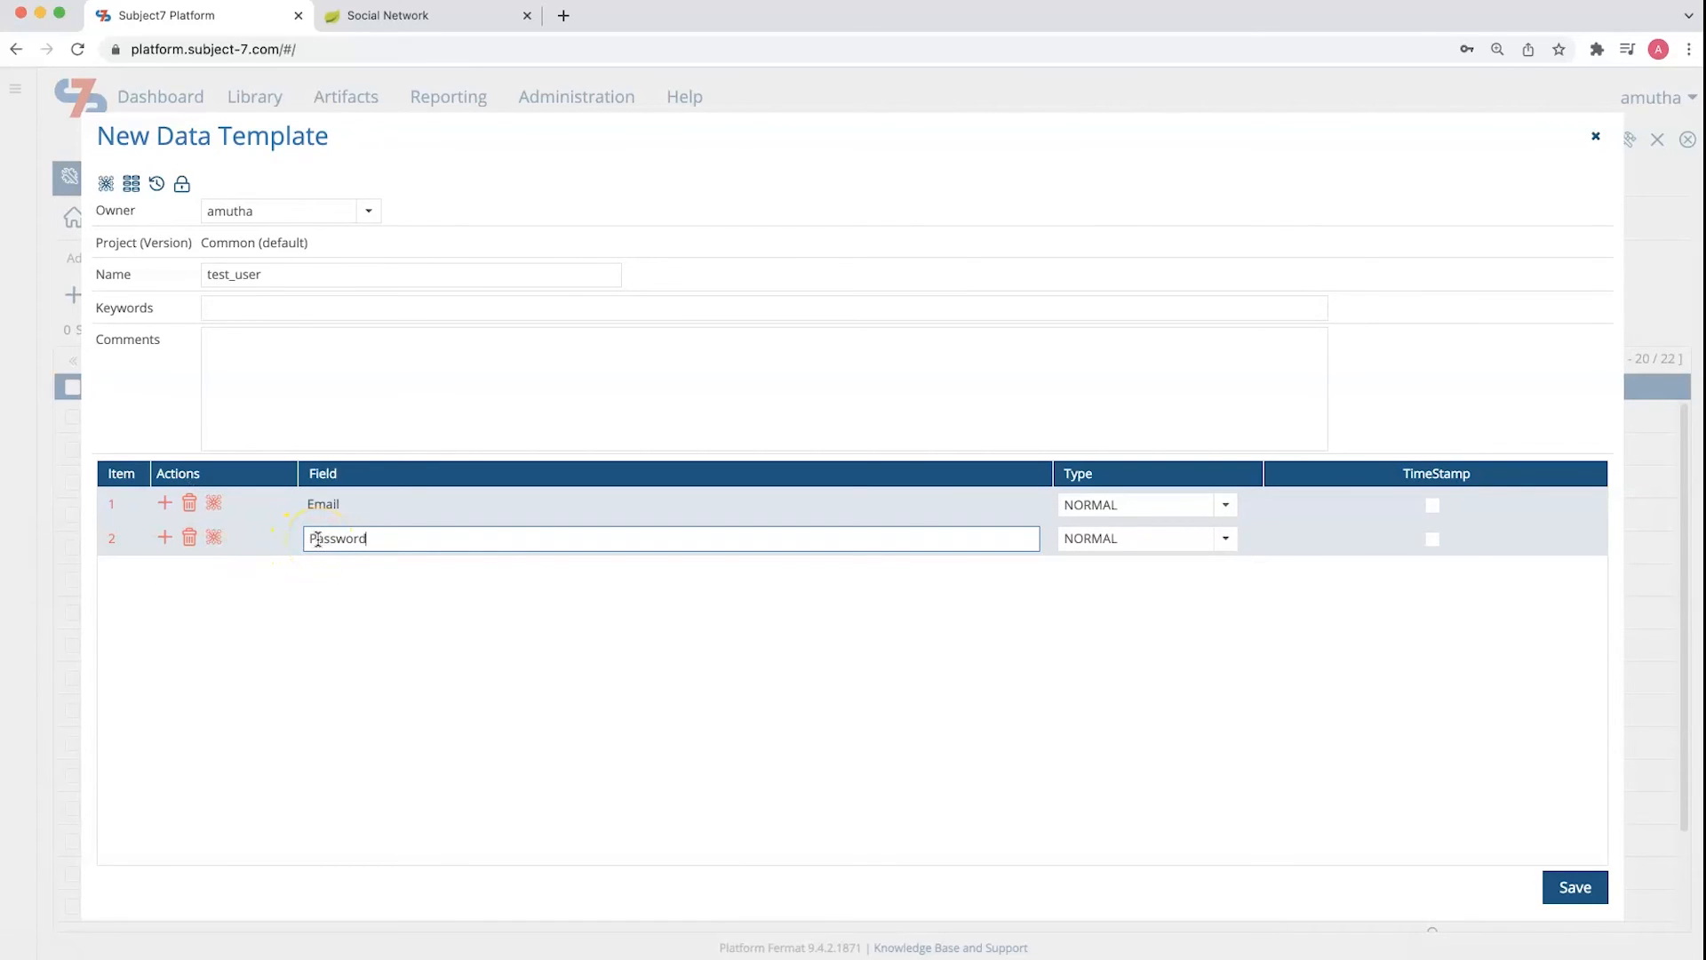
left_click(1226, 539)
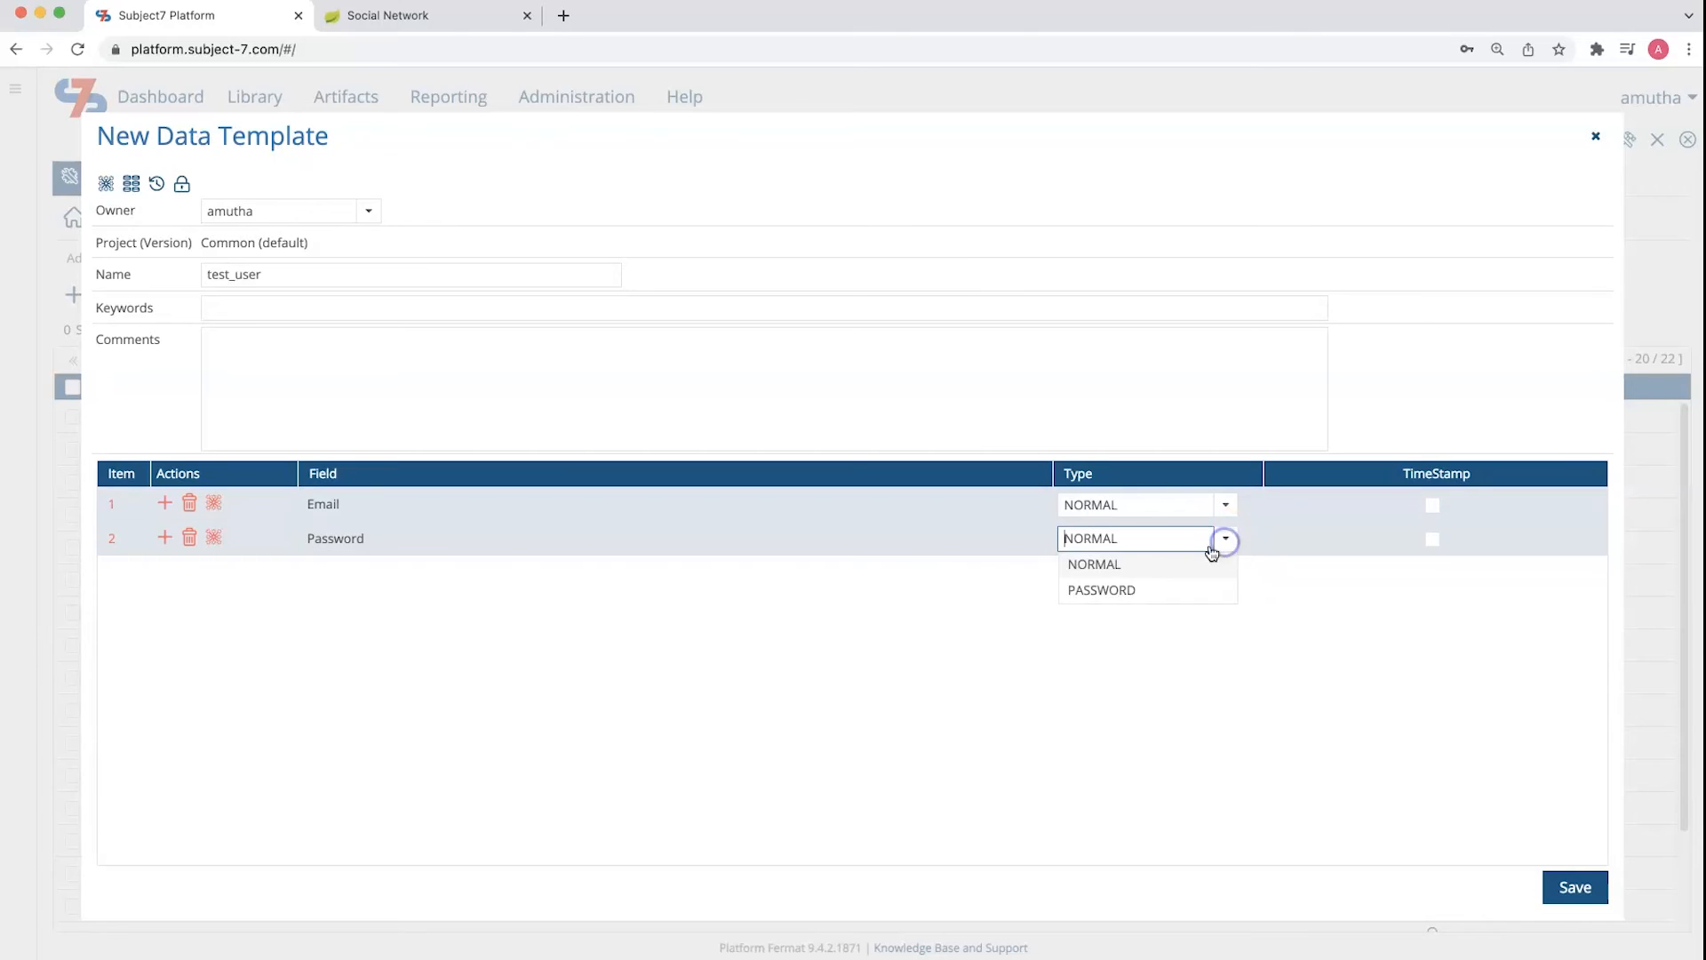
left_click(1164, 593)
left_click(1575, 888)
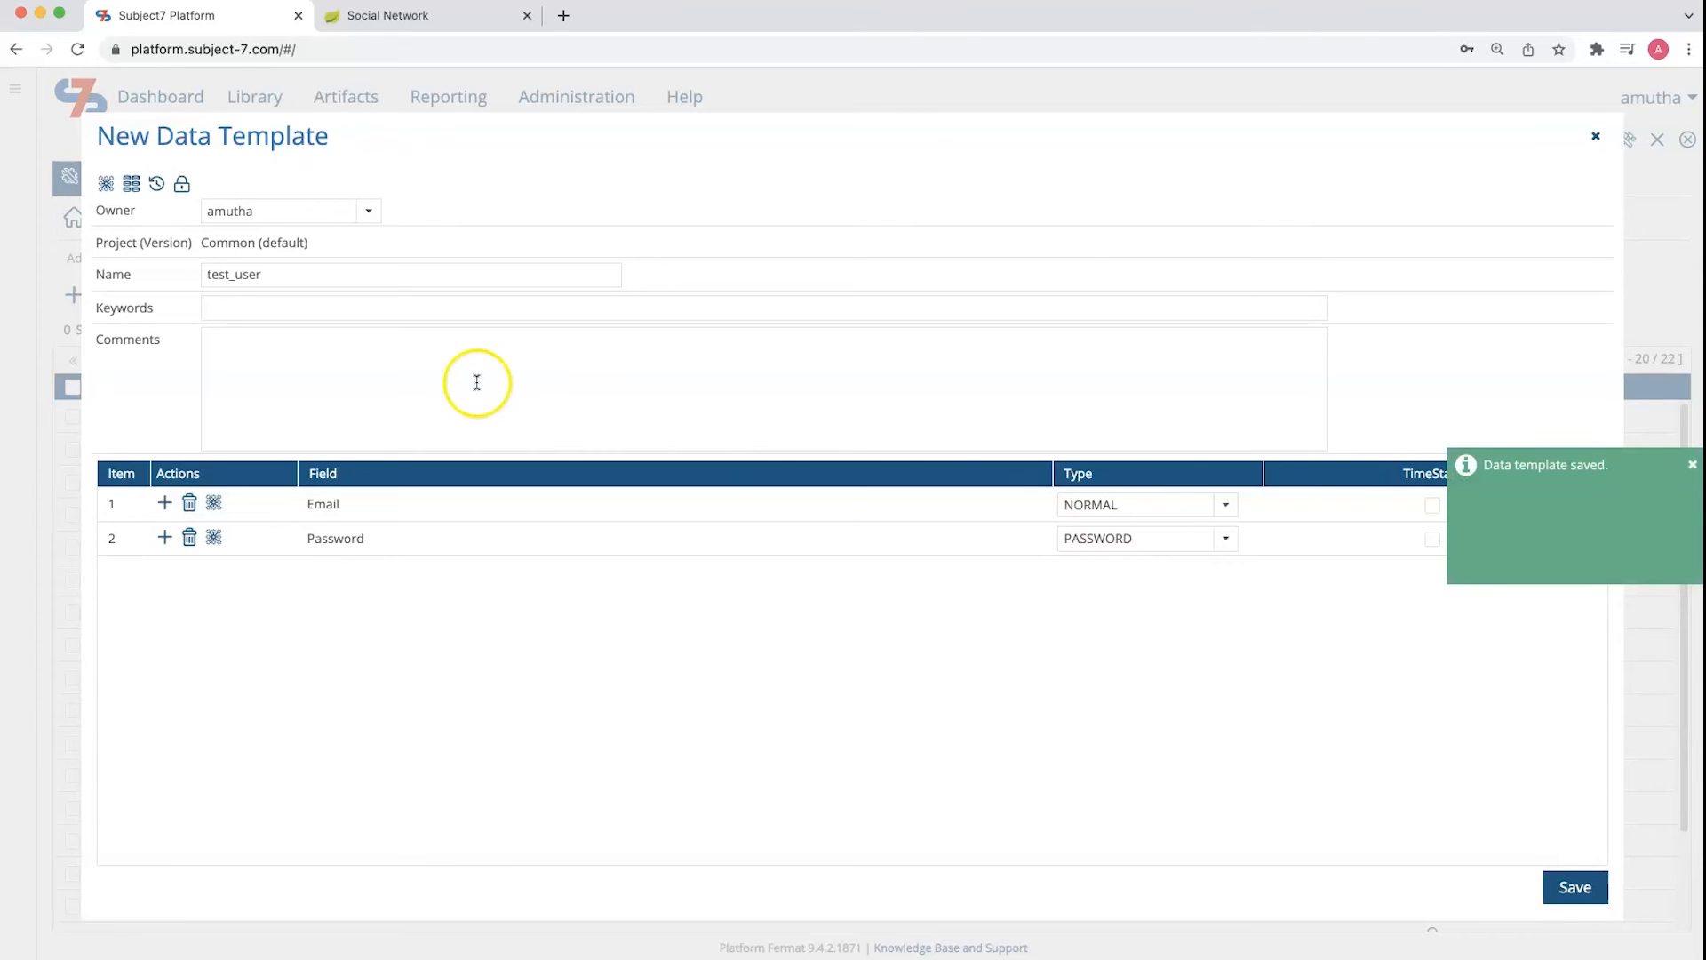
Name the template's initial data set test_user, enter the test account's email and password, and save it
left_click(130, 183)
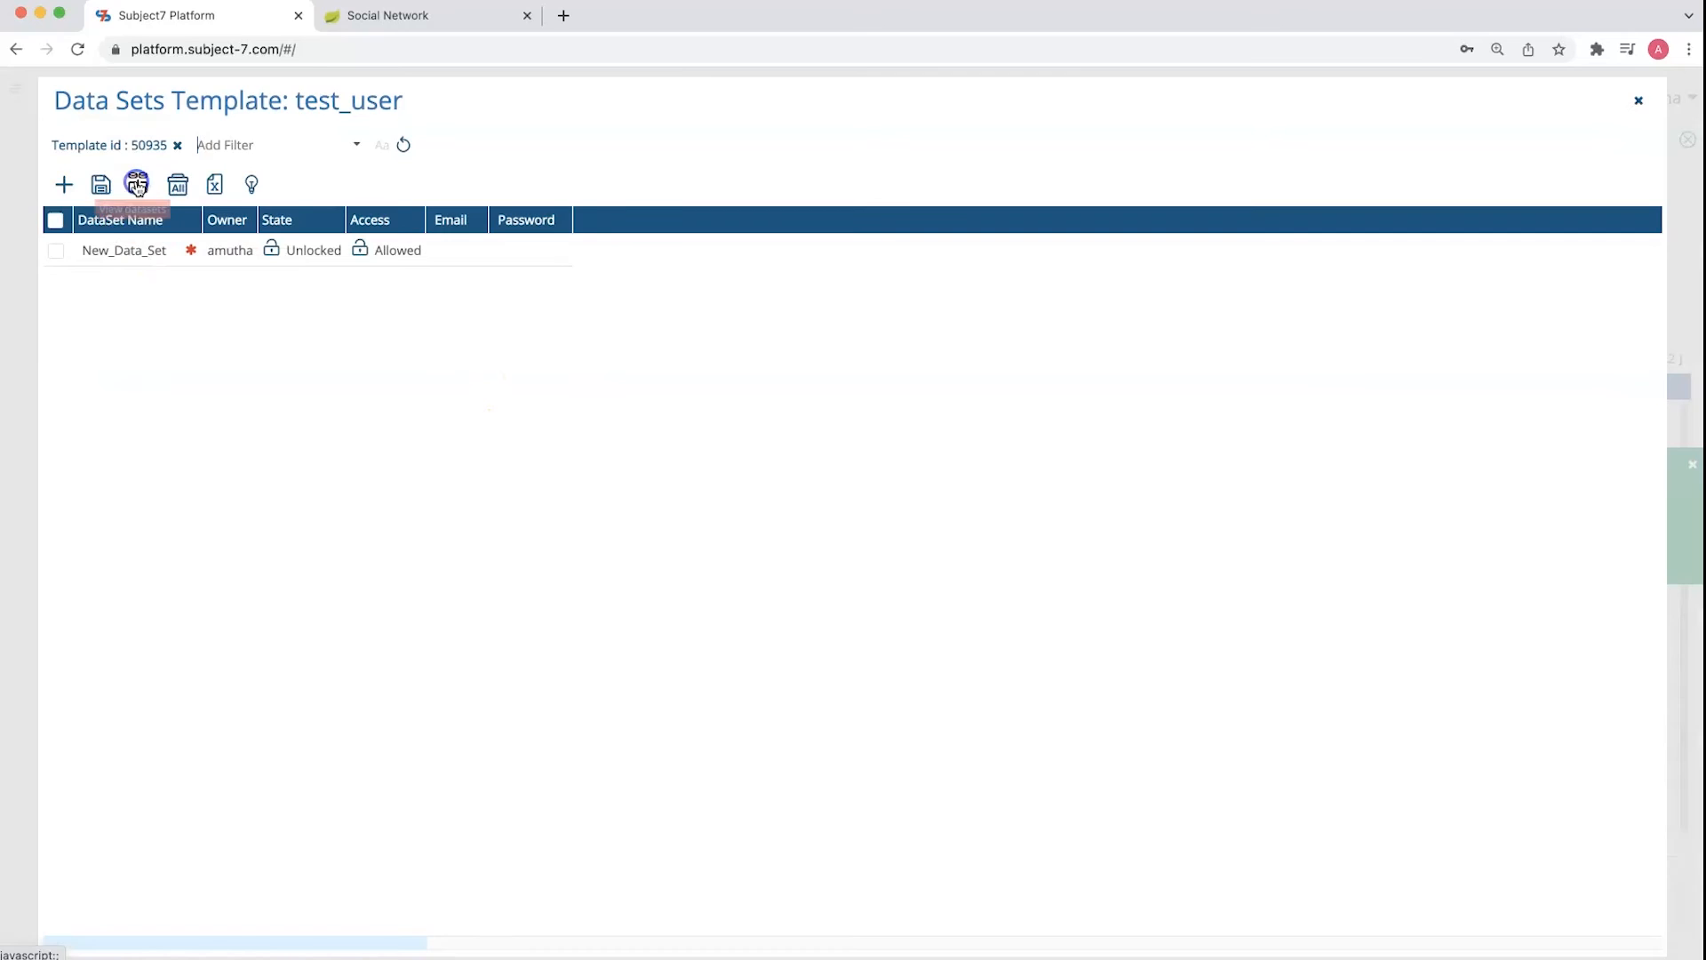
left_click(139, 250)
type("test_user")
left_click(434, 253)
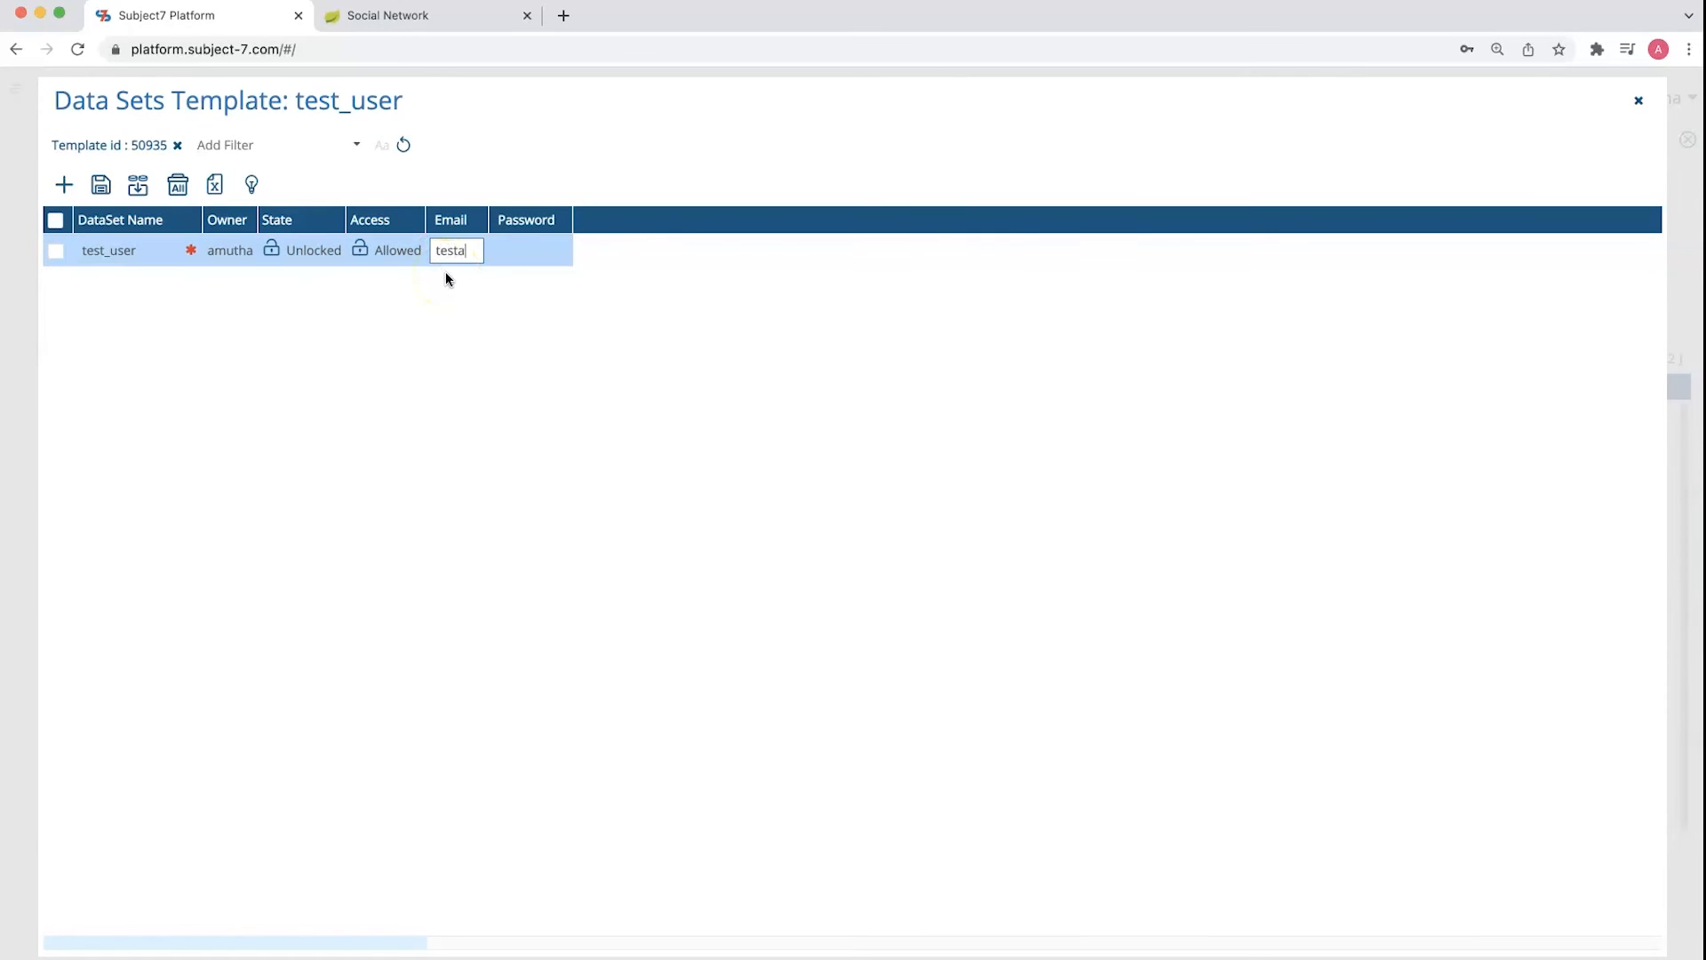
key("Tab")
type("••••••••••")
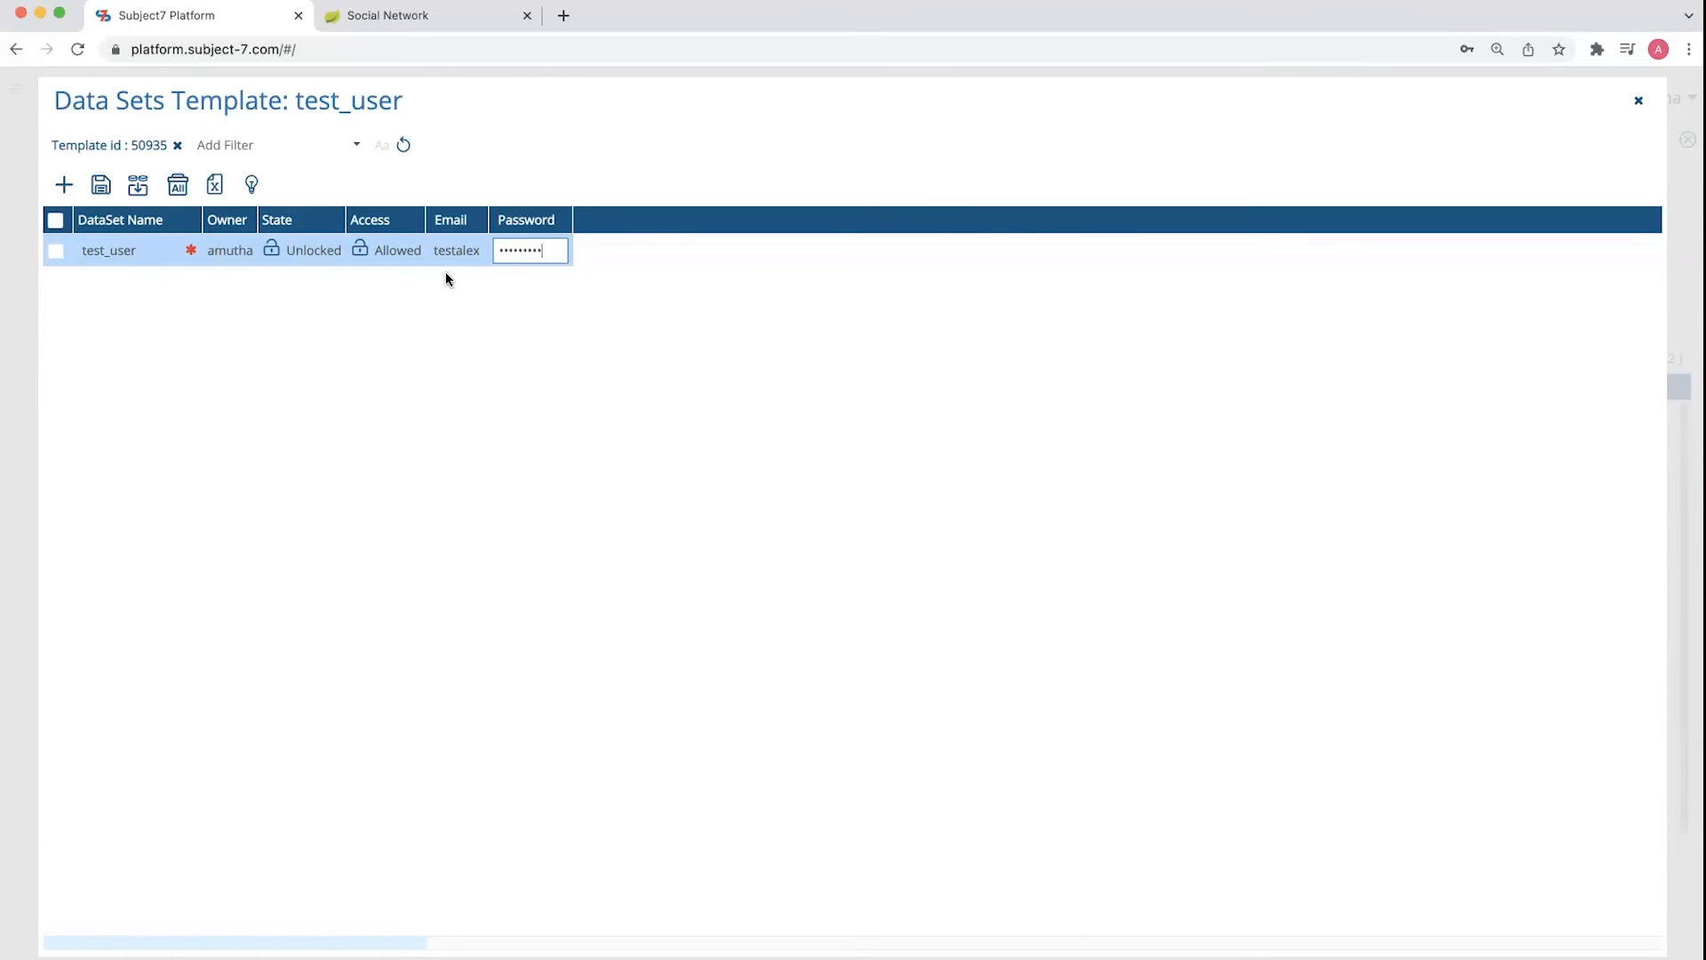
left_click(105, 184)
Add a data set named staging_user, enter the staging account's email and password, and save it
left_click(63, 184)
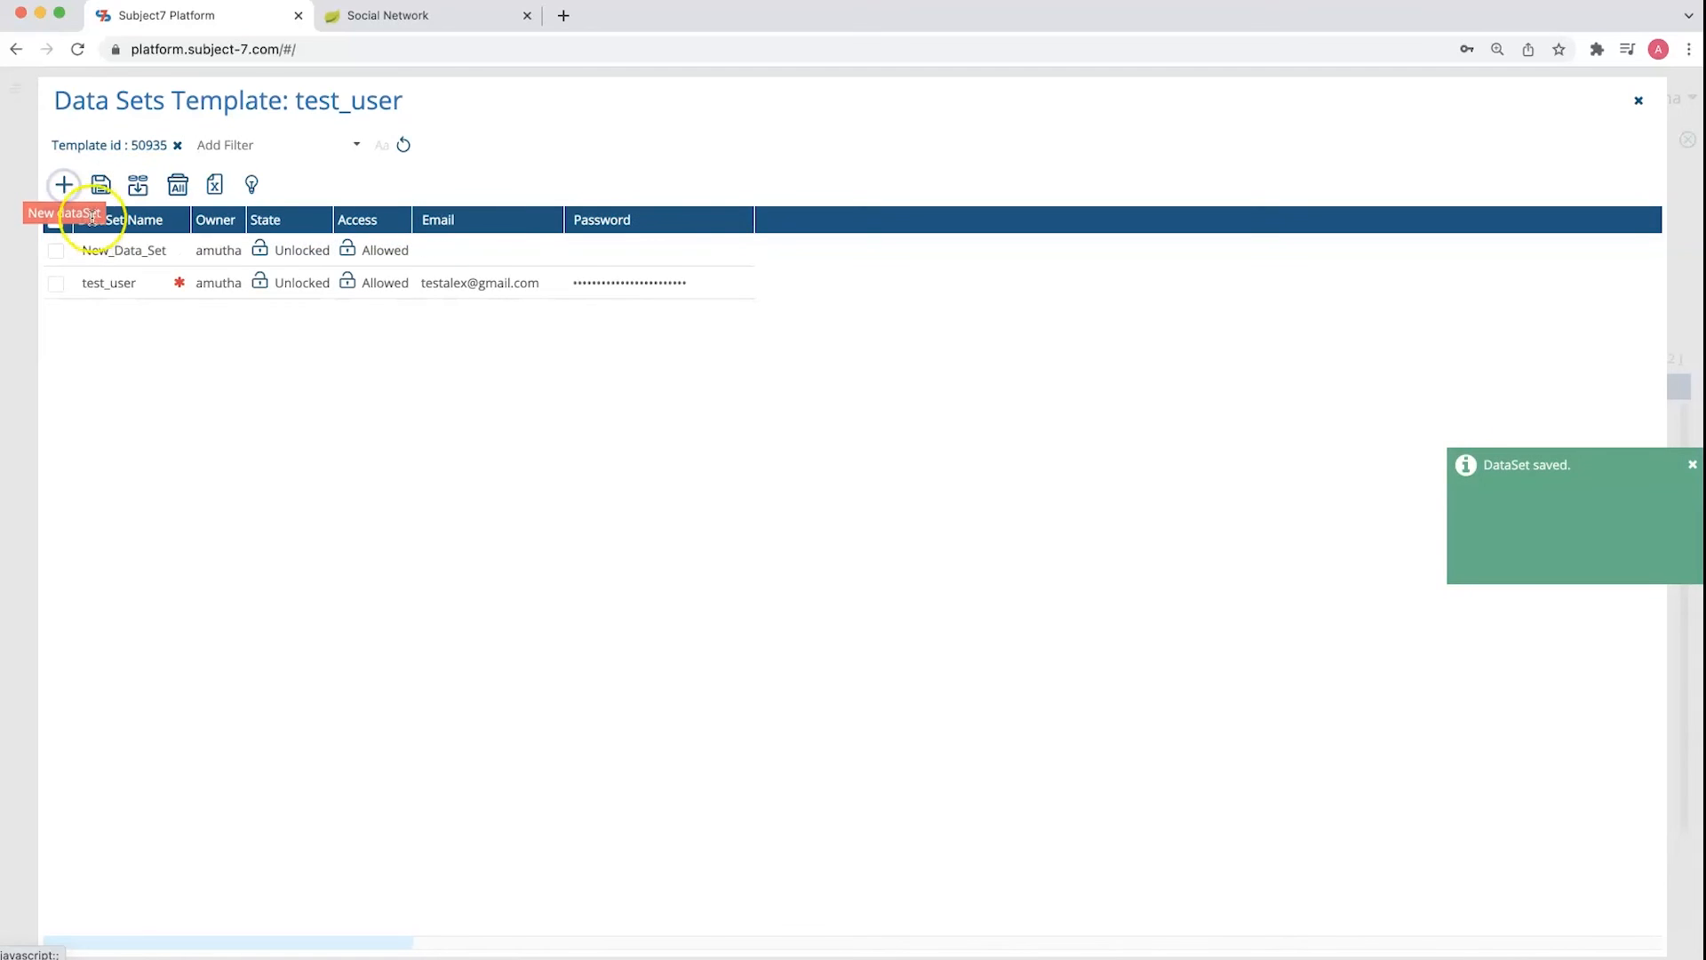
left_click(107, 249)
double_click(106, 248)
type("staging_user")
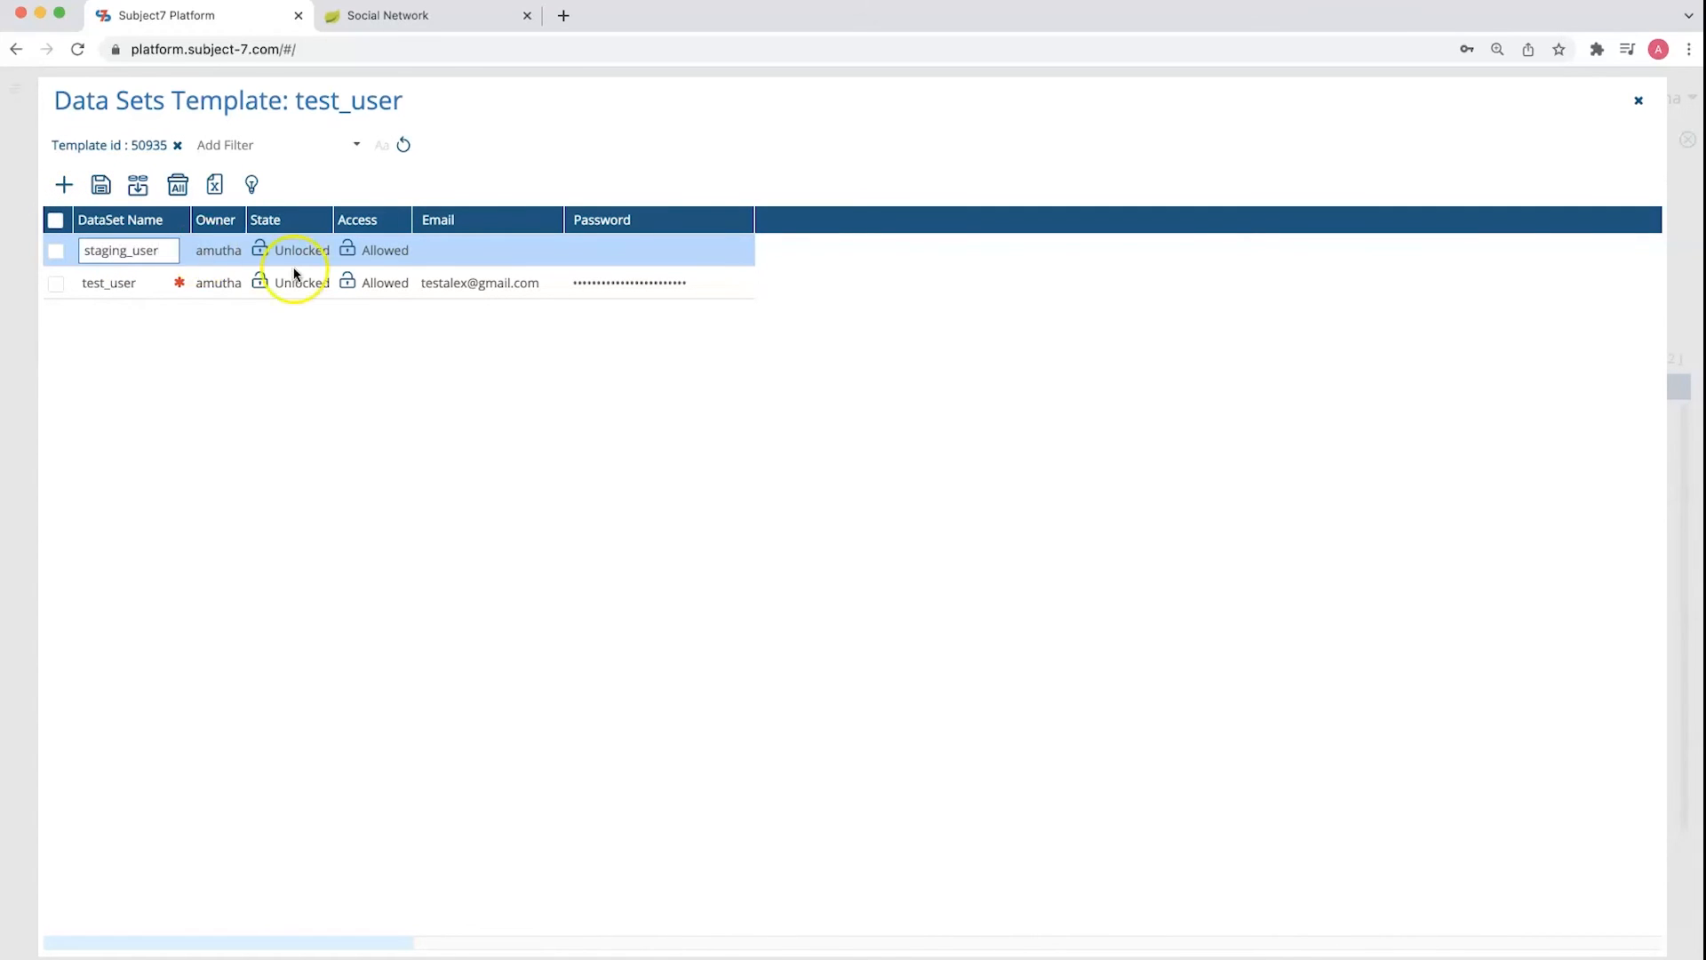
left_click(433, 247)
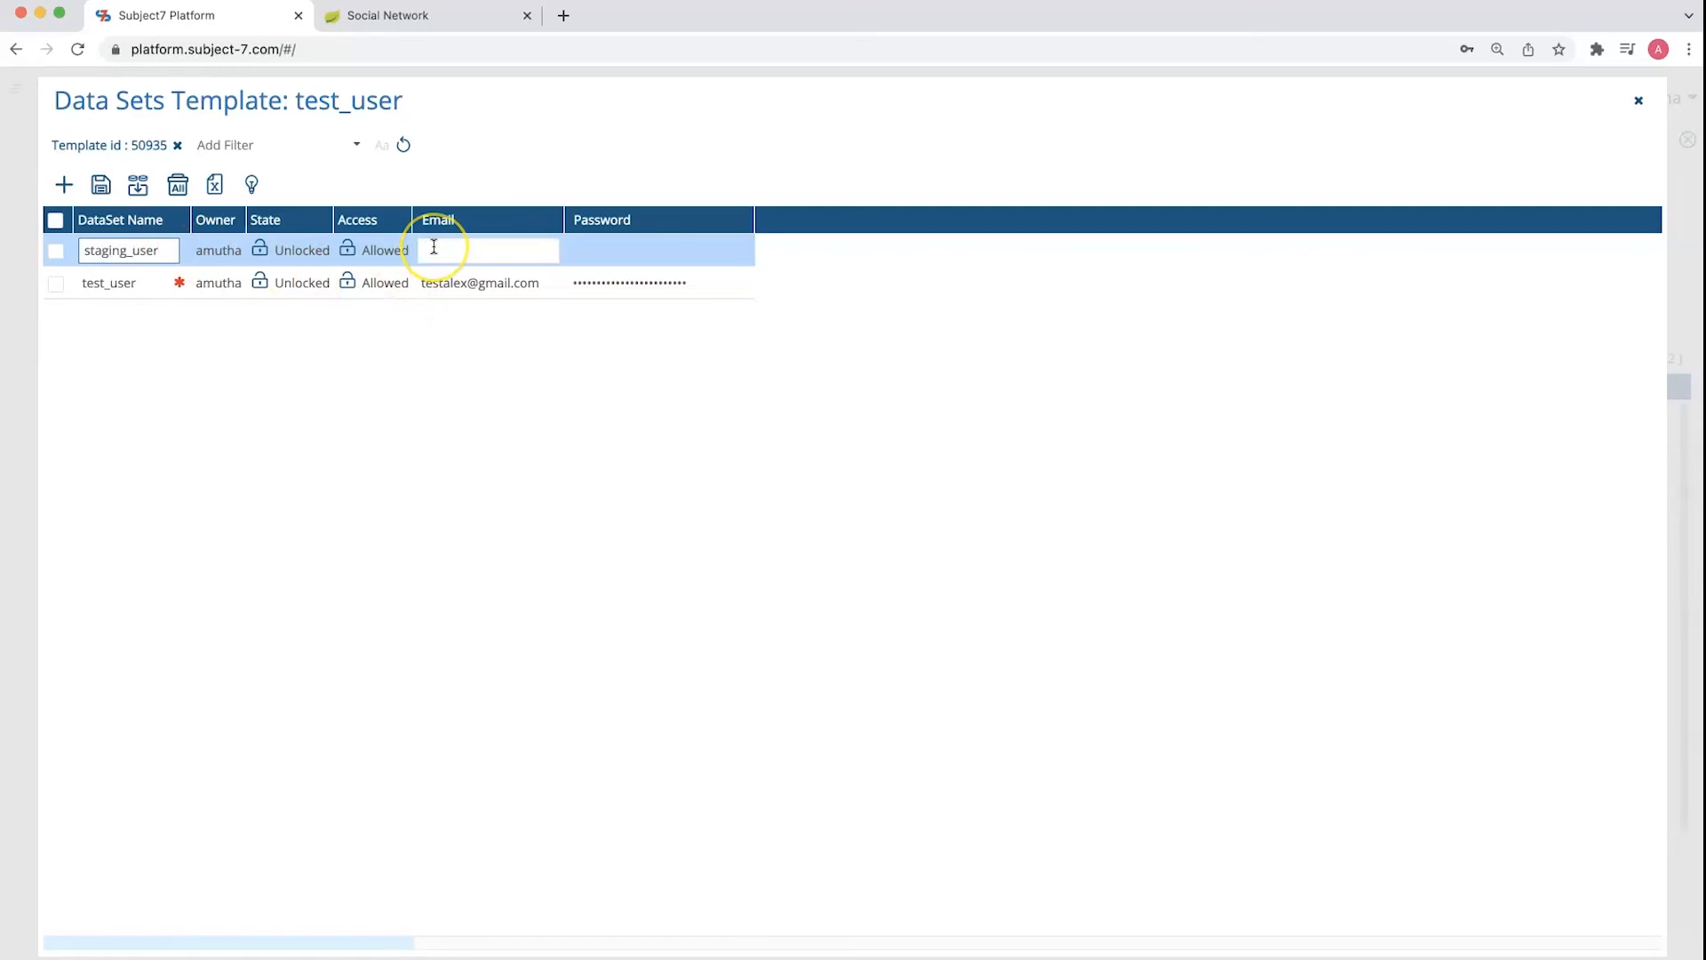
key("Tab")
type("••••••••••")
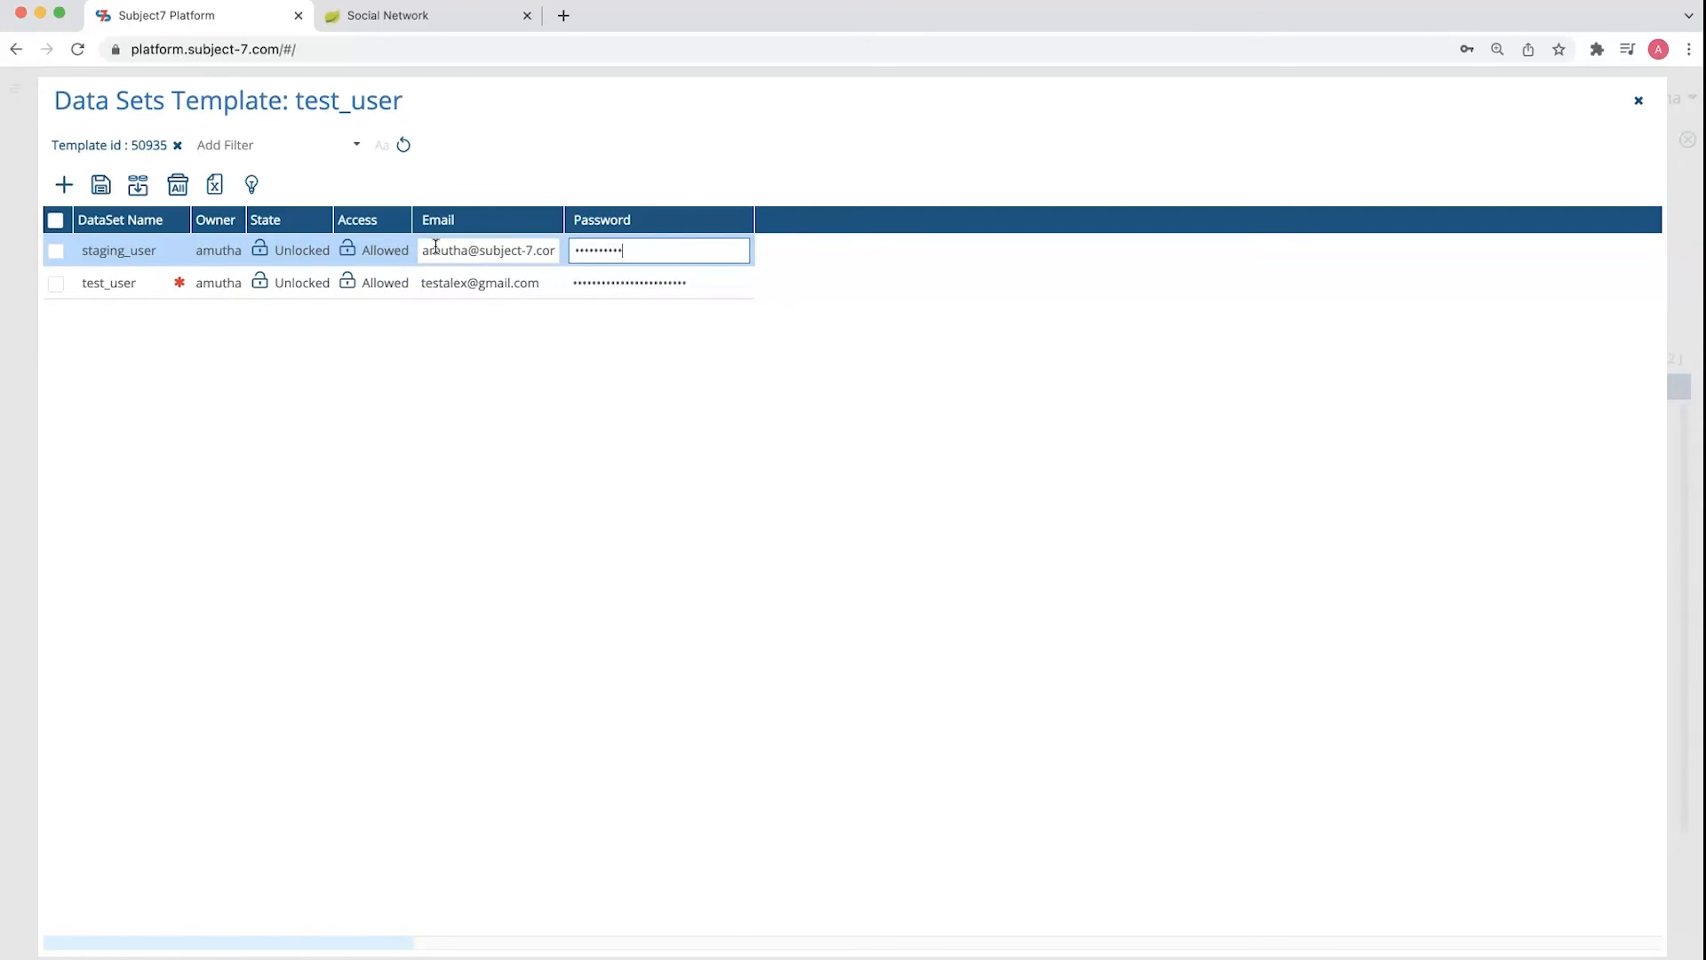
type("•")
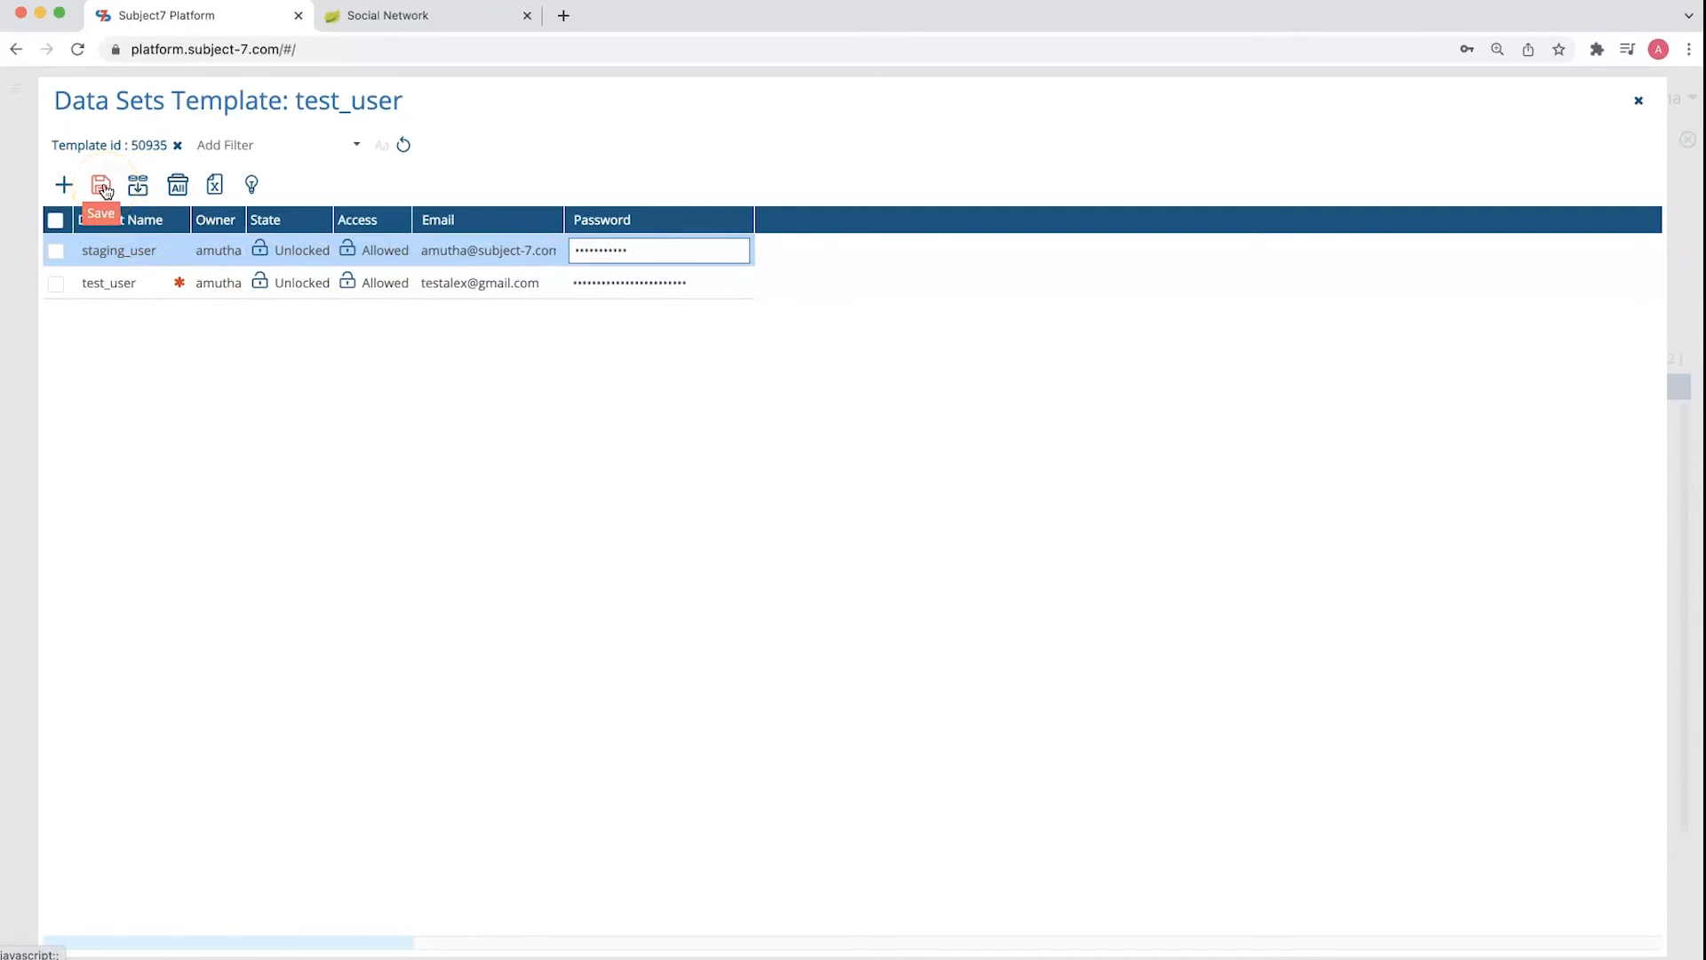
left_click(103, 188)
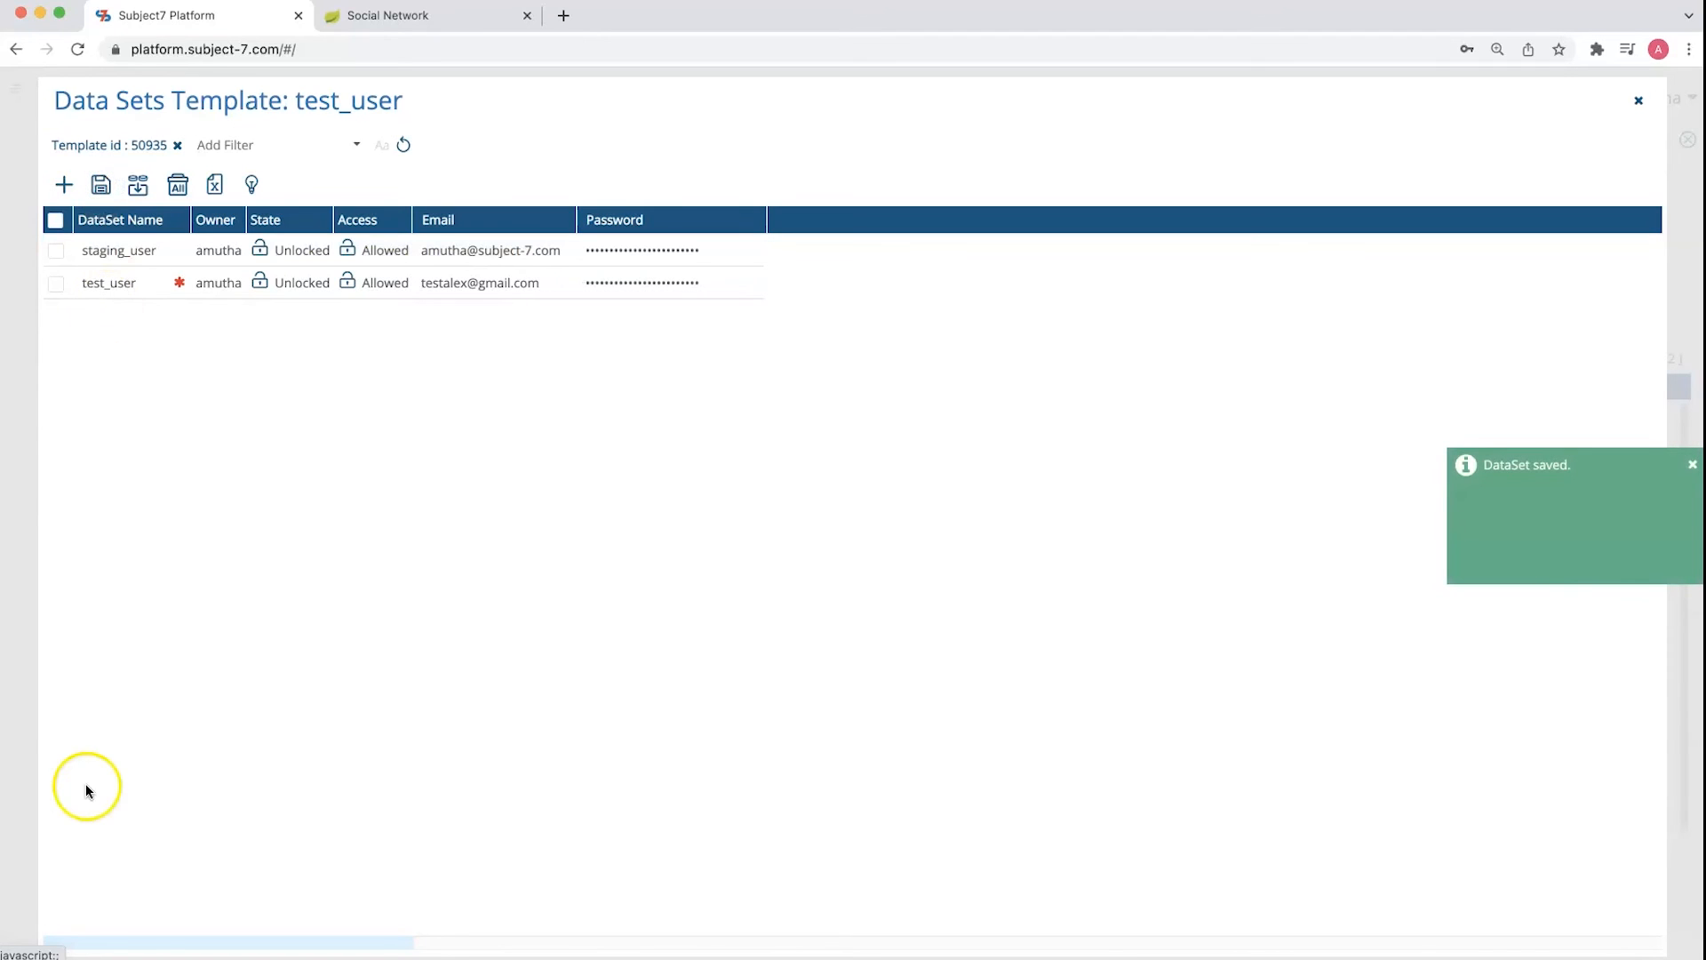
Leave the data sets view, then save and close the test_user data template
left_click(1639, 100)
left_click(1560, 885)
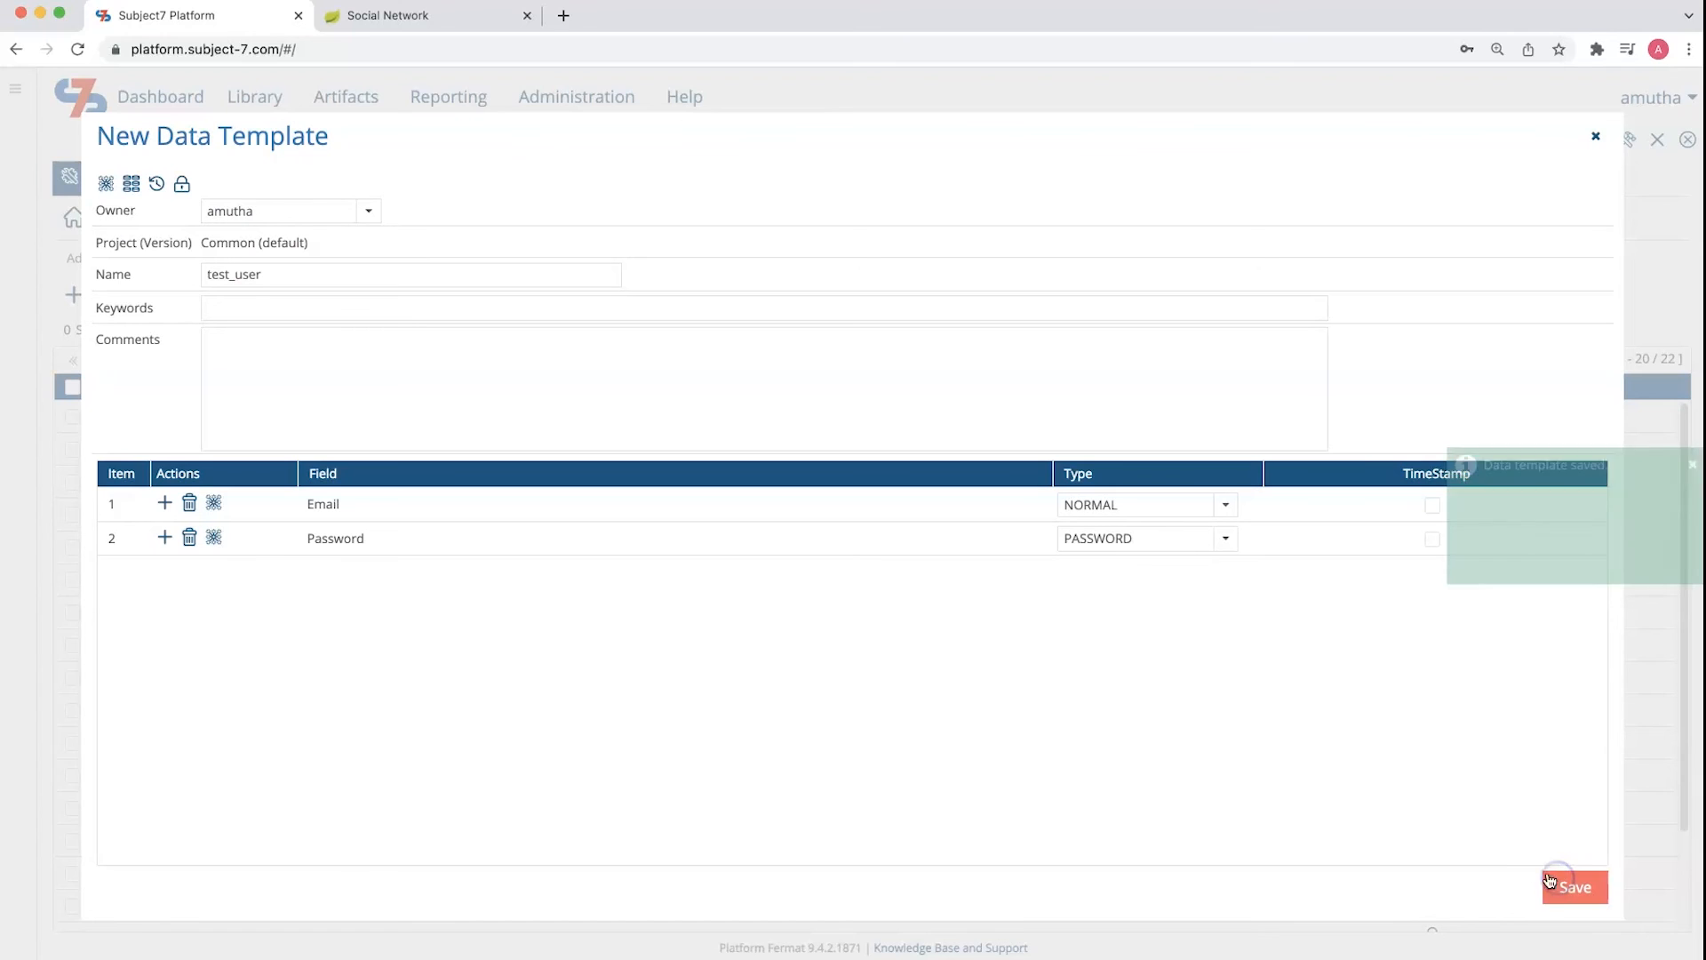
left_click(1595, 139)
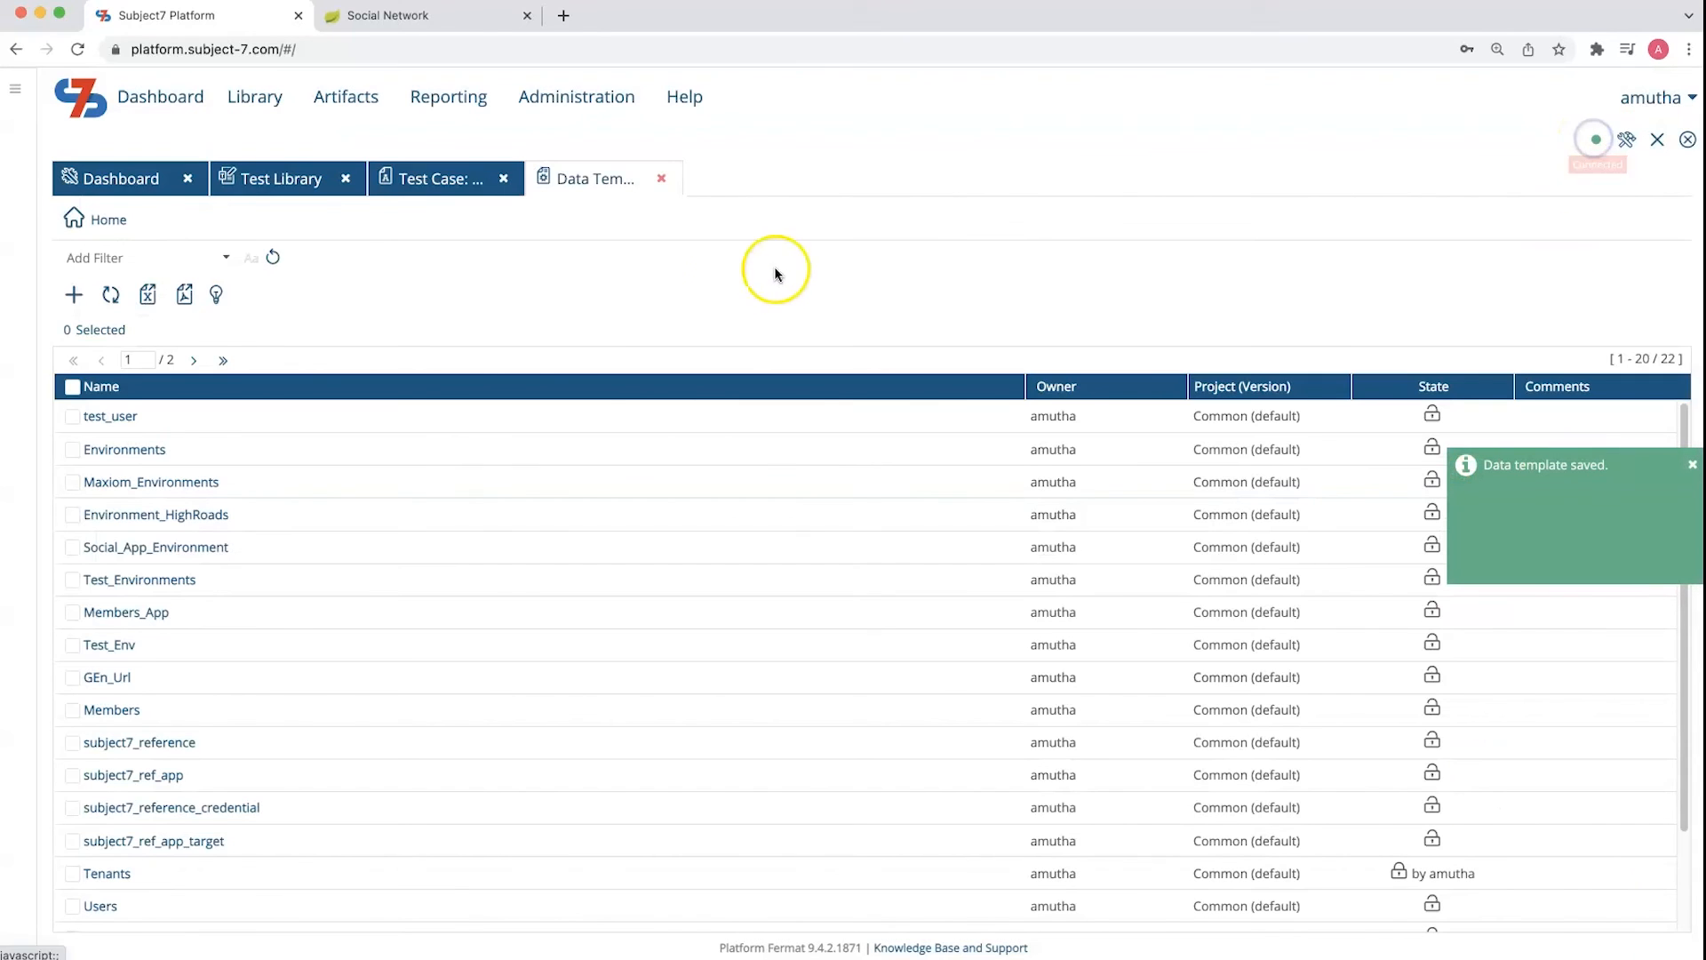
Replace the hard-coded email in test step 3 with the Email field injected from the test_user template
left_click(460, 181)
left_click_drag(522, 560, 350, 558)
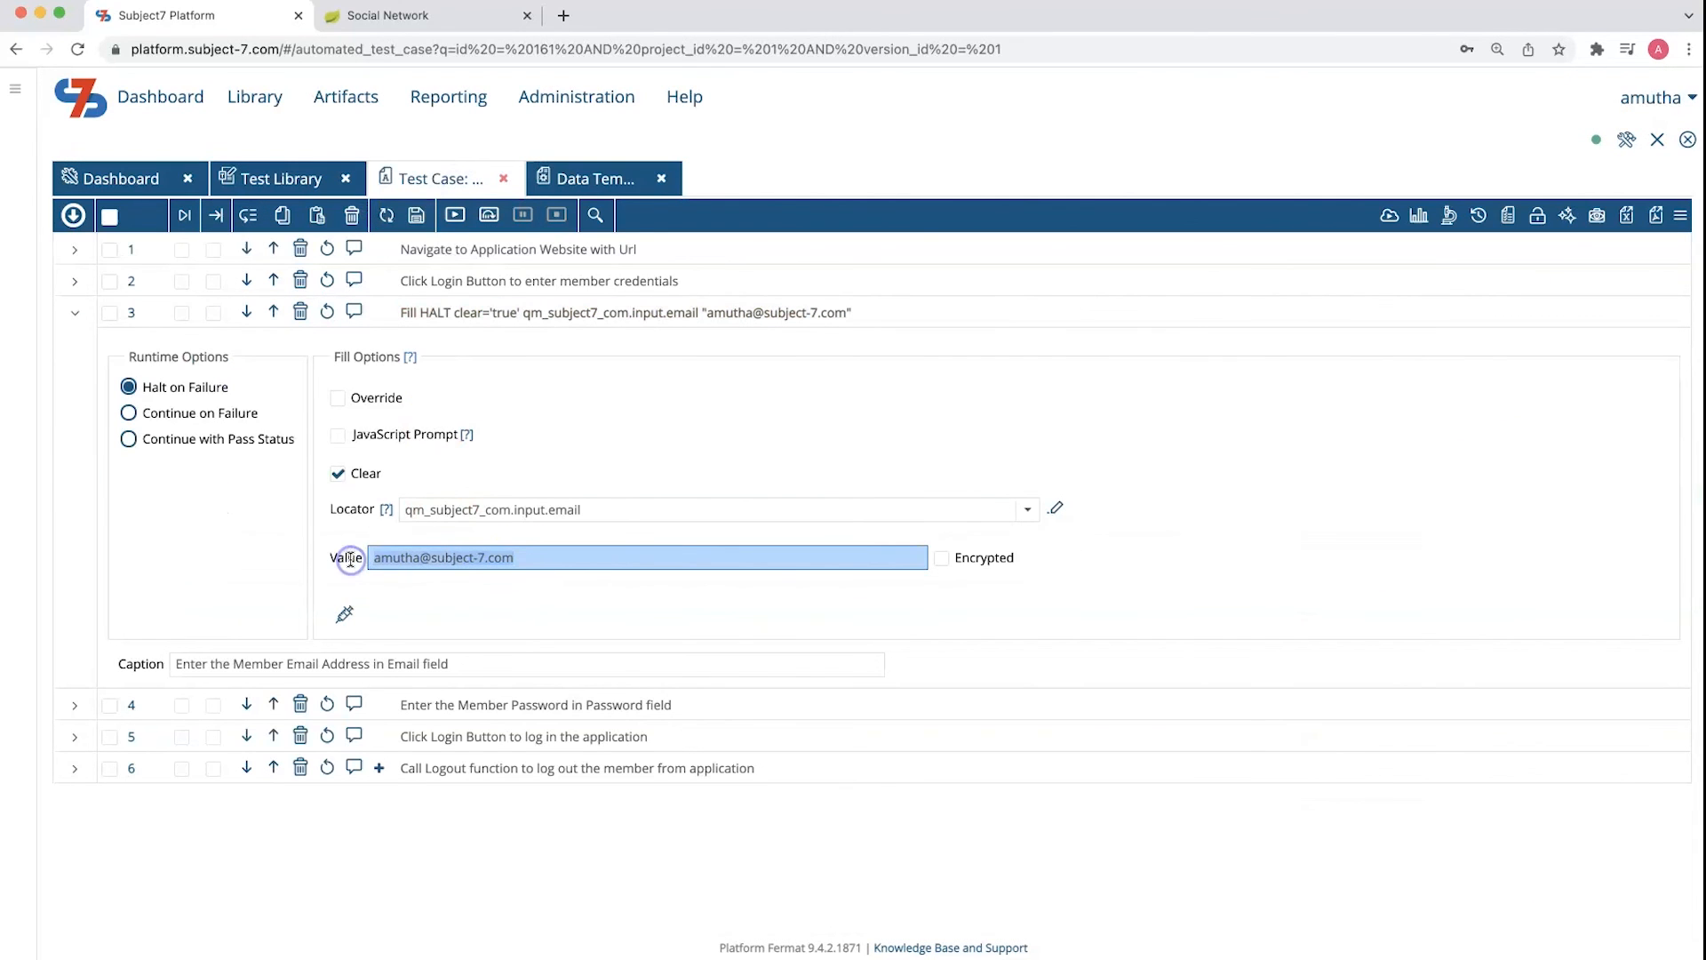
key("BackSpace")
left_click(346, 612)
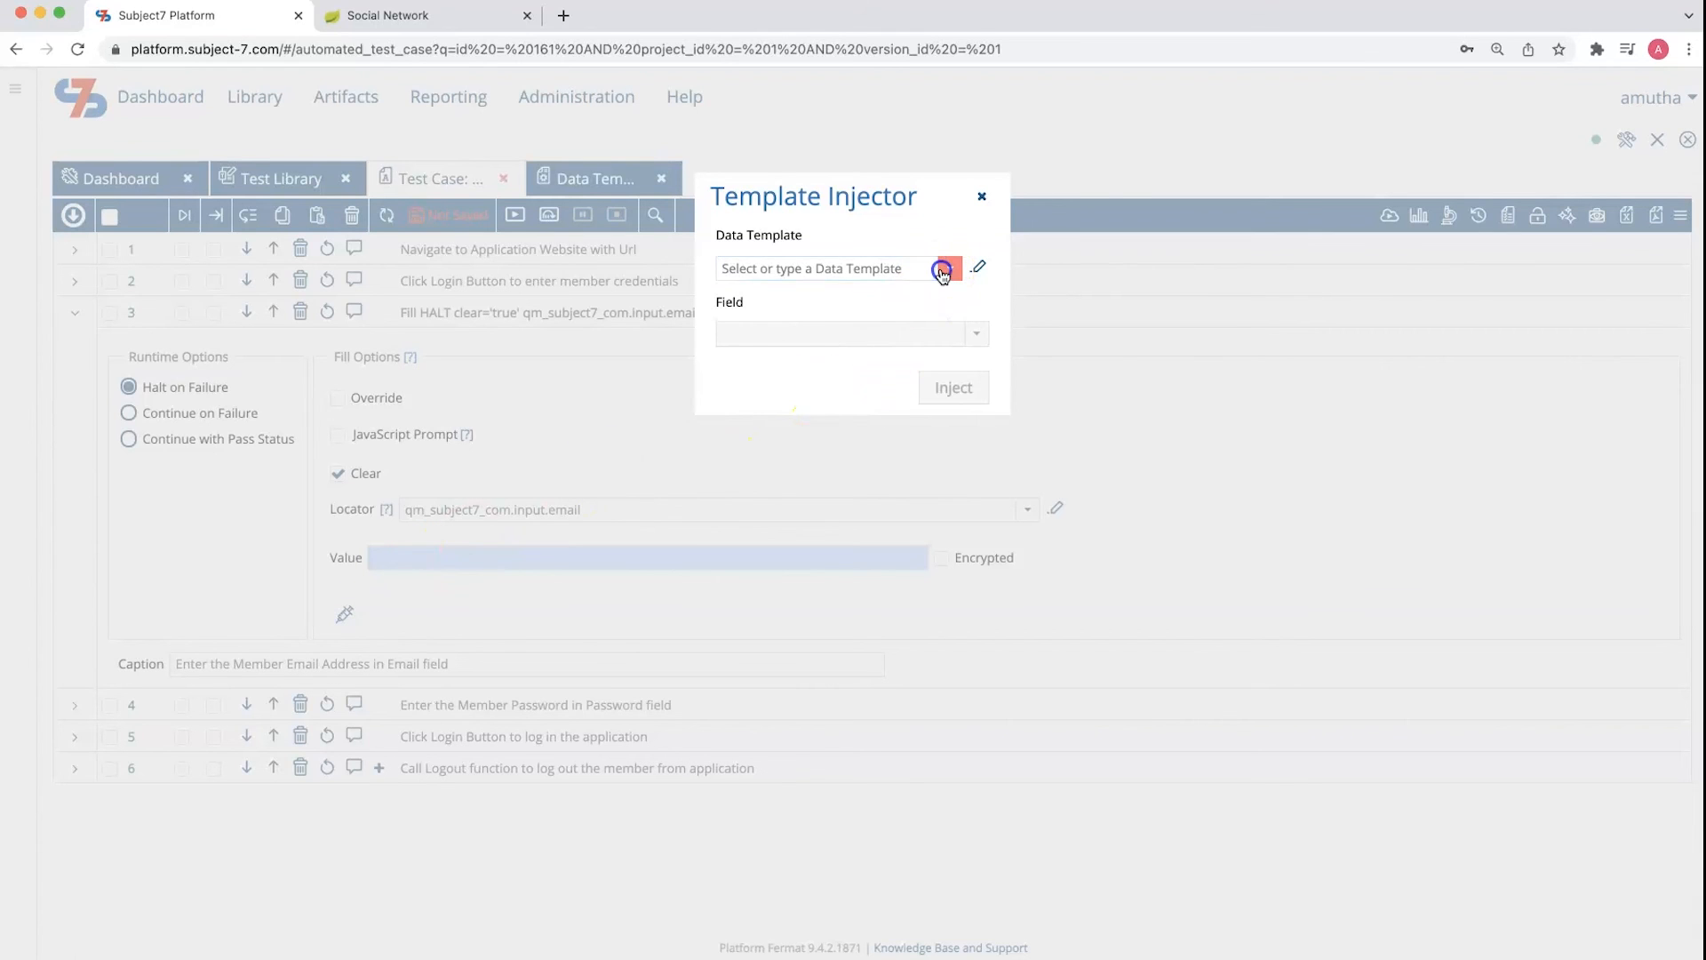
left_click(948, 269)
scroll(808, 384, "down", 5)
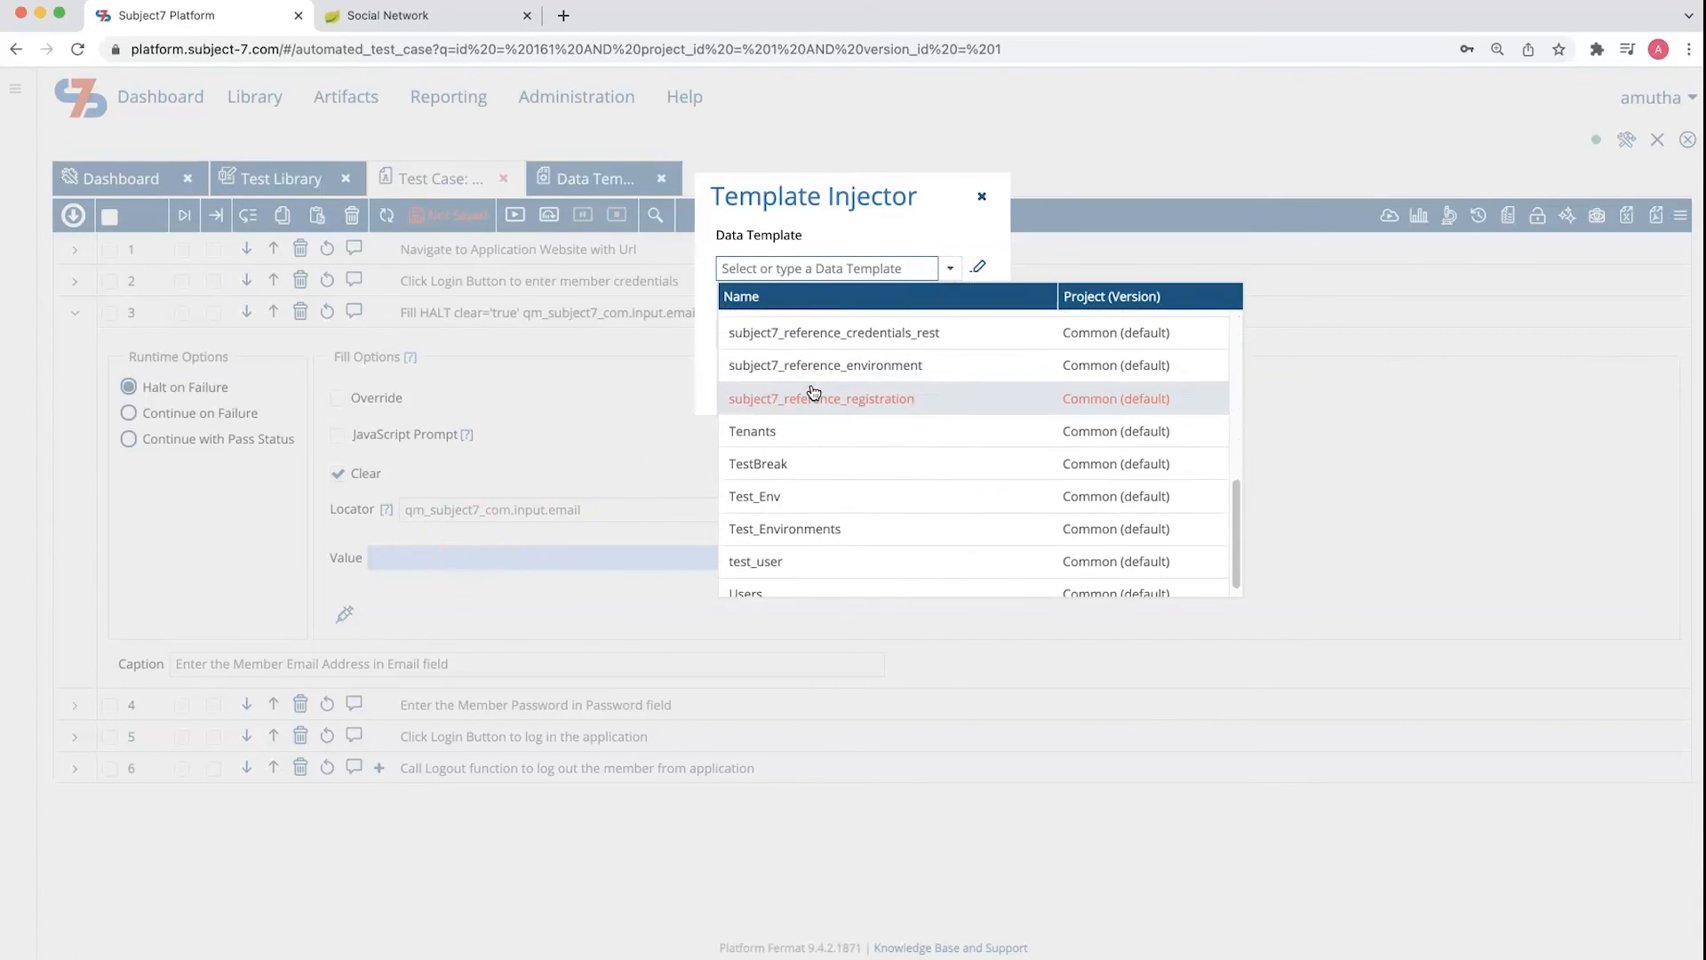
left_click(775, 547)
left_click(969, 333)
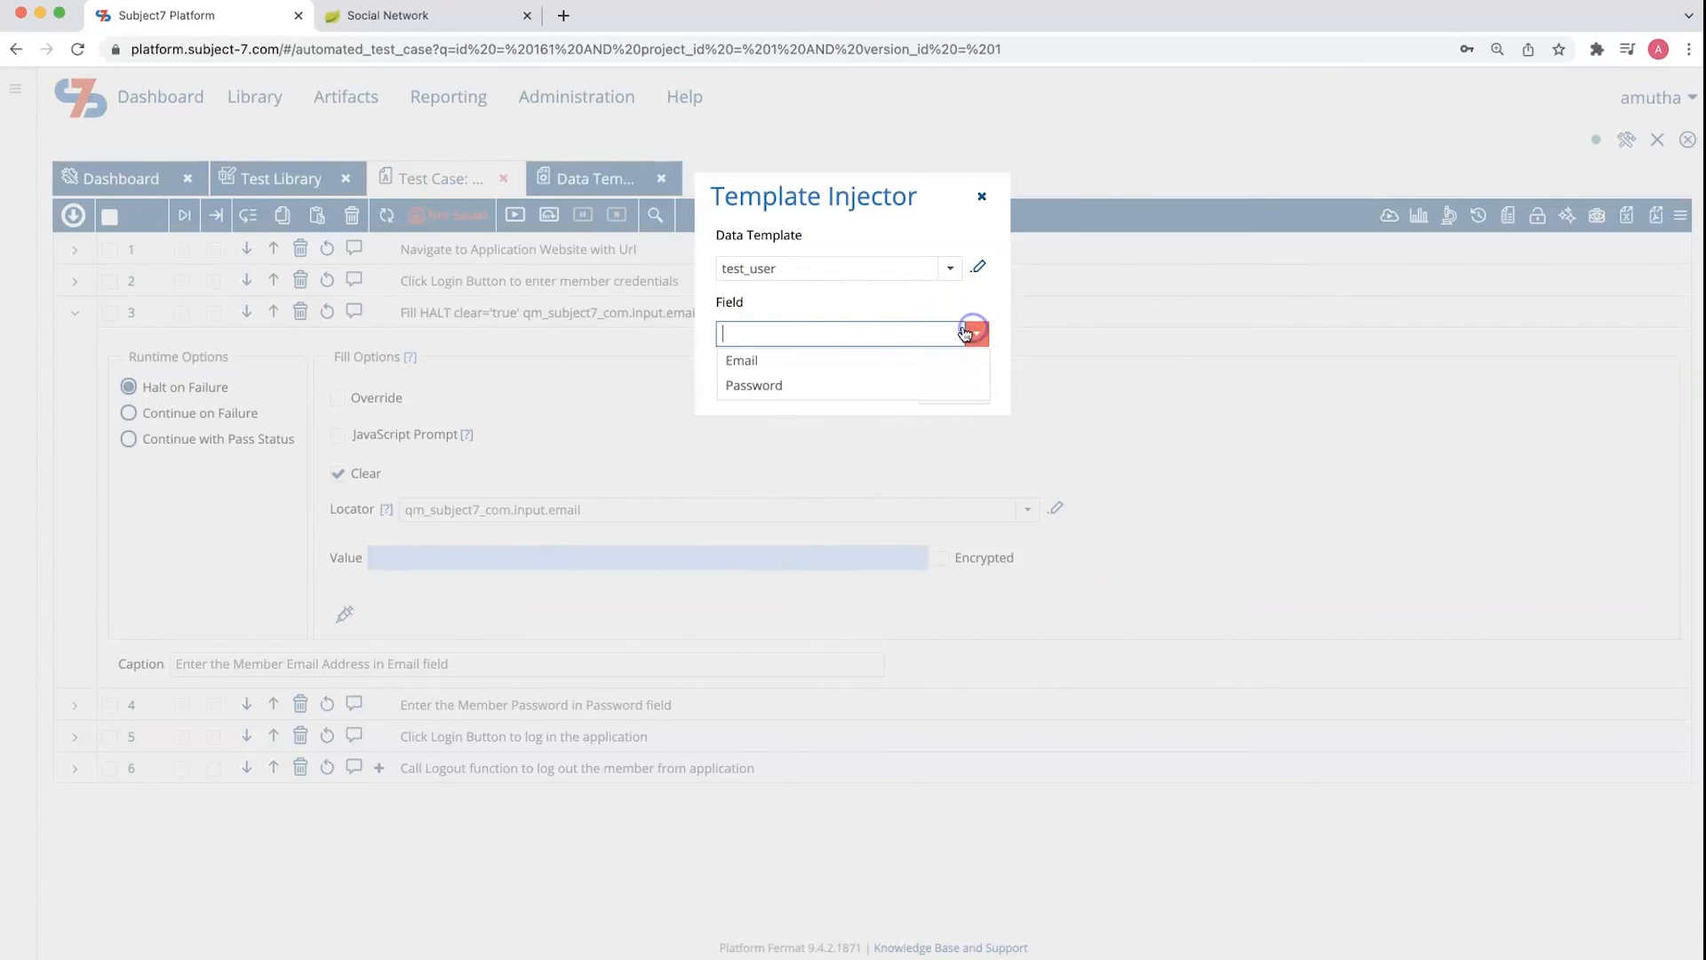
left_click(777, 362)
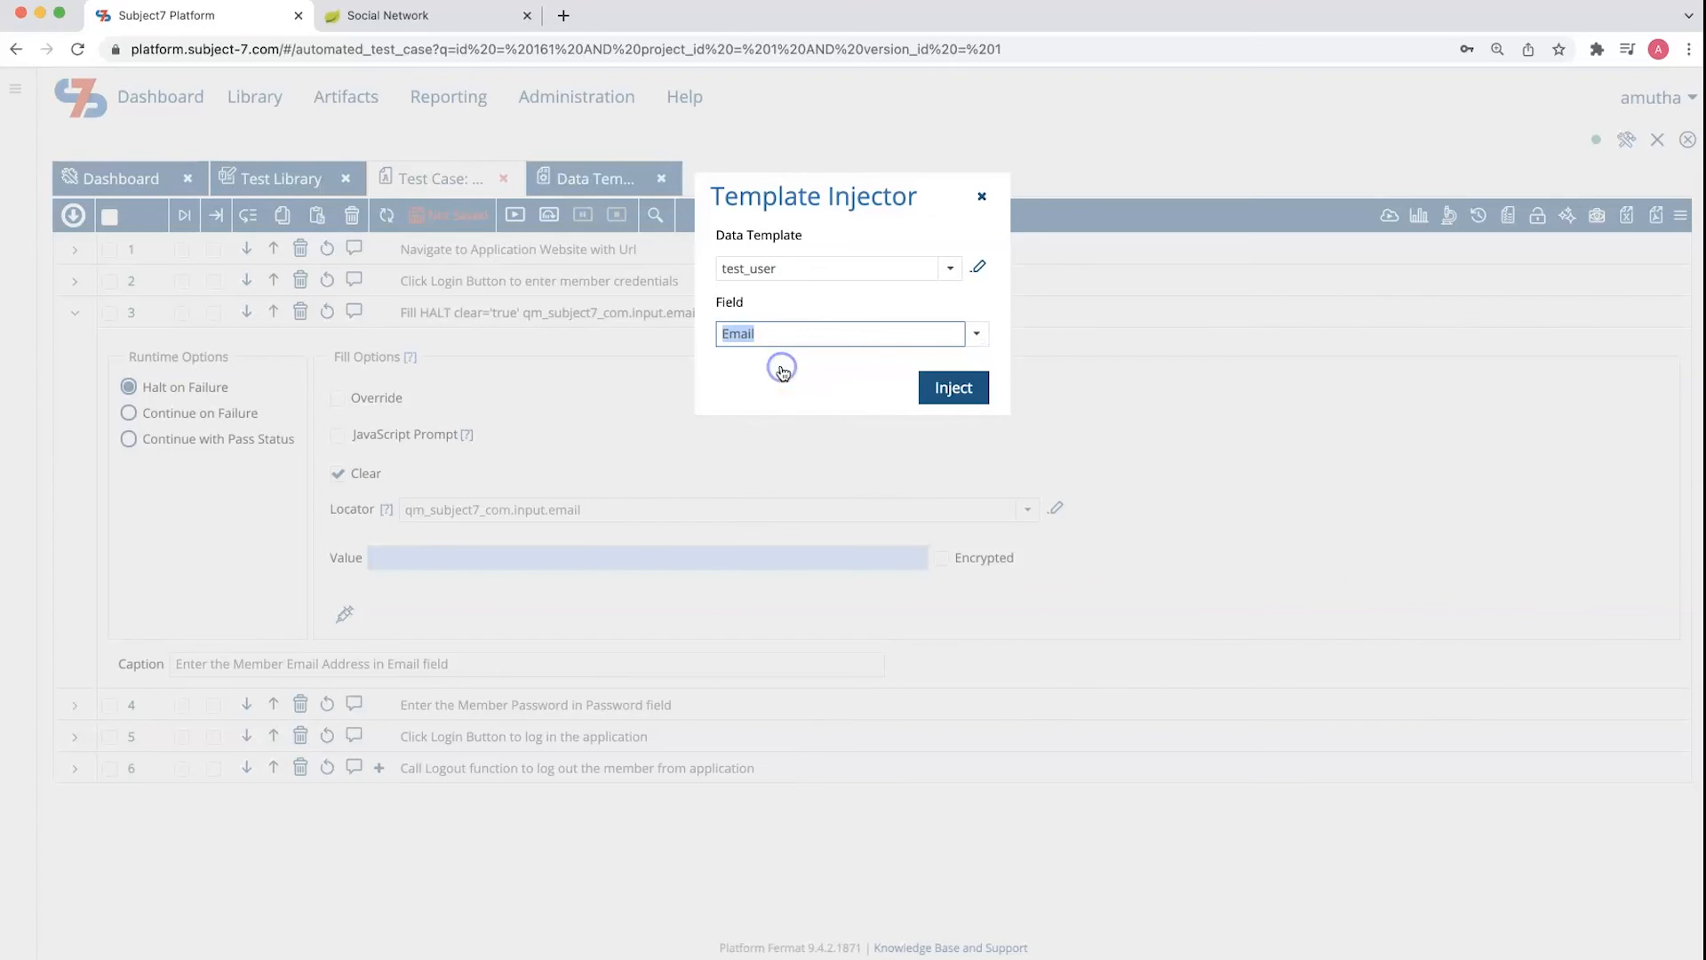
left_click(937, 393)
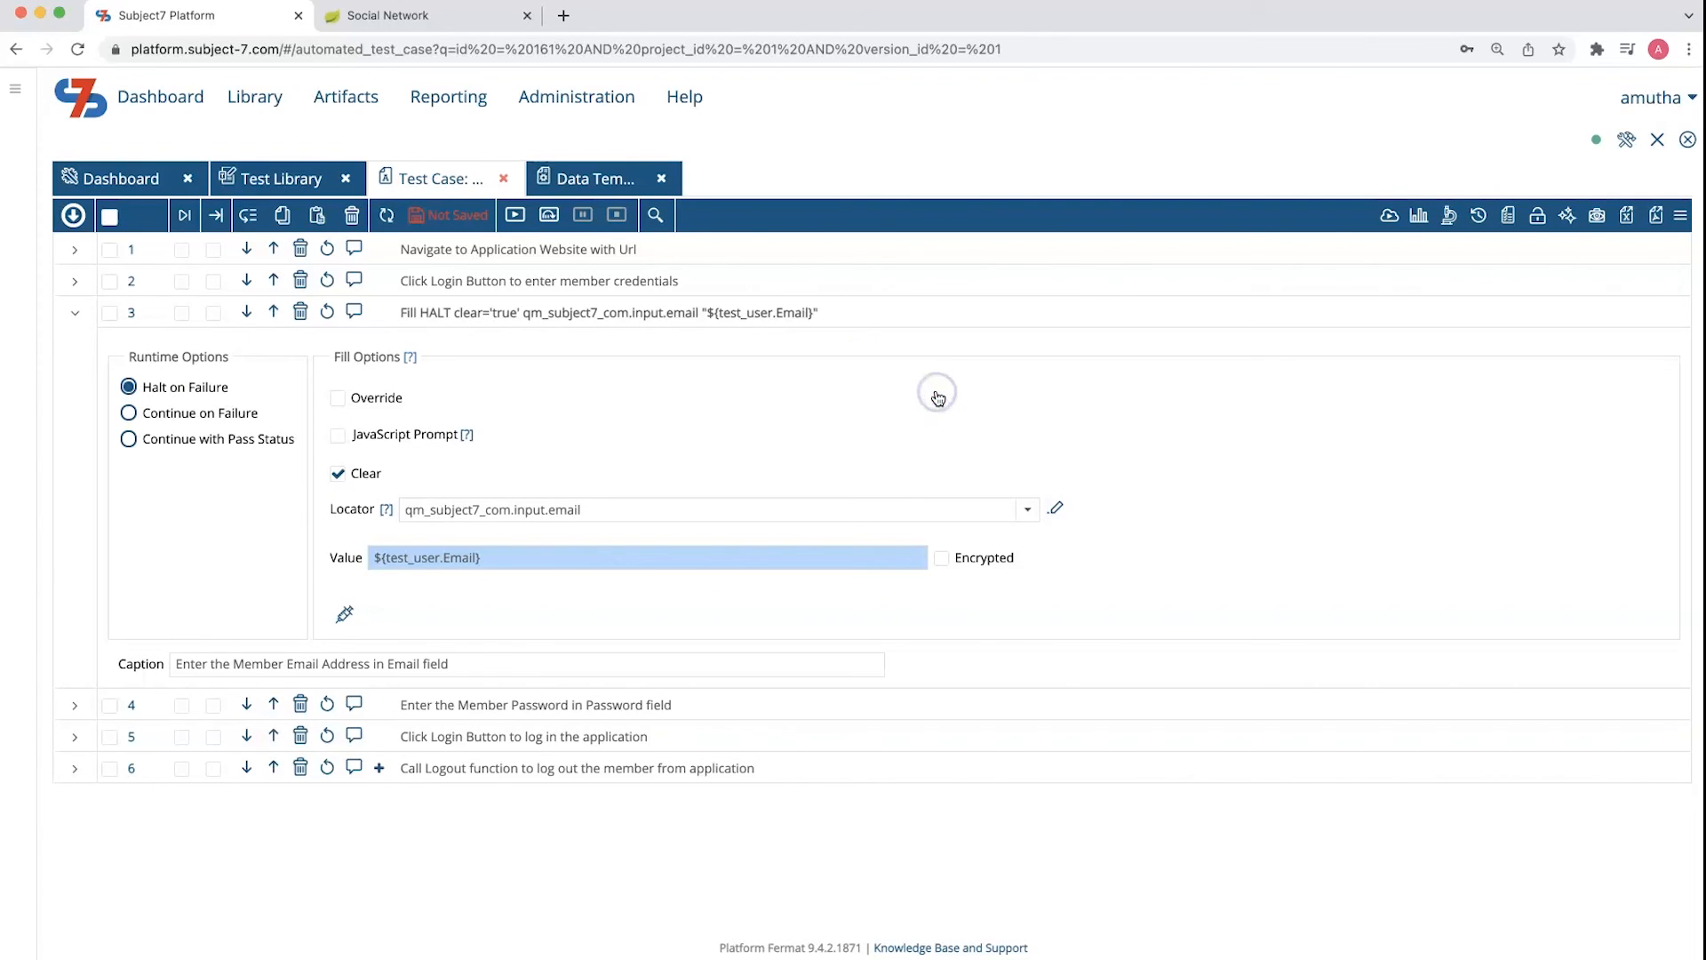
left_click(74, 312)
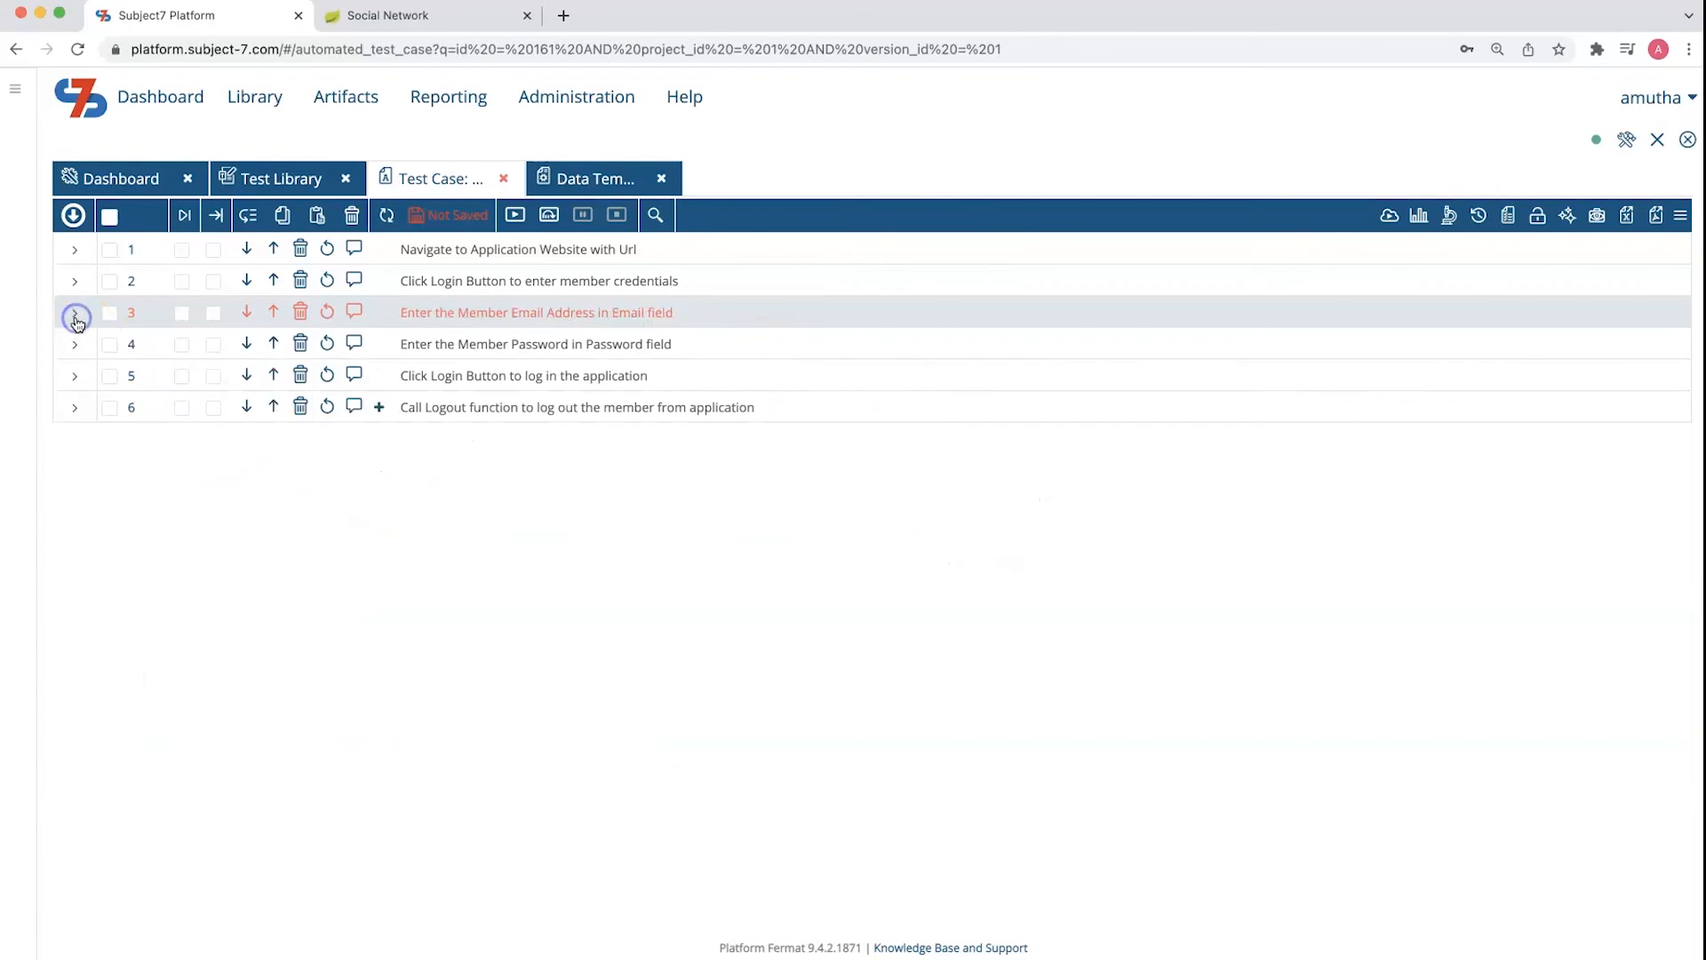
Replace the hard-coded password in test step 4 with the Password field injected from the test_user template, and save the test case
left_click(75, 346)
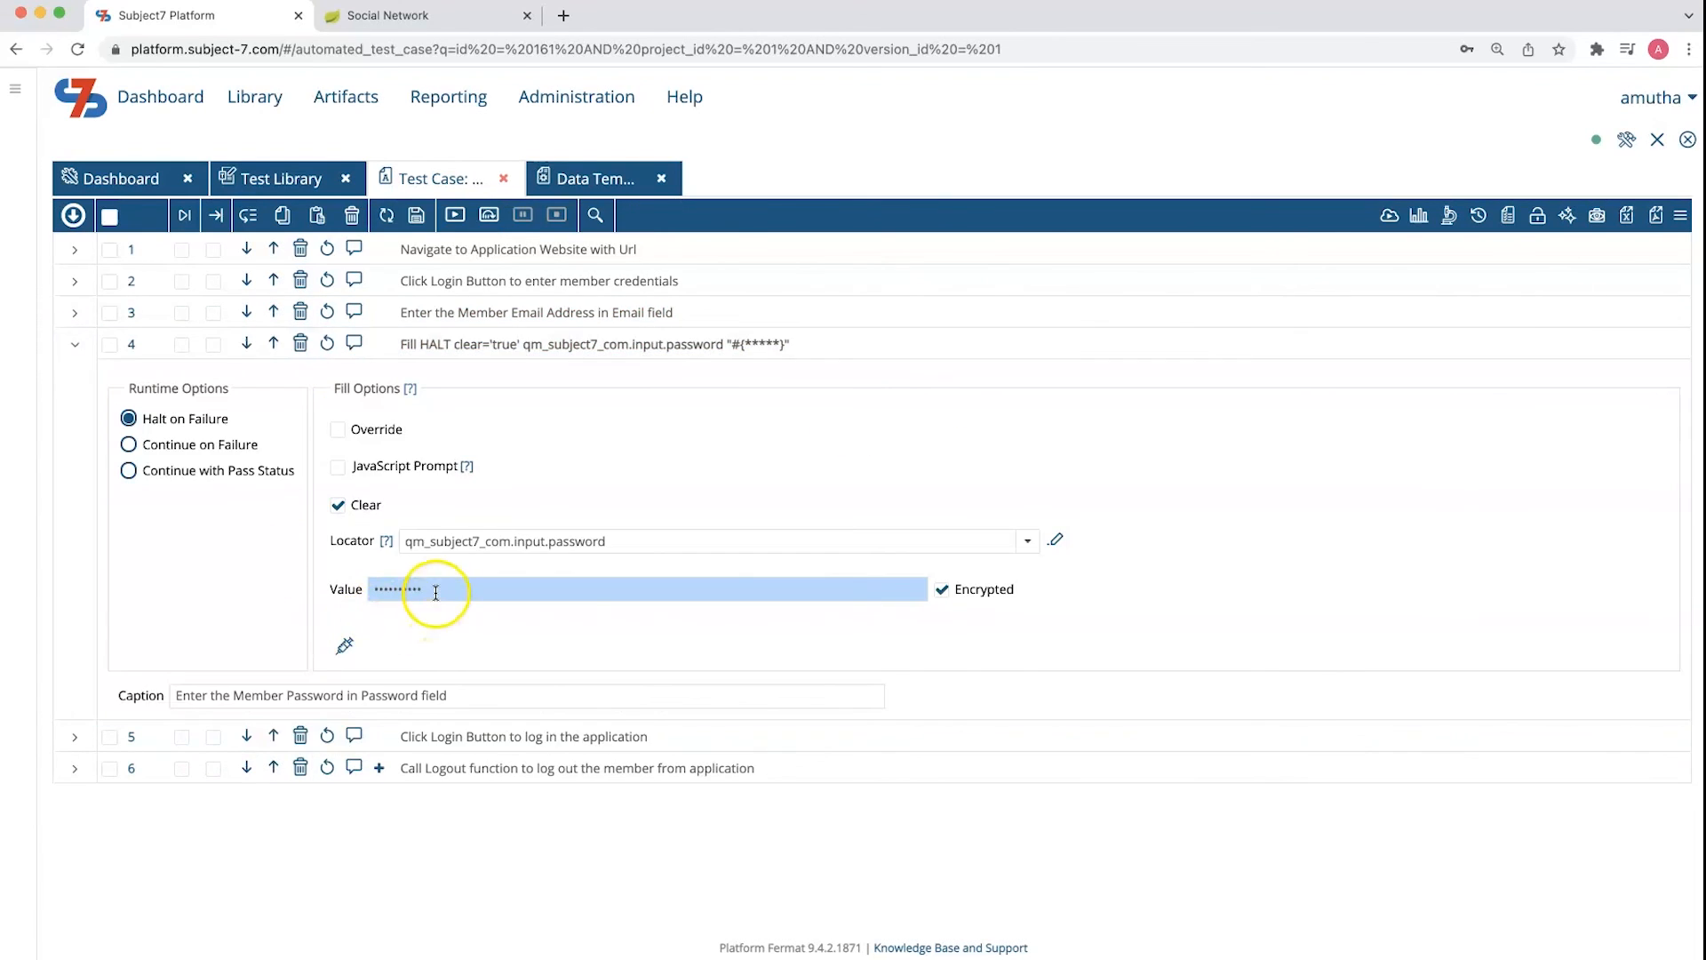
left_click(344, 646)
left_click(924, 269)
scroll(780, 544, "down", 5)
left_click(779, 544)
left_click(967, 327)
left_click(845, 382)
left_click(957, 387)
left_click(75, 344)
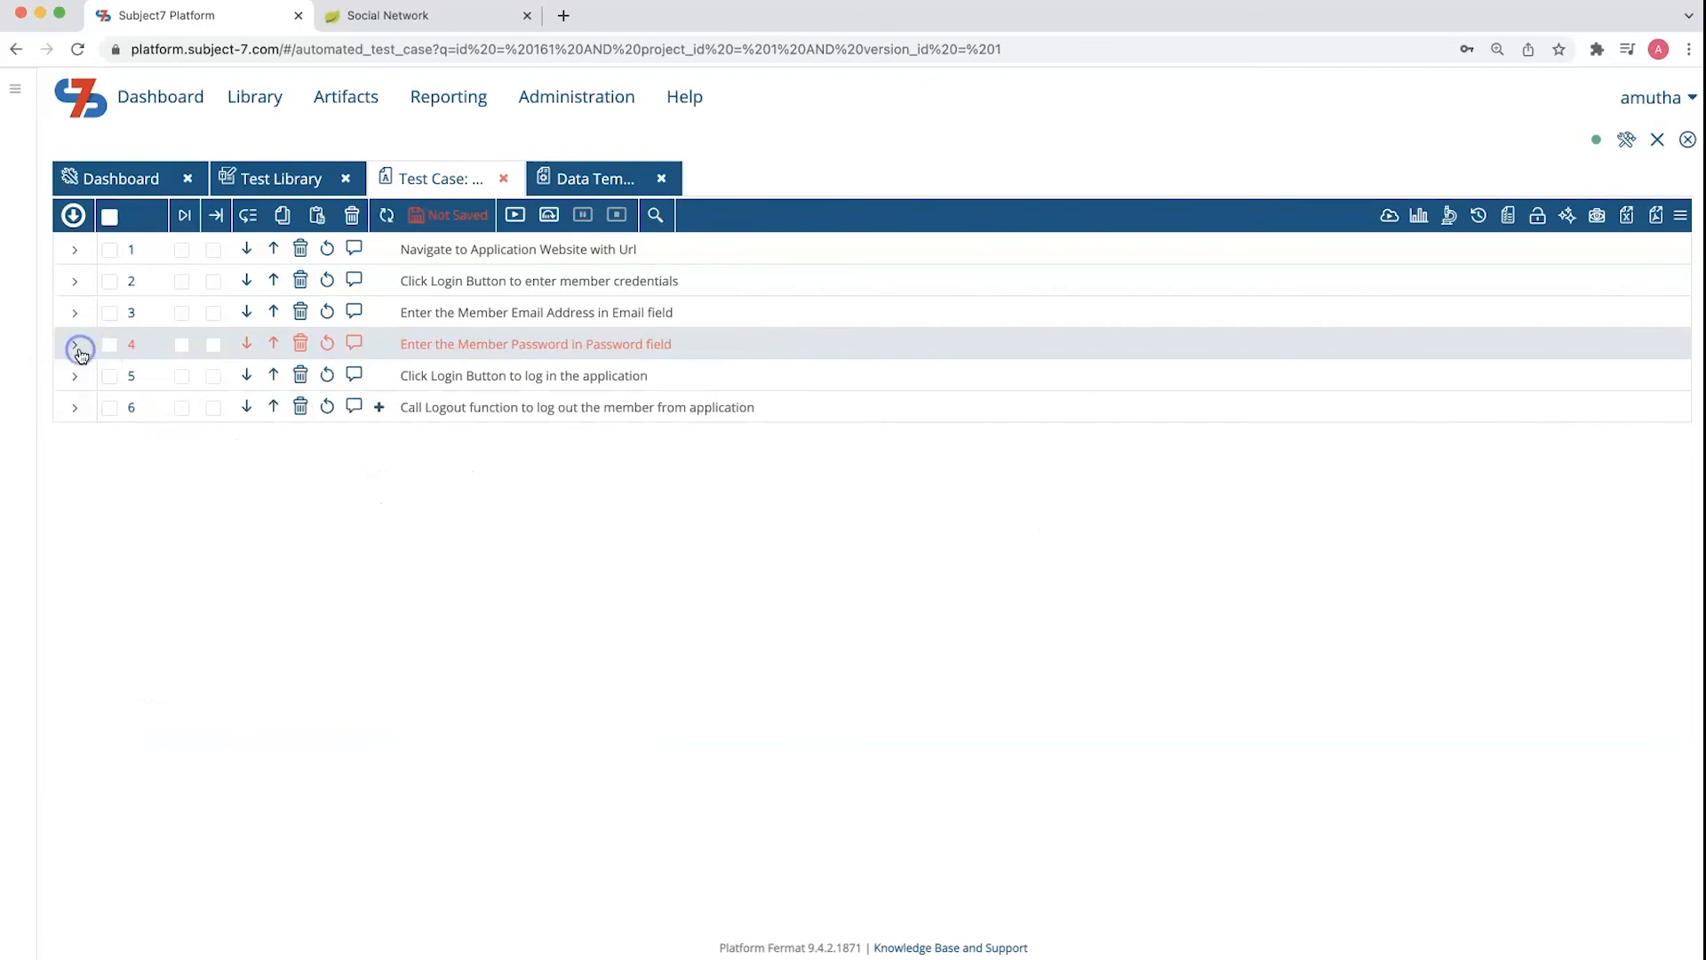
left_click(418, 220)
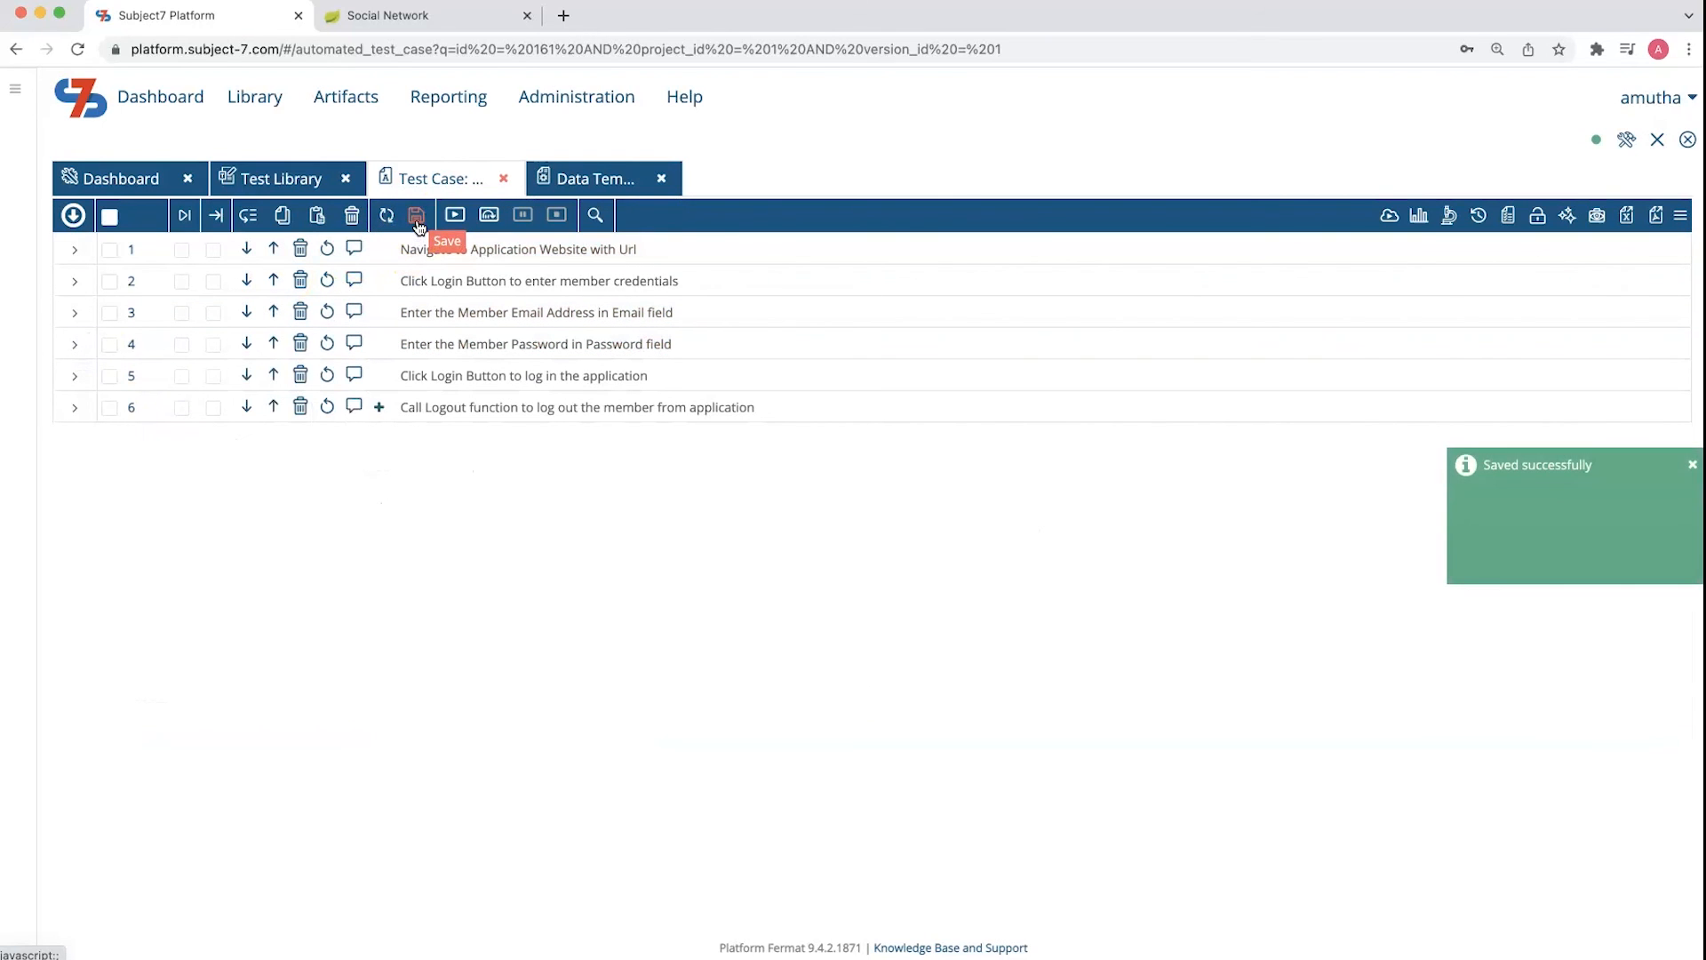
Select the test_user data set for the test_user template in the test case's dataset selection and confirm it
left_click(1508, 217)
left_click(1211, 303)
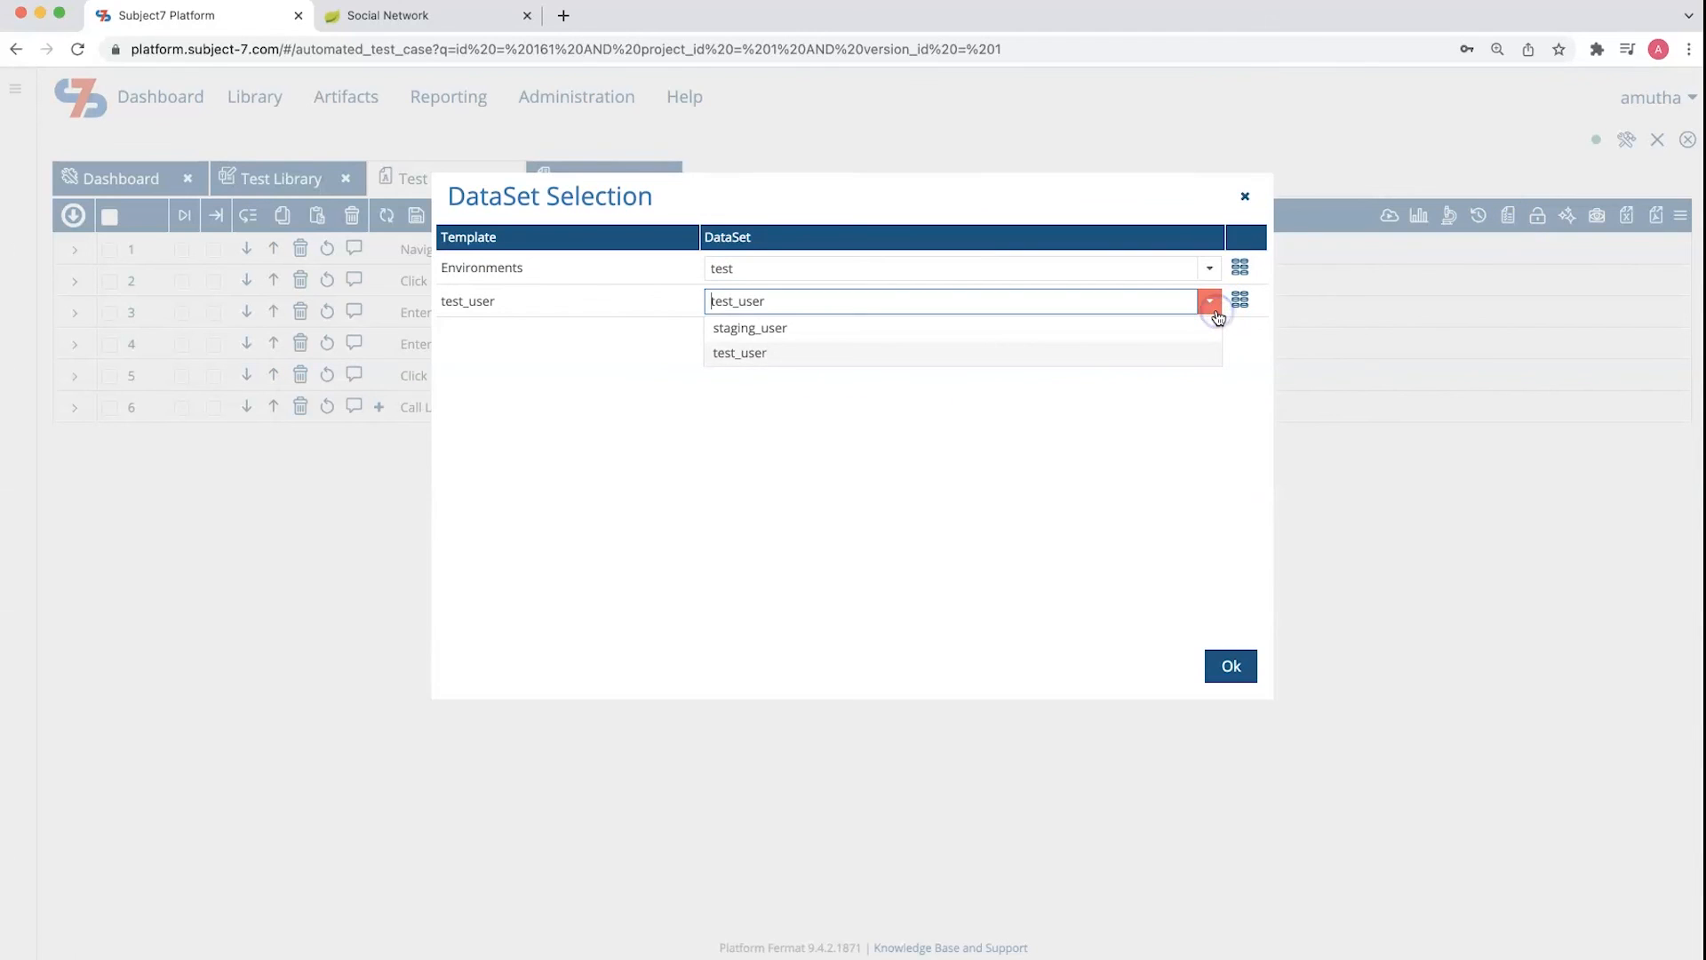
left_click(863, 359)
left_click(1226, 668)
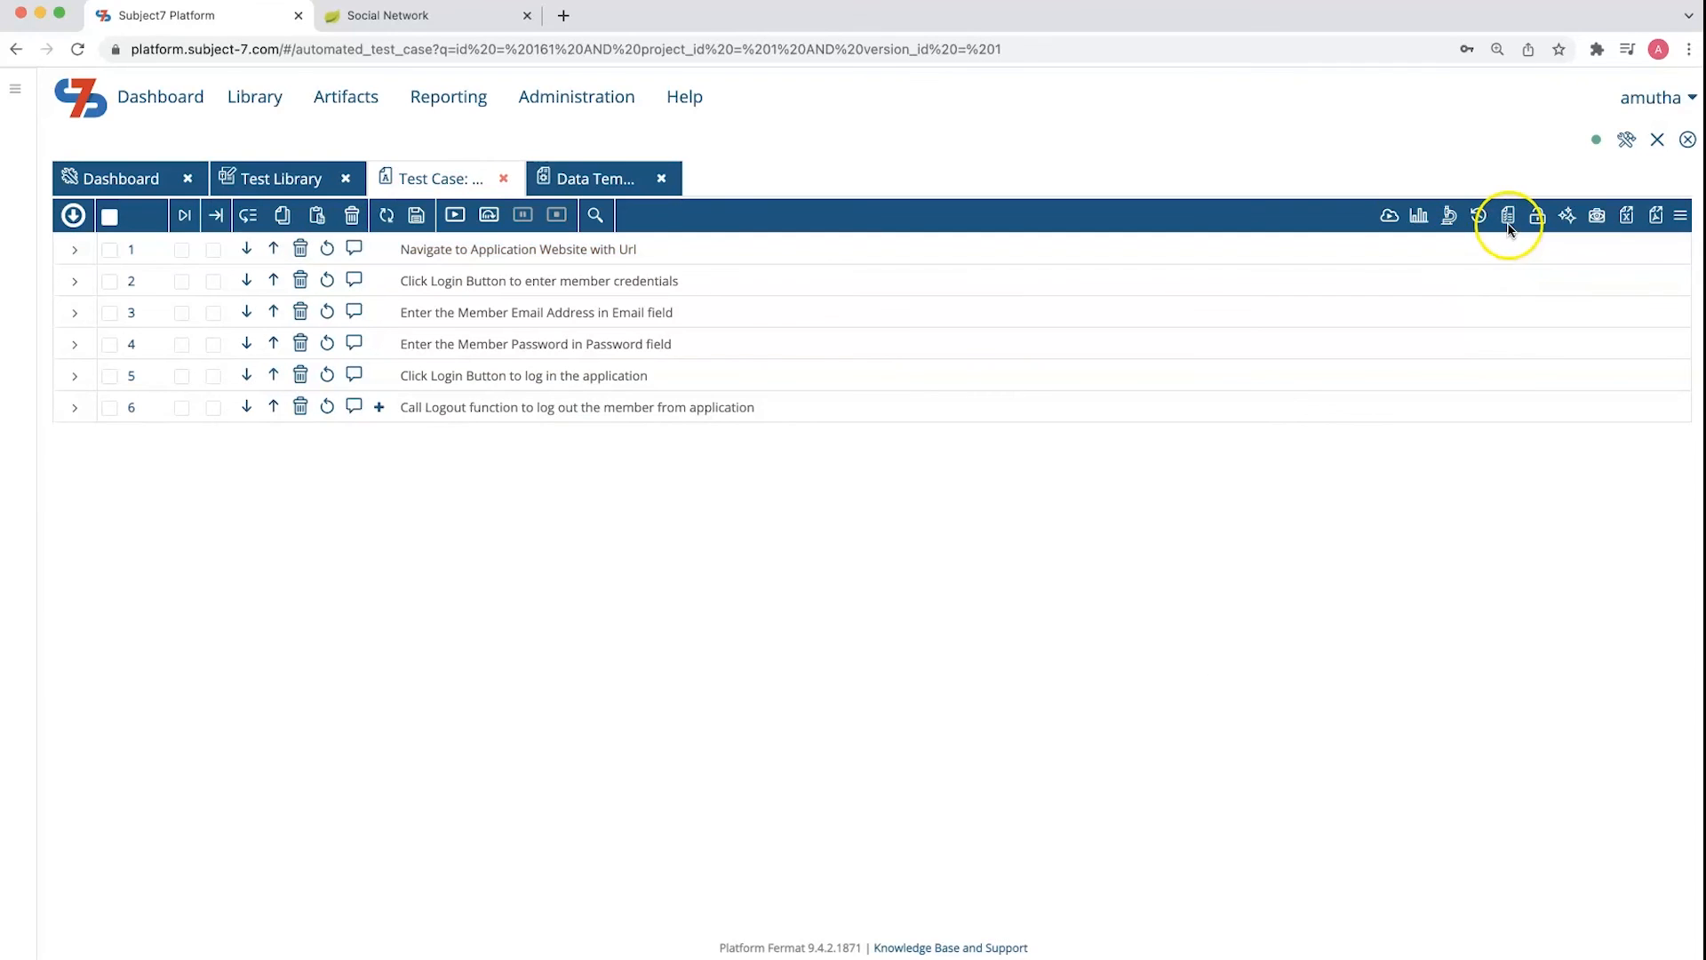
Reopen the dataset selection and check the data sets offered for the Environments and test_user templates
left_click(1508, 218)
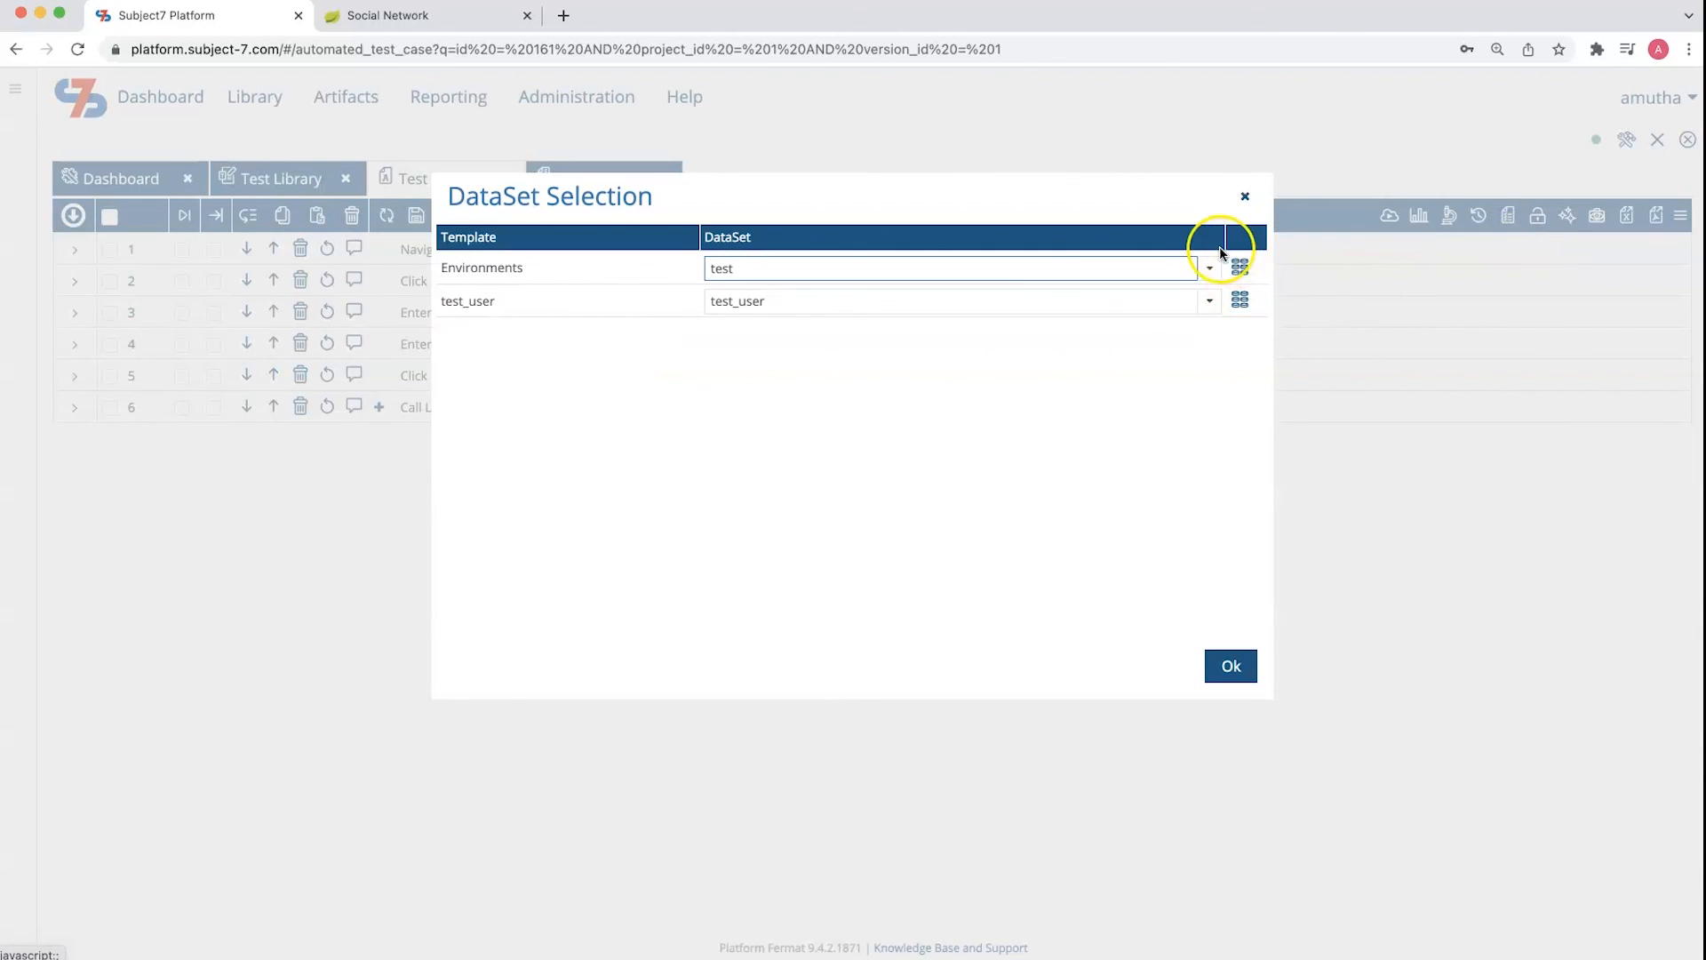
left_click(1211, 268)
left_click(1211, 268)
left_click(1208, 303)
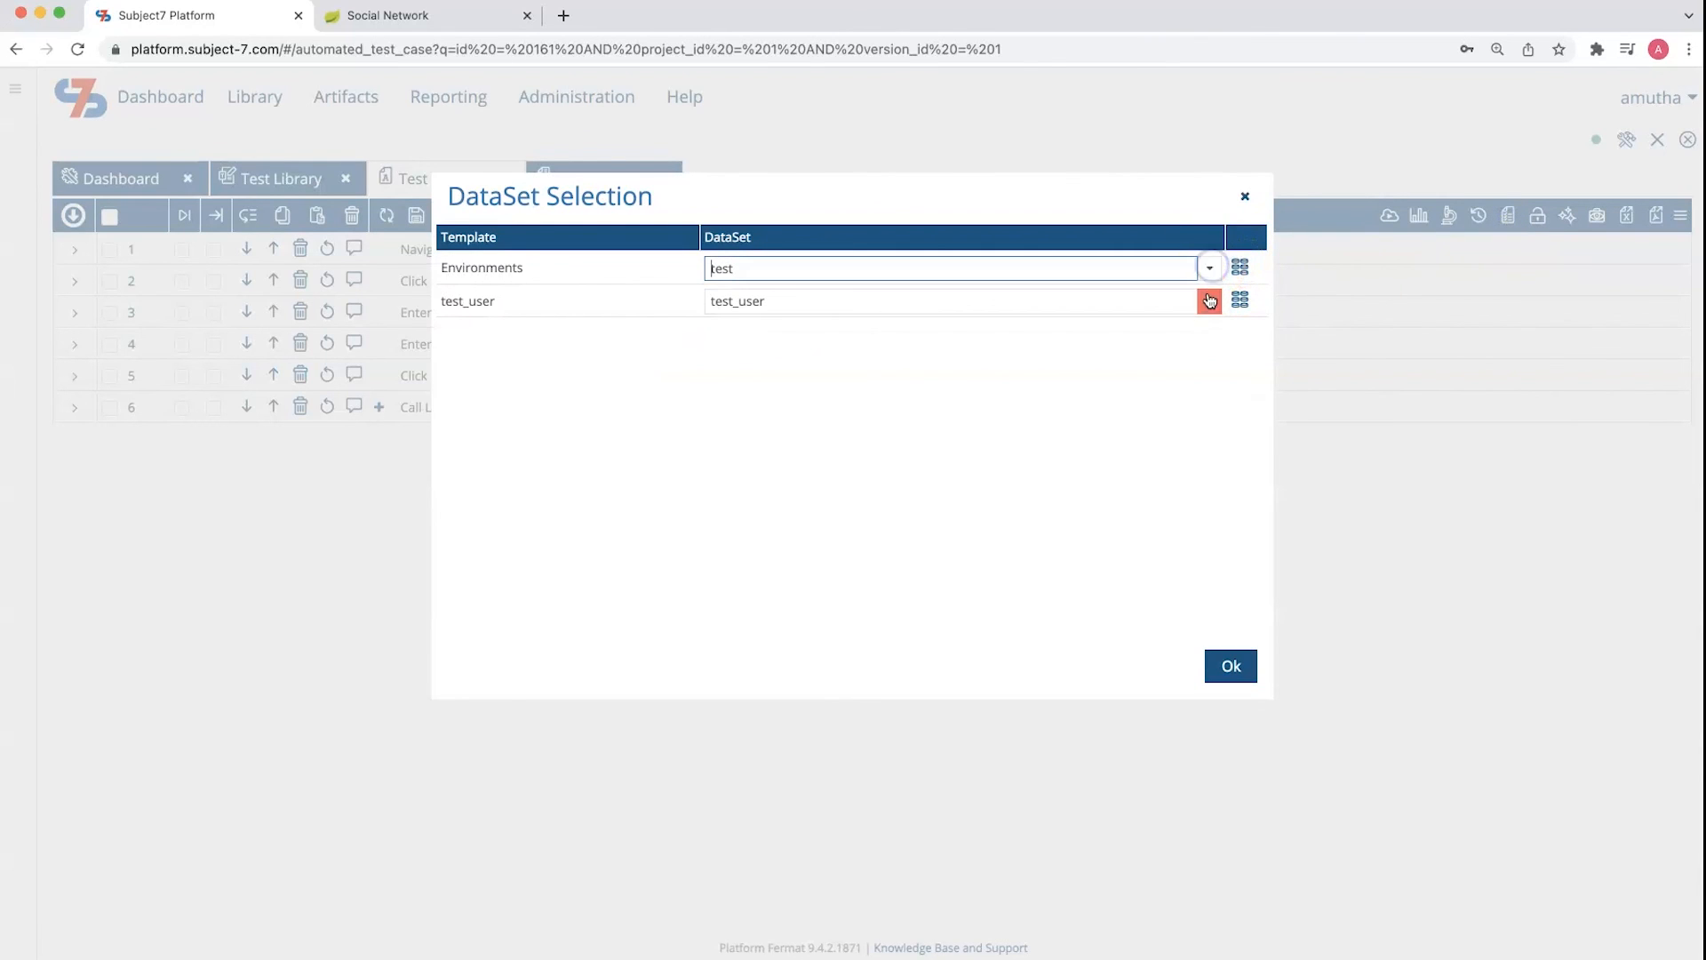
left_click(1208, 303)
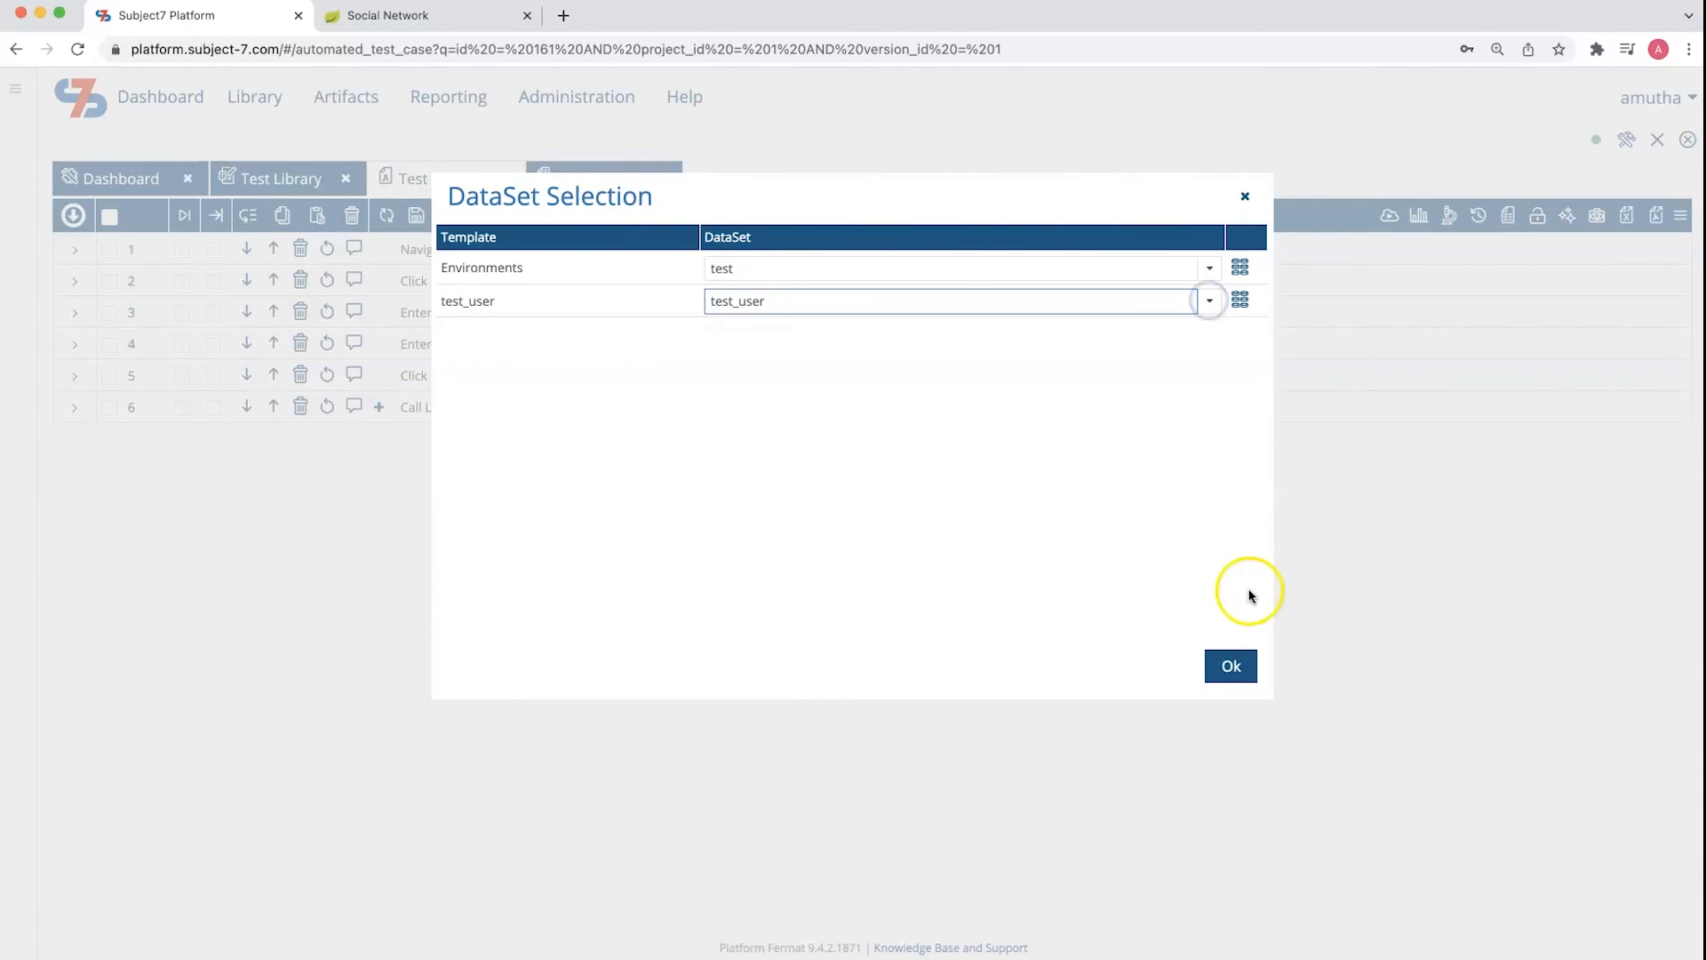